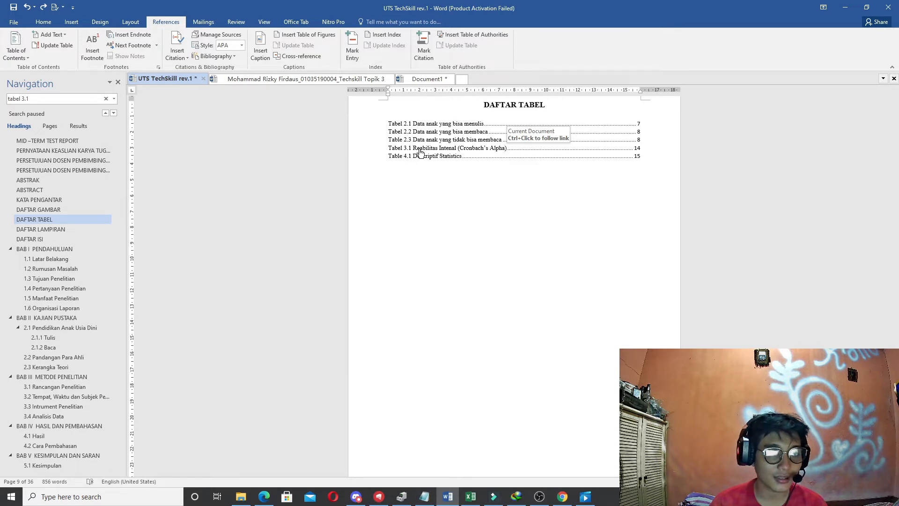
Follow the Tabel 3.1 entry in the list of tables and examine the captioned table in section 3.4 Analisis Data.
ctrl+click(420, 149)
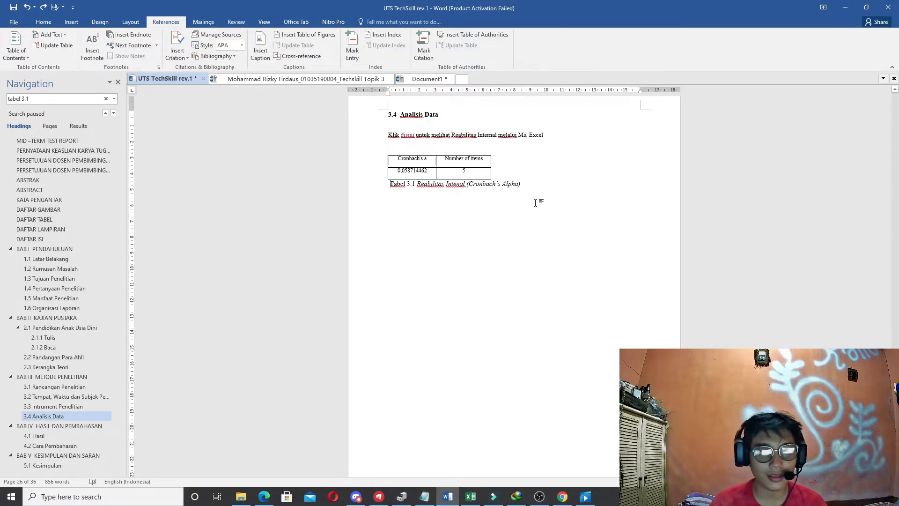
scroll(535, 202, down, 3)
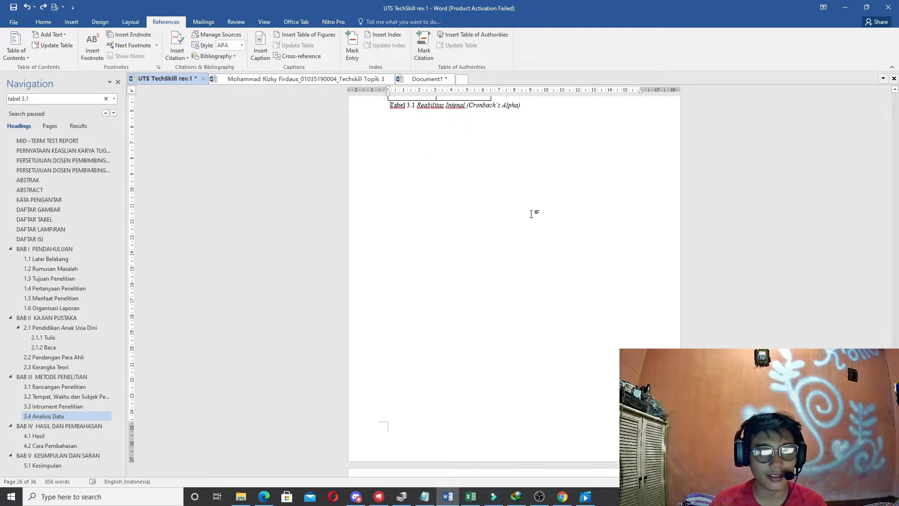
scroll(584, 400, up, 4)
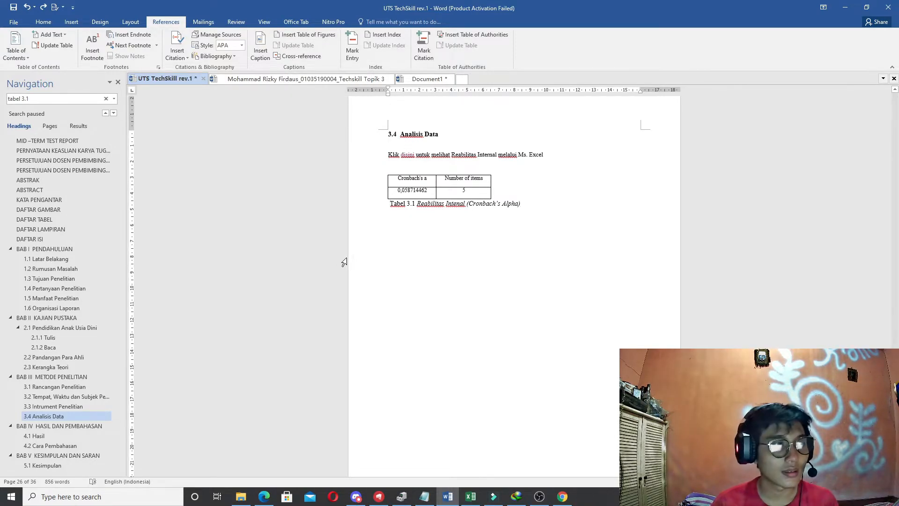
key(End)
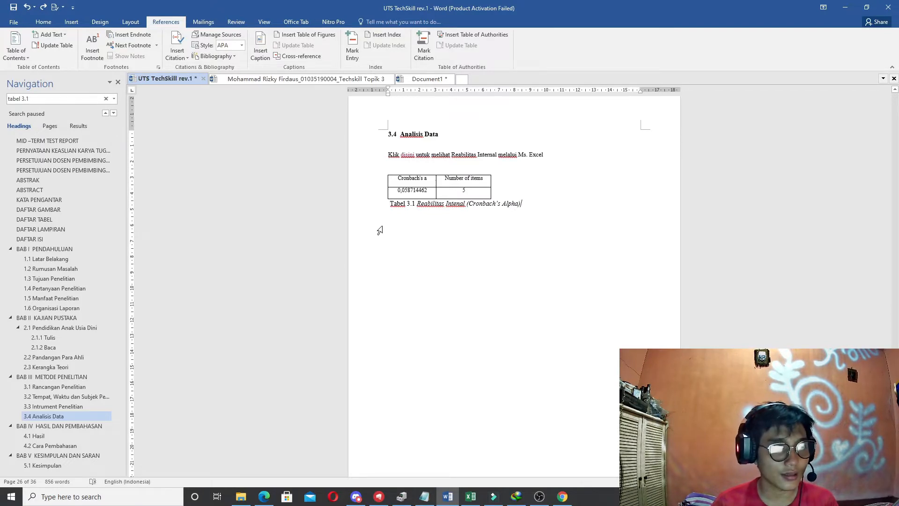
In Document1, insert a page break and place a 2x2 table one line down on the new page.
click(419, 83)
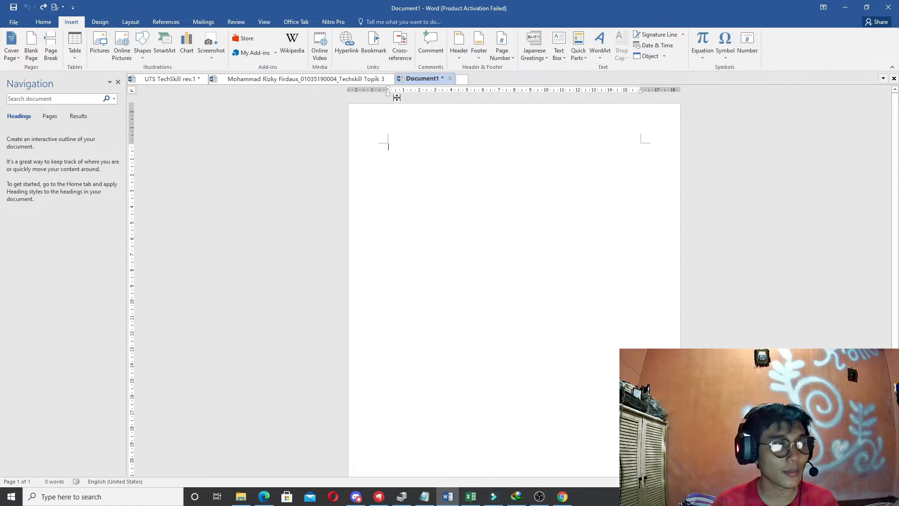
click(47, 60)
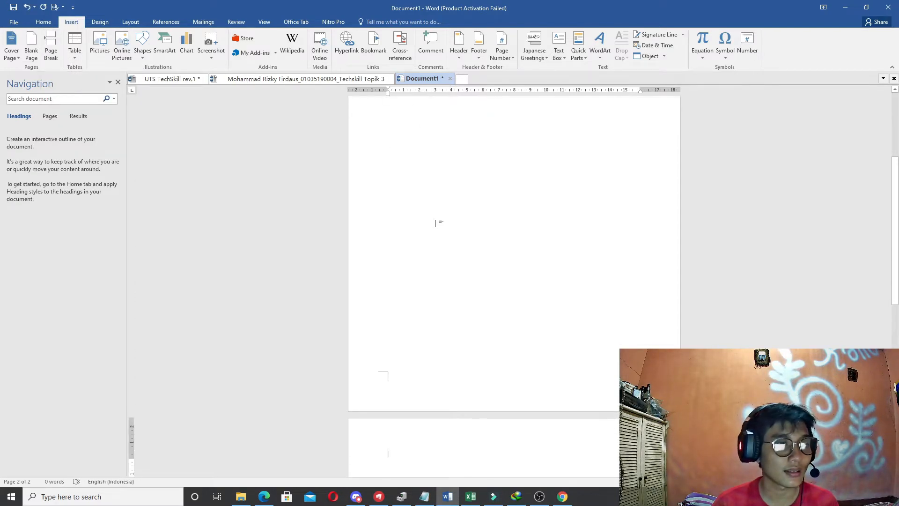
scroll(384, 235, down, 2)
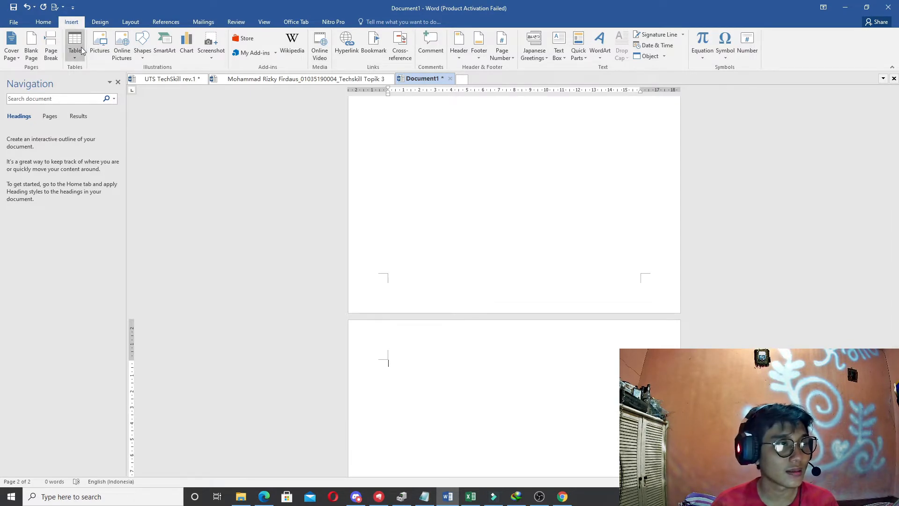
key(Return)
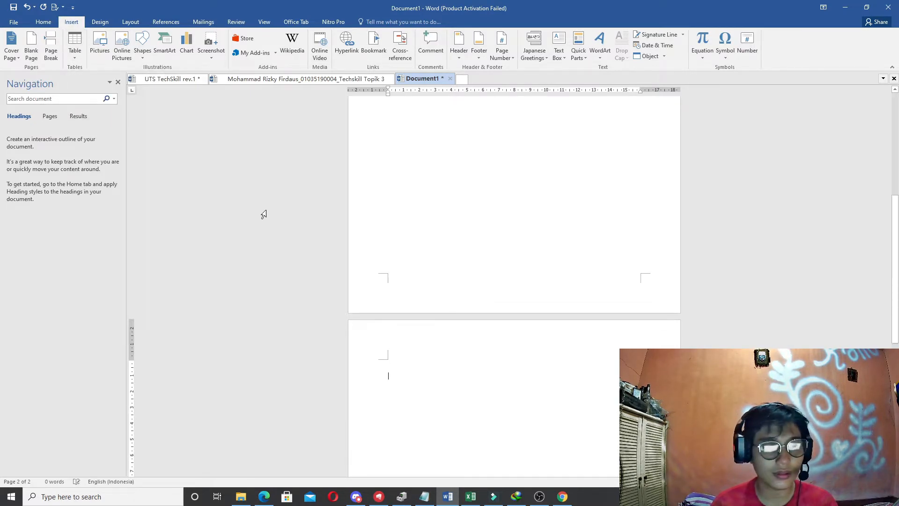
click(76, 51)
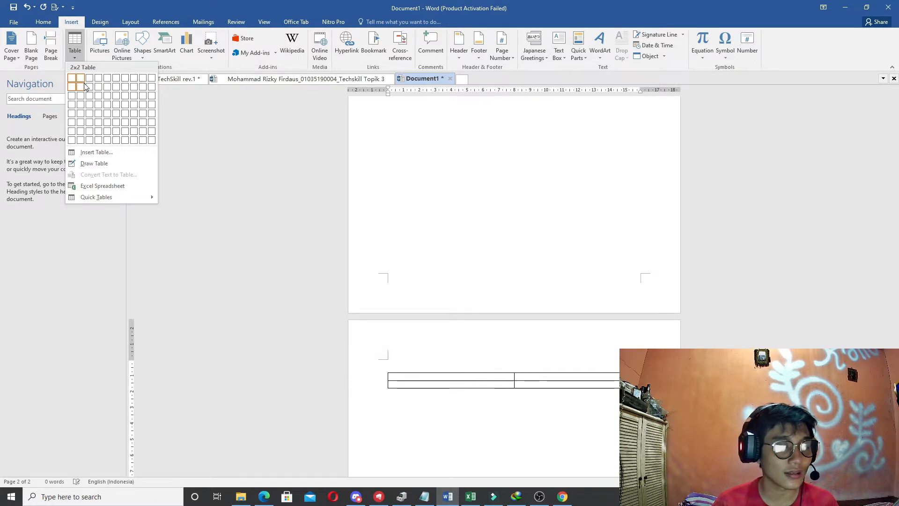
click(85, 86)
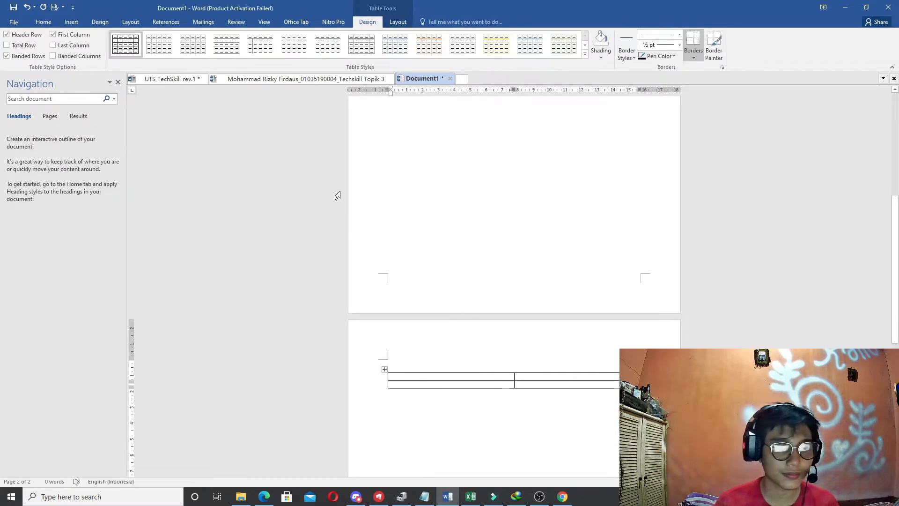
Start inserting a caption on the line below the table.
click(512, 401)
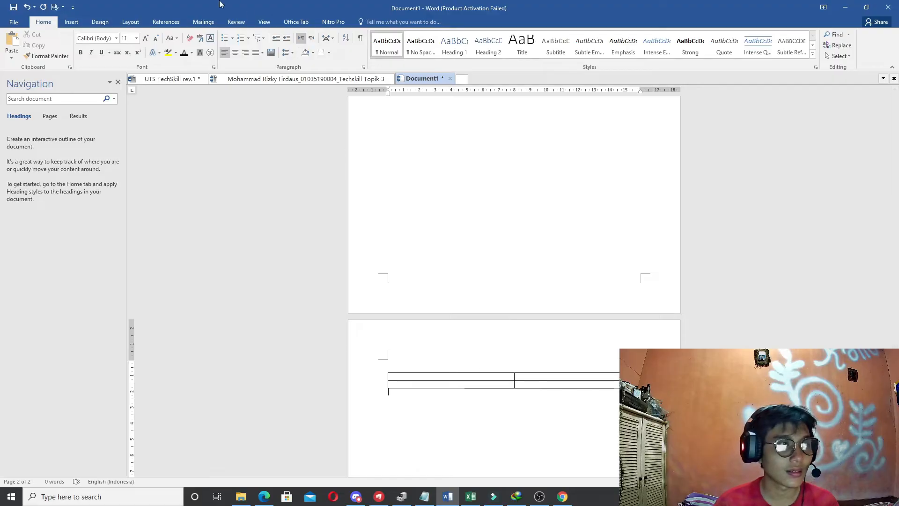
click(71, 22)
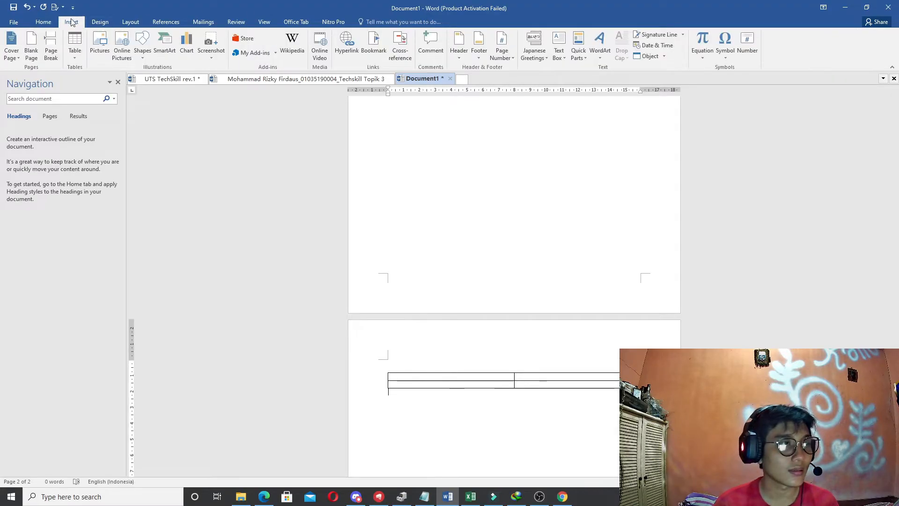
click(167, 23)
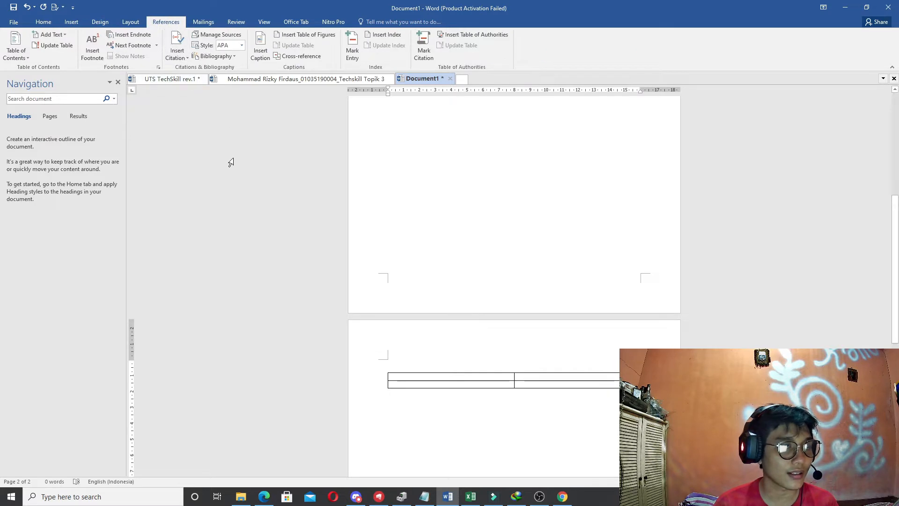
click(181, 52)
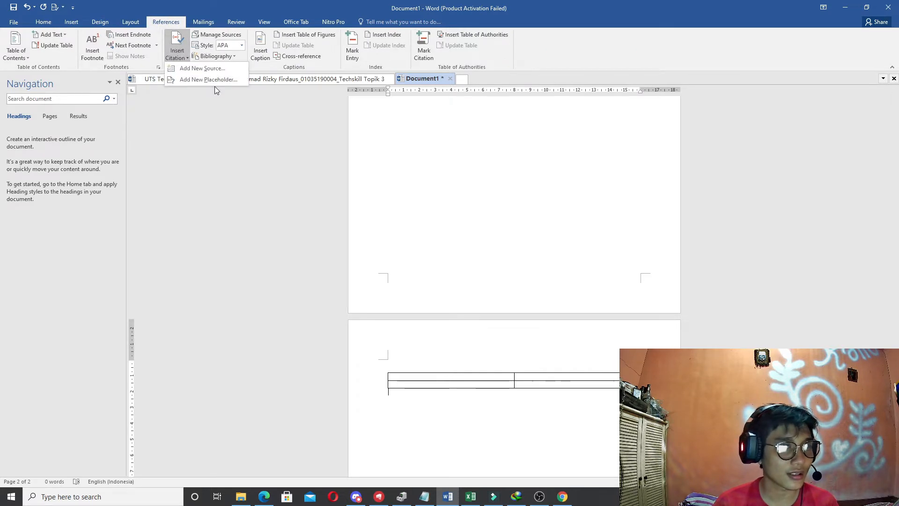
click(260, 48)
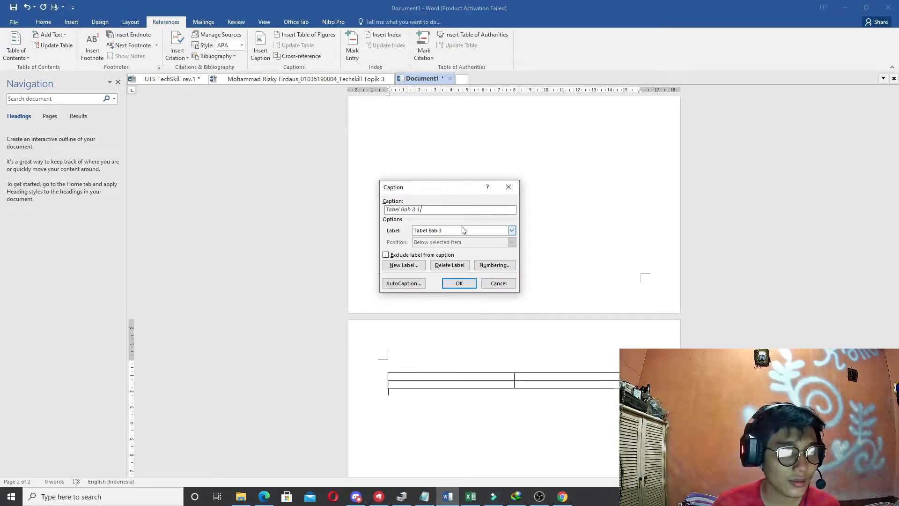
Examine the available caption labels and the option for creating a new label.
click(464, 233)
click(462, 234)
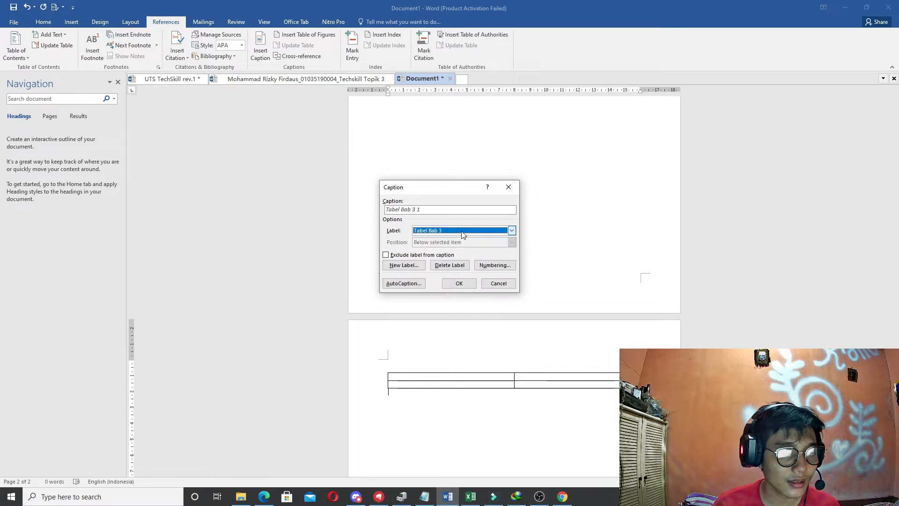
click(462, 234)
click(462, 233)
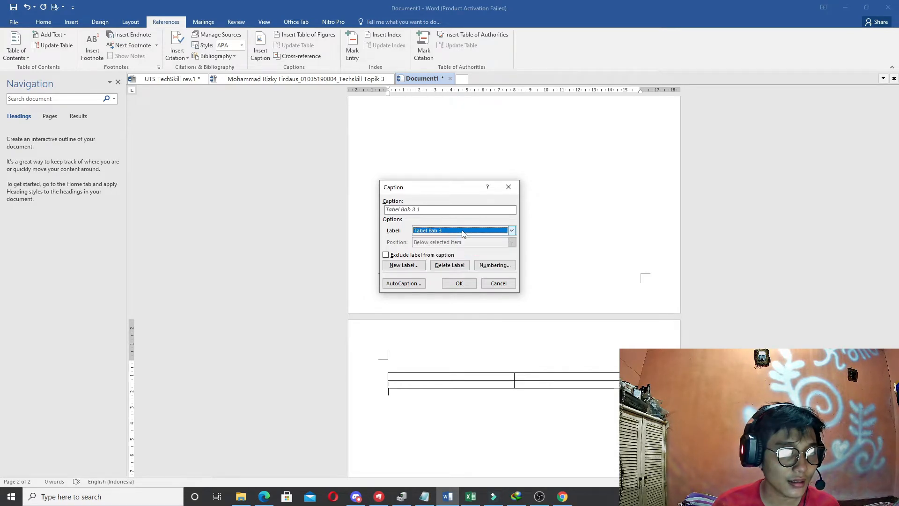
click(463, 234)
click(463, 233)
click(463, 233)
scroll(471, 257, up, 2)
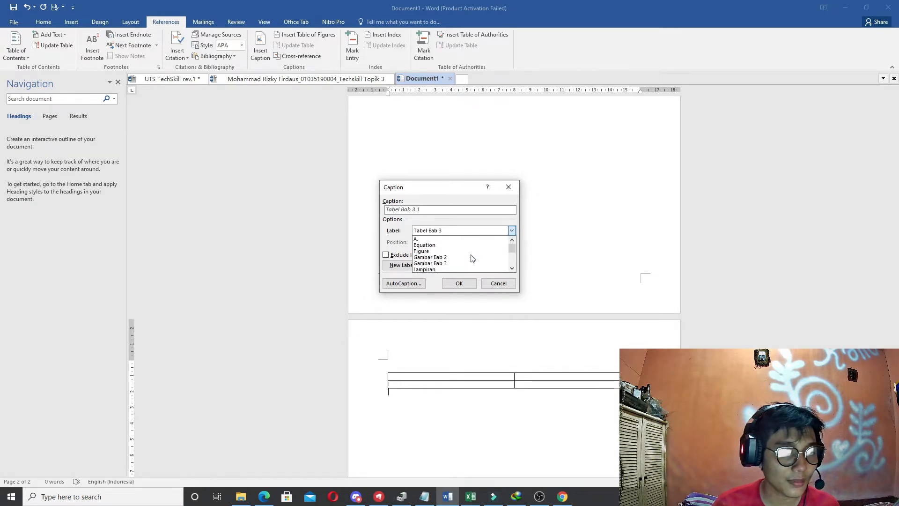
scroll(472, 257, down, 3)
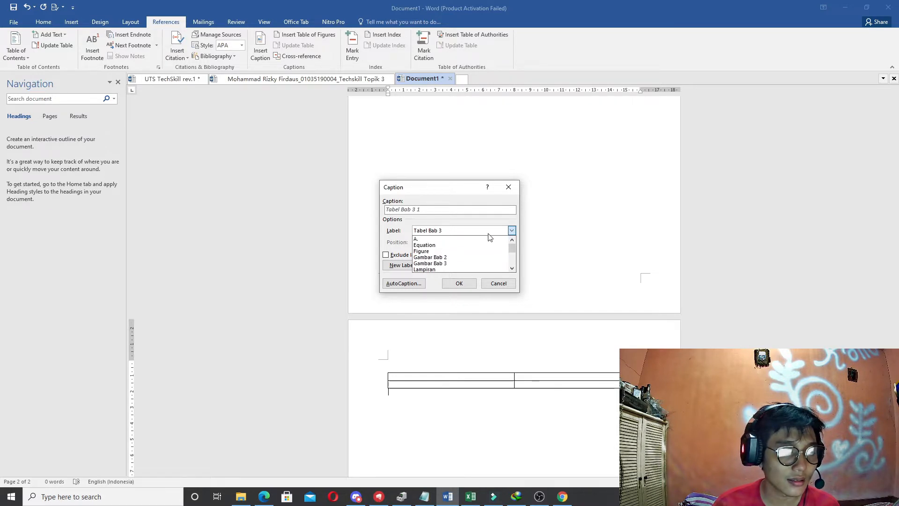
click(511, 230)
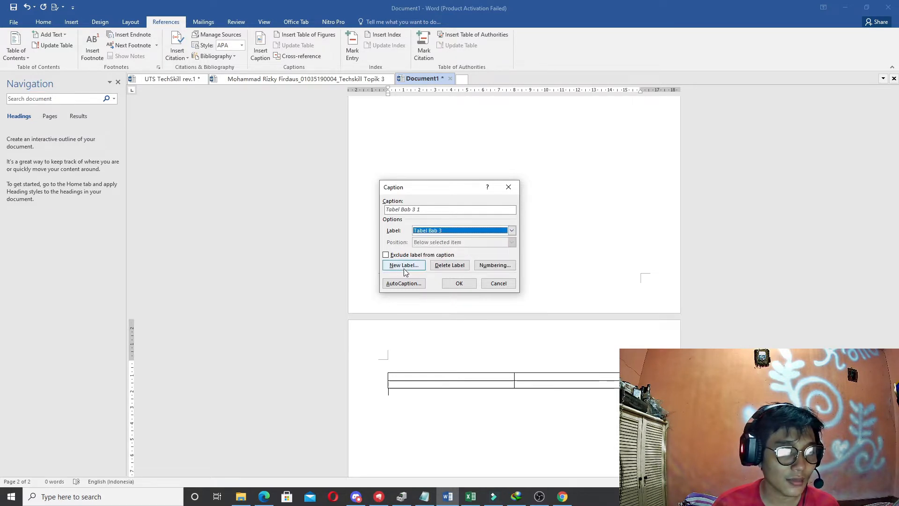
click(401, 269)
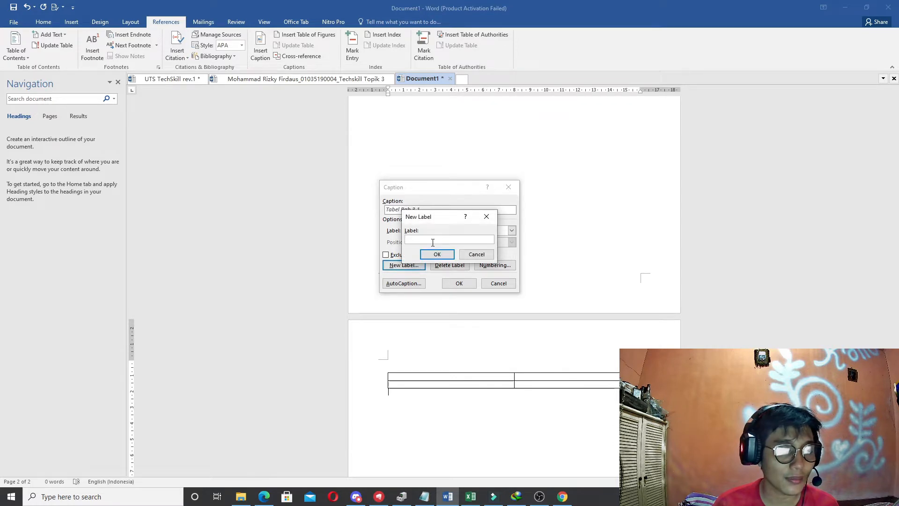
click(473, 256)
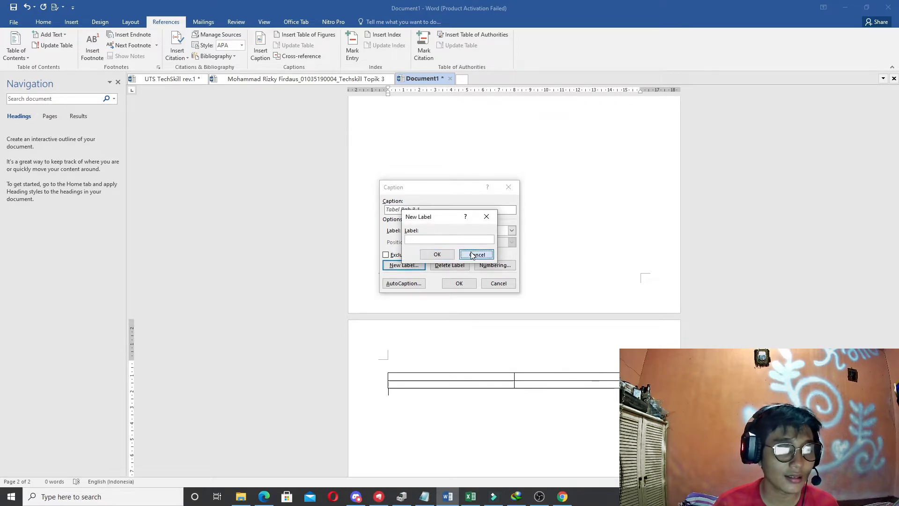
Choose Tabel Bab 3 as the caption label.
click(452, 232)
click(453, 234)
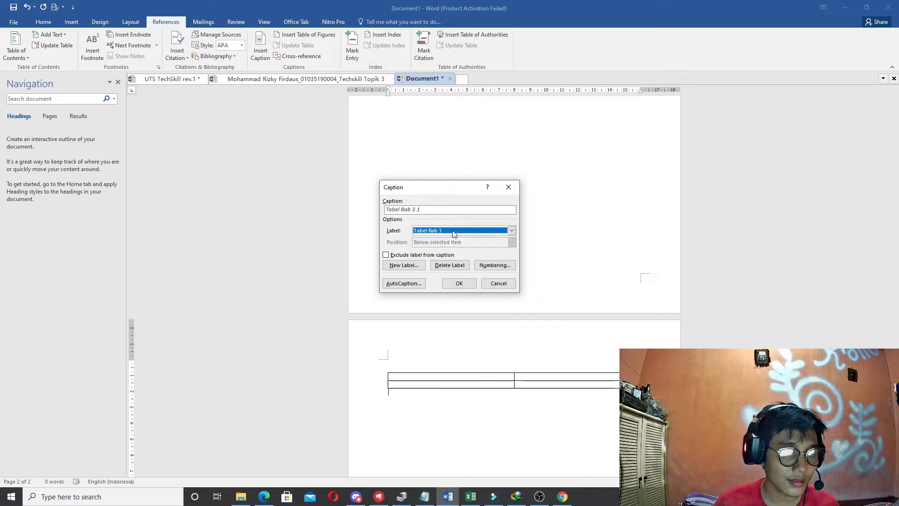
click(453, 233)
click(453, 233)
click(453, 234)
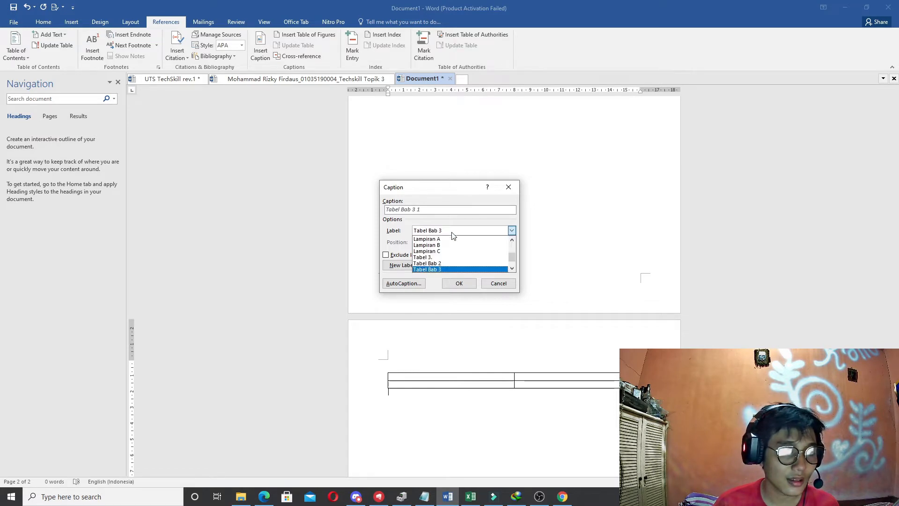
scroll(468, 262, down, 1)
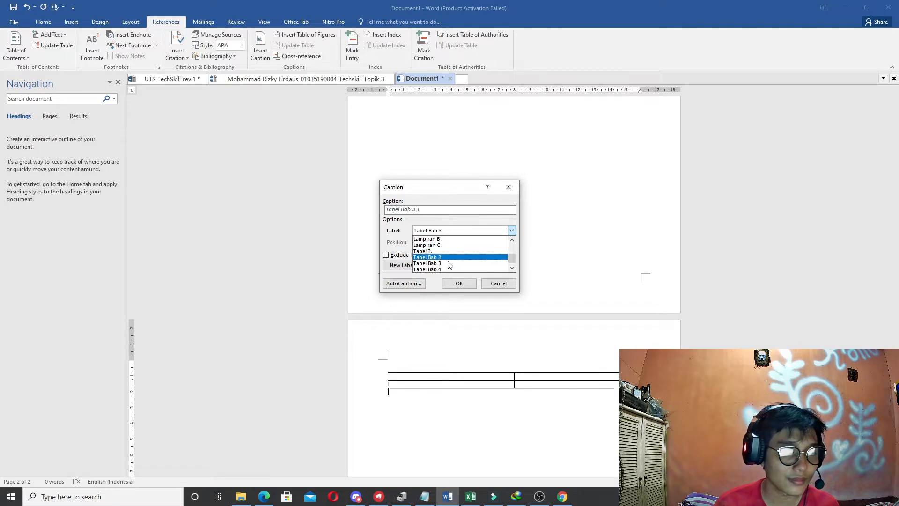
click(454, 263)
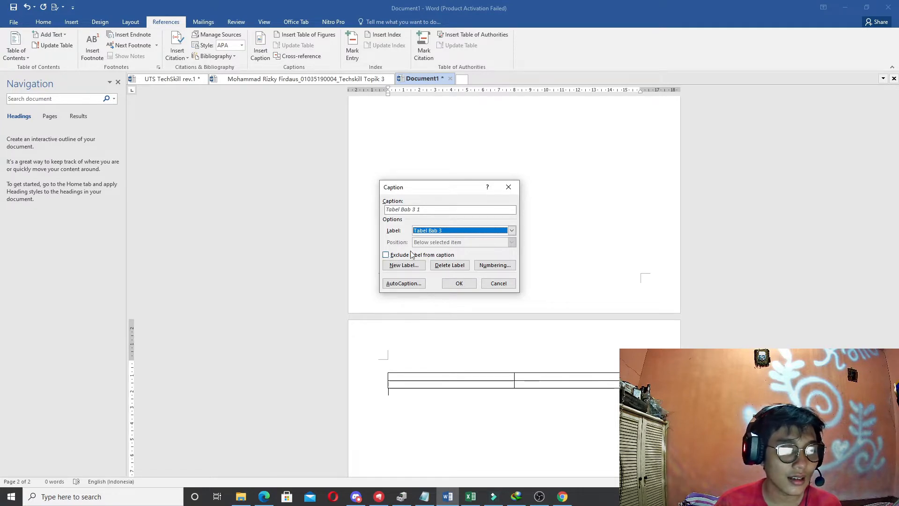
Insert the caption "Tabel Bab 3 1" below the table, keeping the label included in the caption.
click(386, 255)
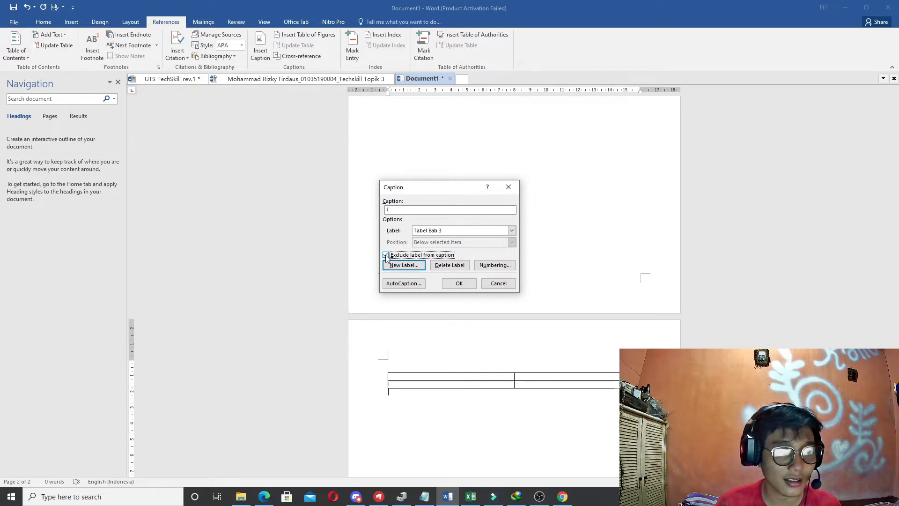
click(386, 255)
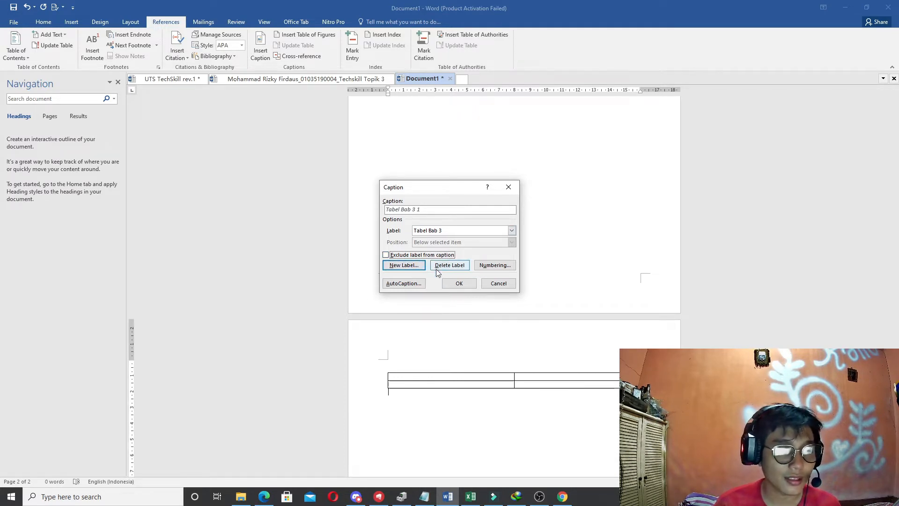
click(456, 283)
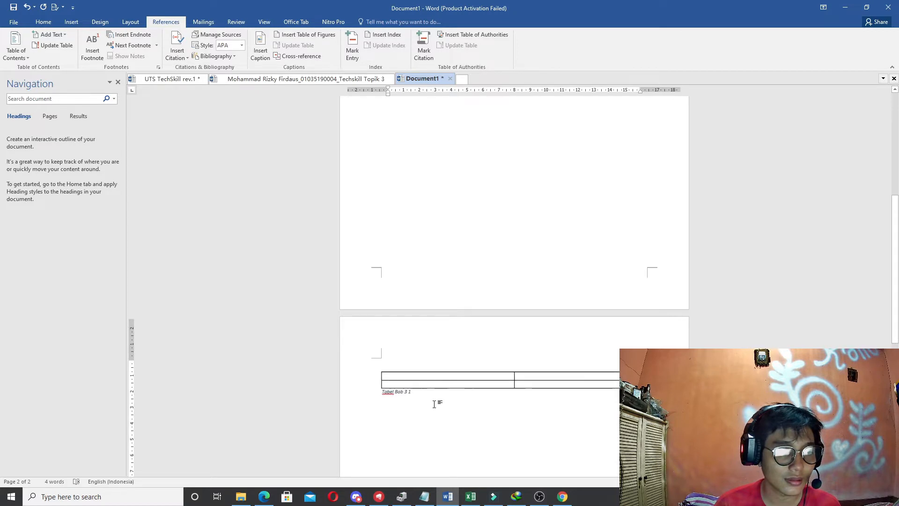
Try a second Tabel Bab 3 caption with its label excluded on the line below the first, and delete it.
scroll(381, 405, down, 2)
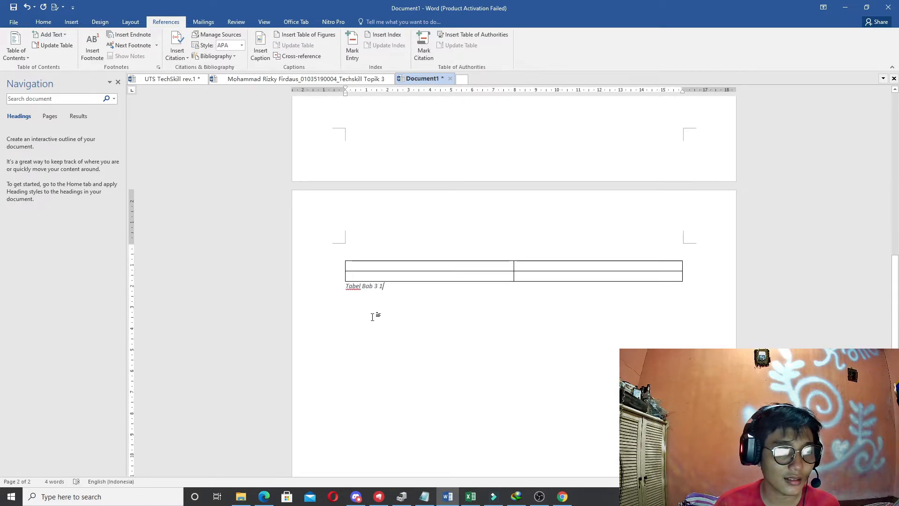
click(393, 299)
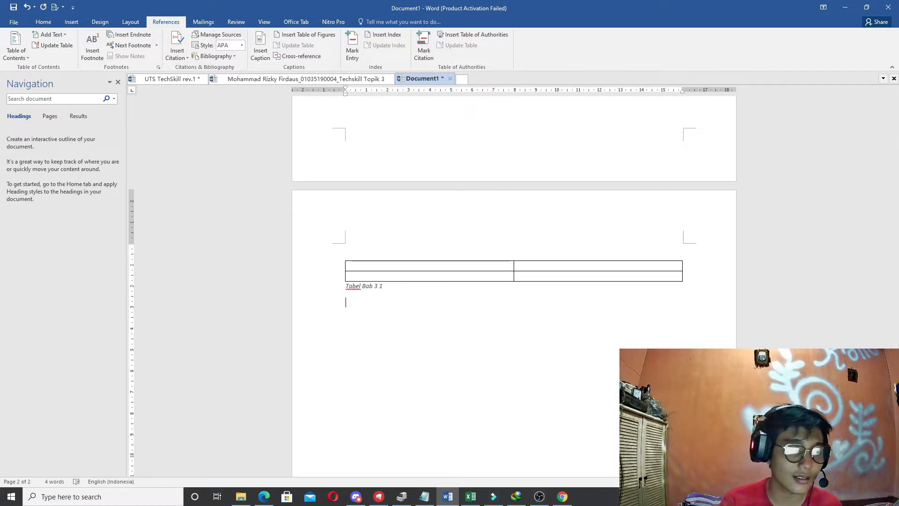
click(260, 52)
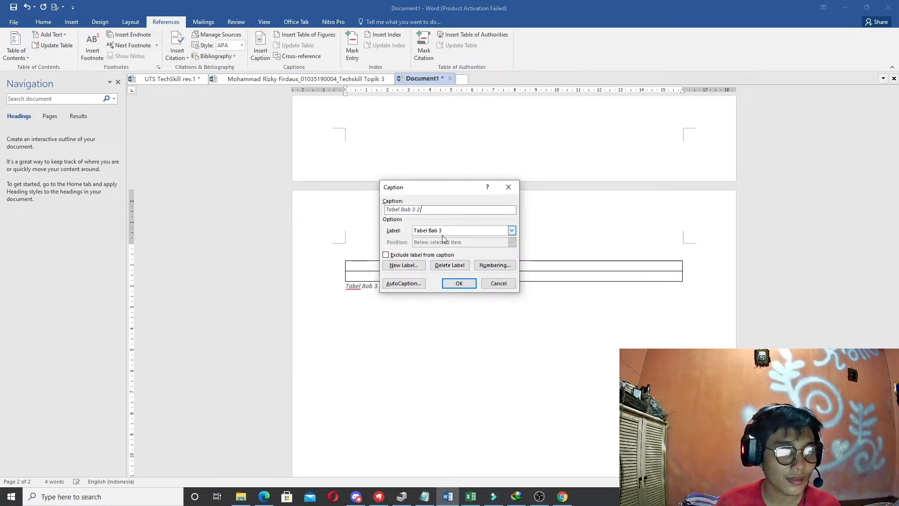
click(386, 255)
click(450, 286)
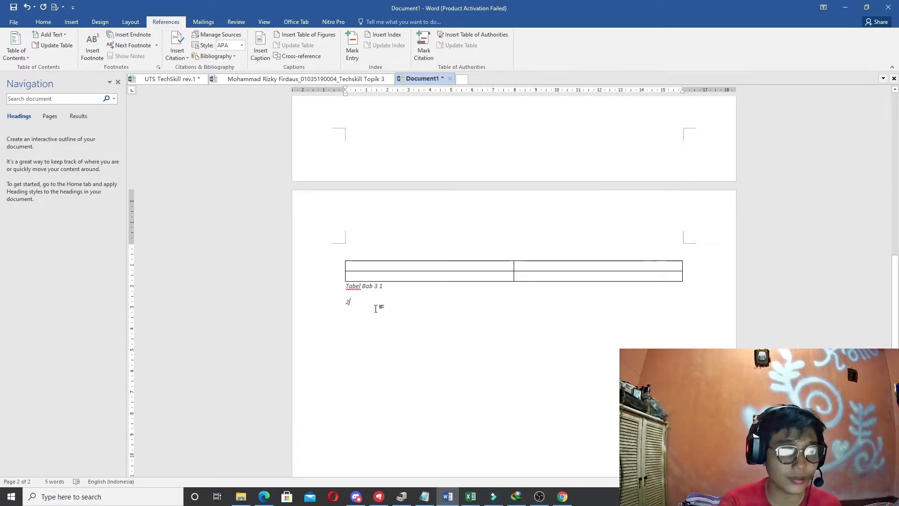
key(BackSpace)
key(BackSpace)
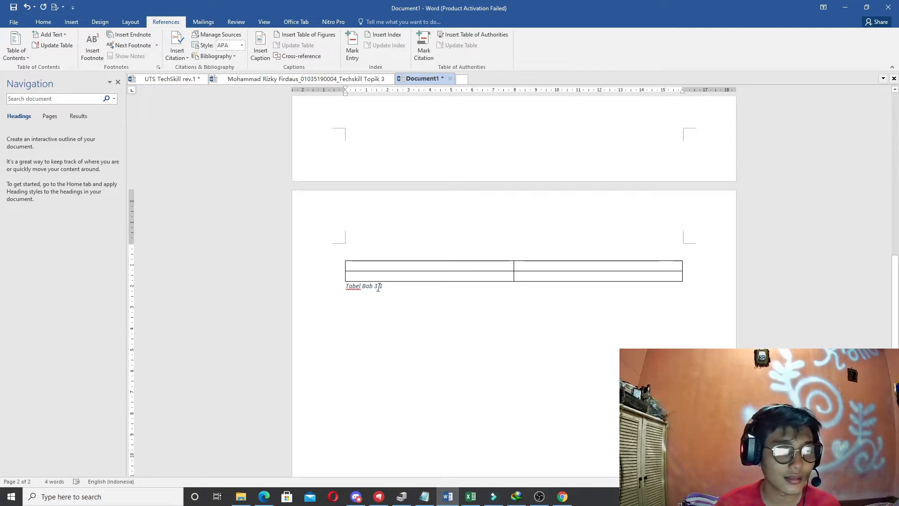
Shorten the caption below the table to "Tabel 3 1" by removing the word "Bab".
double_click(370, 287)
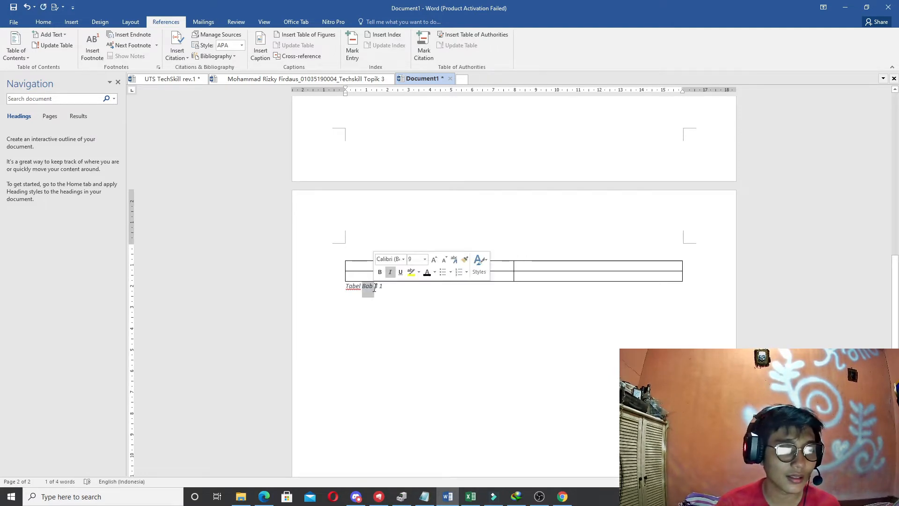
click(374, 287)
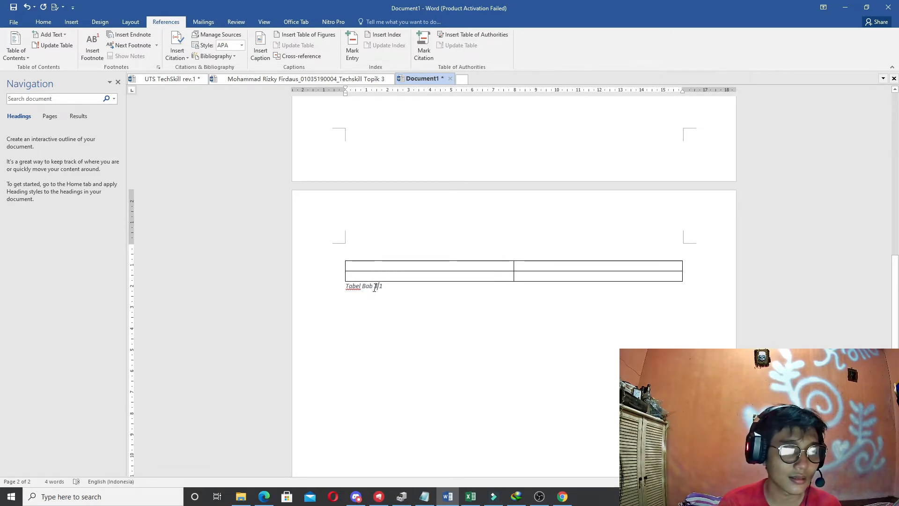
key(Right)
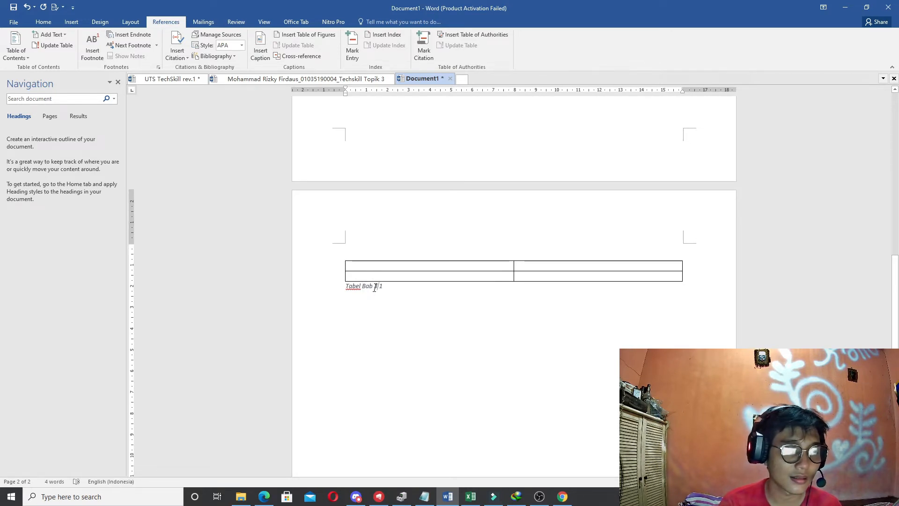
key(Left)
key(Left)
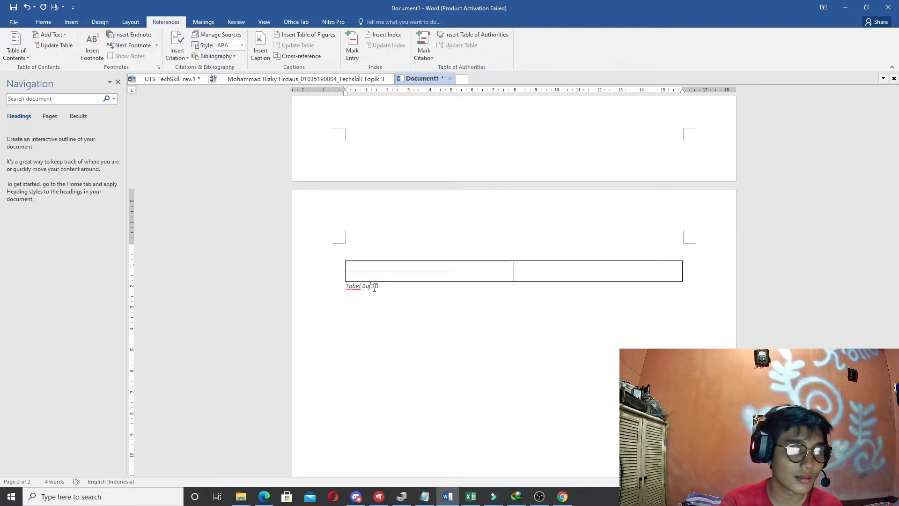
key(BackSpace)
key(BackSpace)
key(BackSpace)
key(BackSpace)
key(BackSpace)
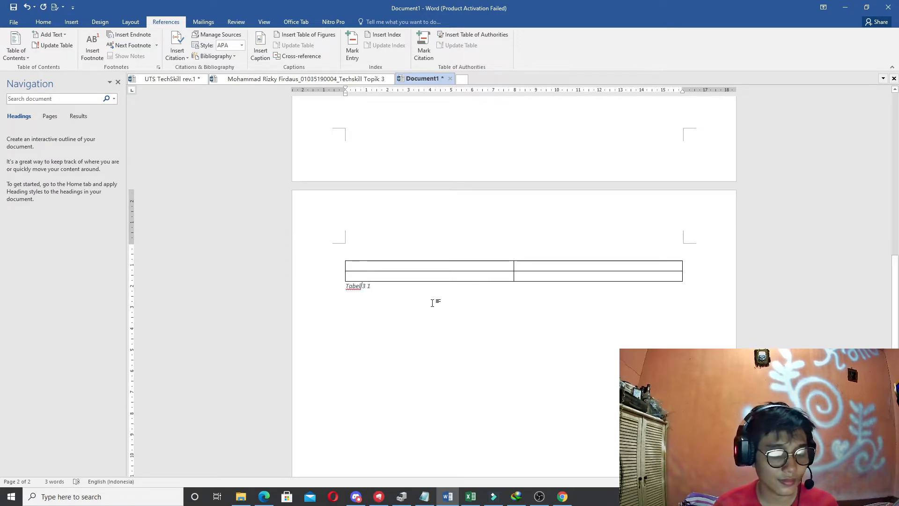
key(ctrl+e)
Insert a table of figures at the start of the document, using Tabel Bab 3 as the caption label.
scroll(531, 324, up, 2)
scroll(531, 325, down, 12)
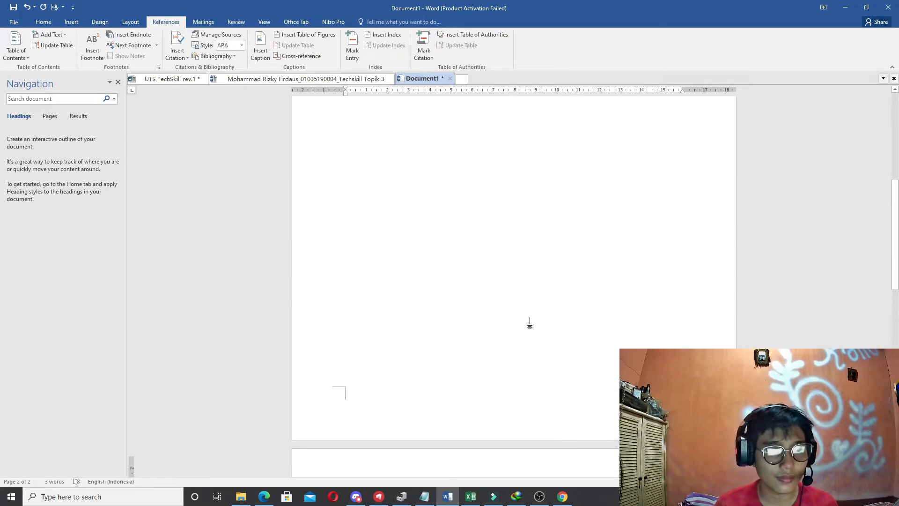
key(ctrl+Home)
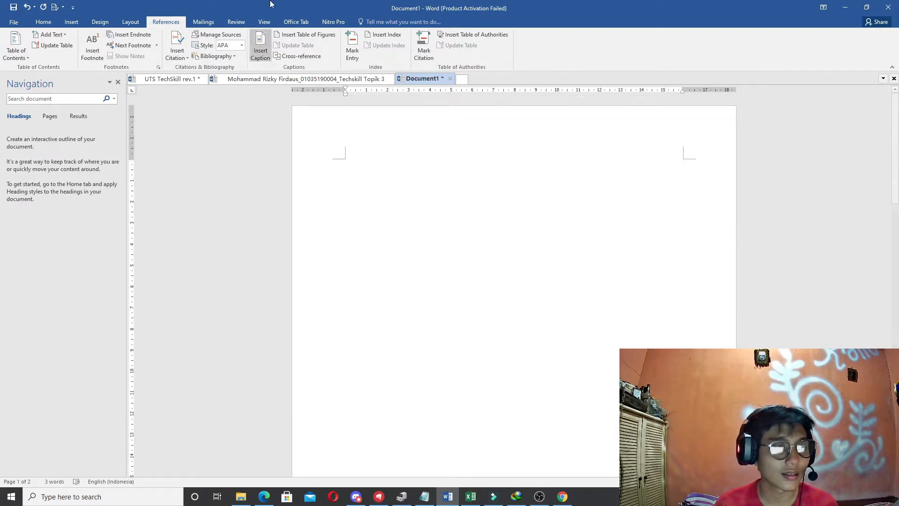
click(312, 36)
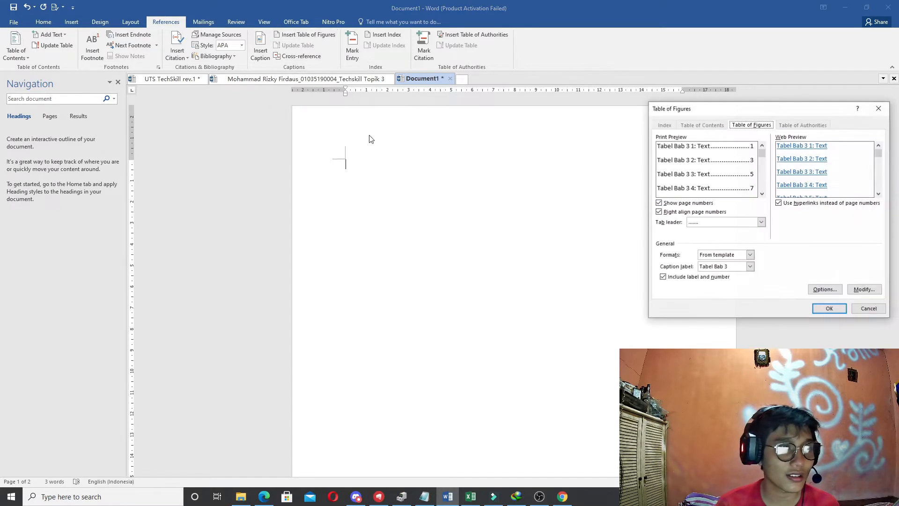
click(748, 268)
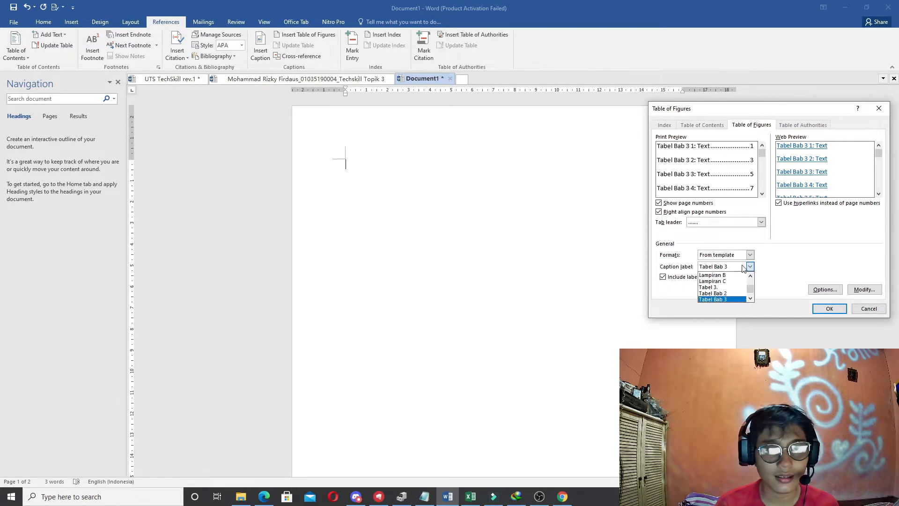
scroll(725, 287, up, 5)
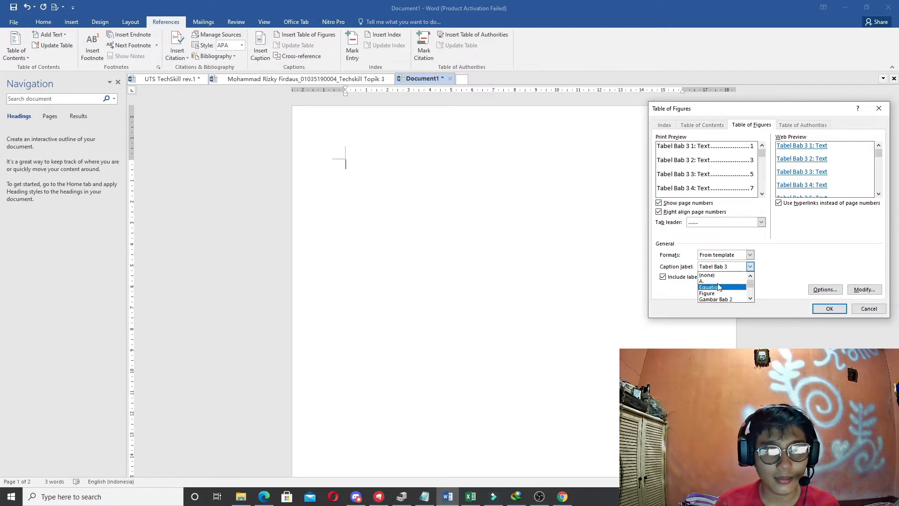
scroll(707, 286, down, 5)
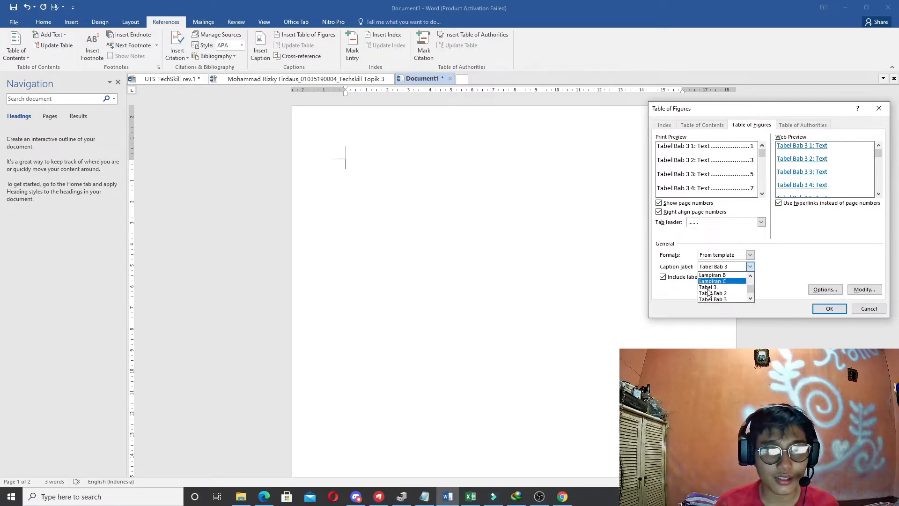
scroll(709, 293, down, 1)
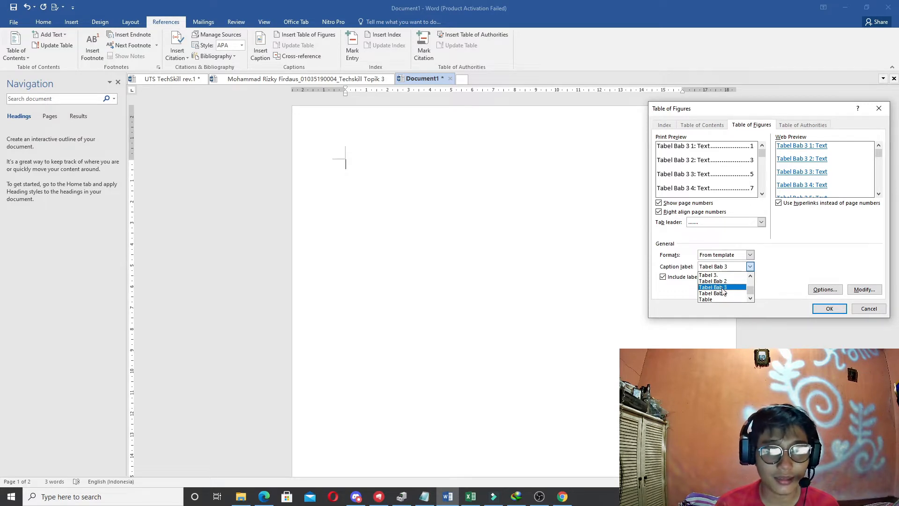
click(722, 292)
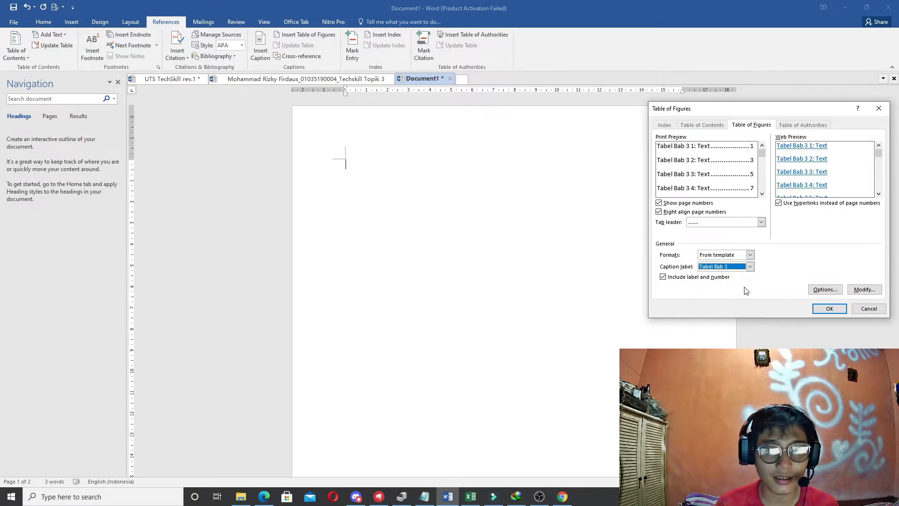
click(827, 308)
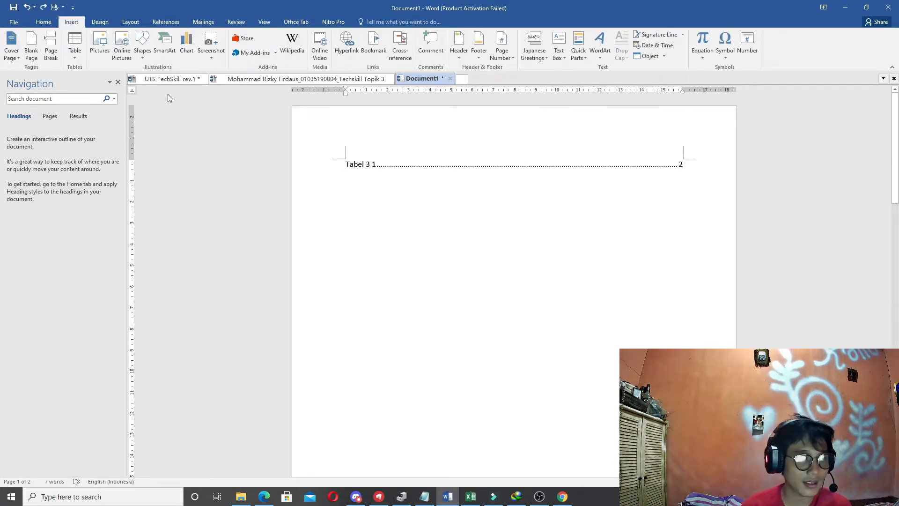
Follow the "disini" hyperlink in section 3.4 Analisis Data of UTS TechSkill rev.1, view the linked file, and return to Word.
click(159, 81)
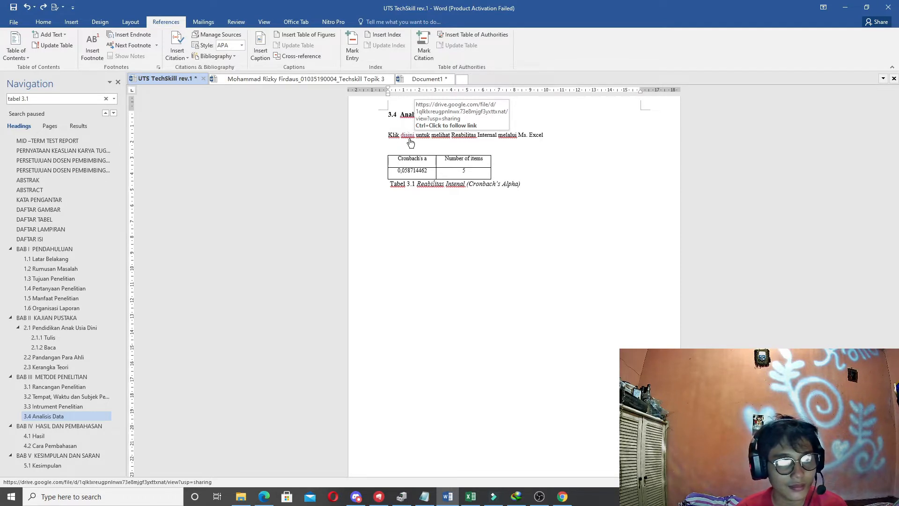
ctrl+click(408, 136)
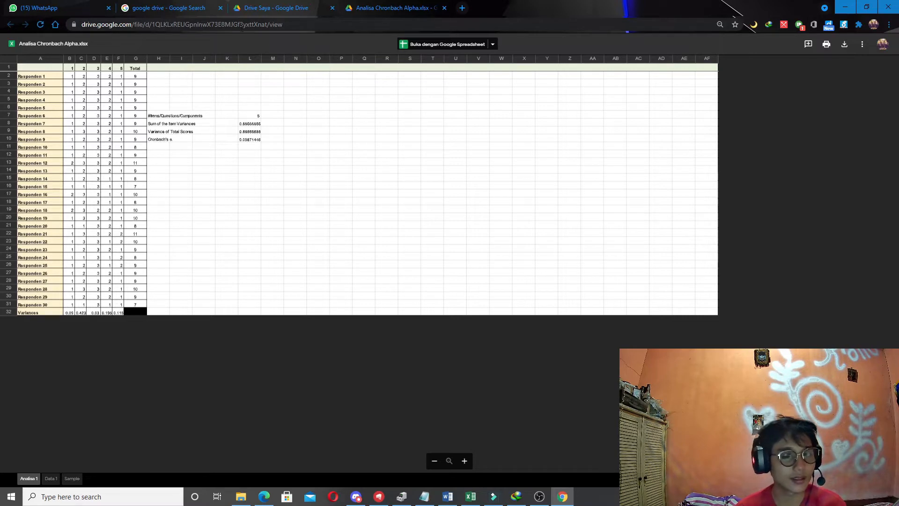
click(447, 496)
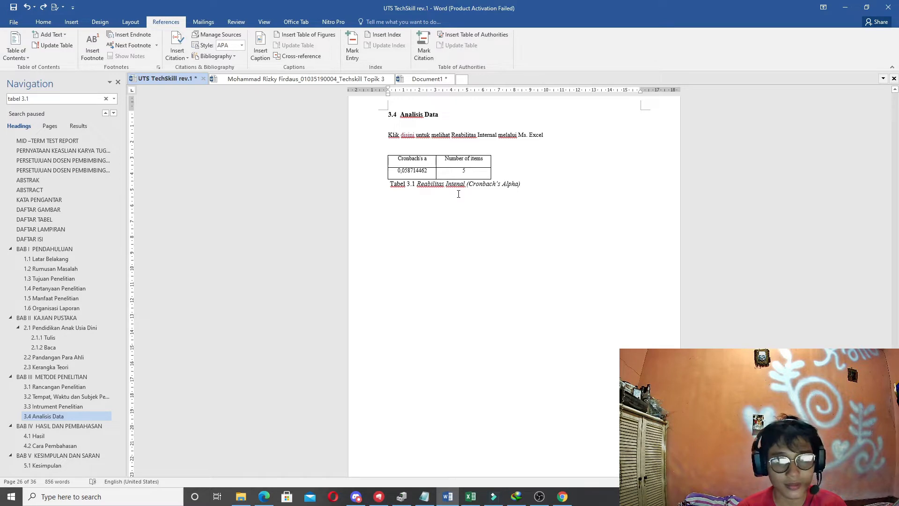
Delete all content in Document1.
click(416, 78)
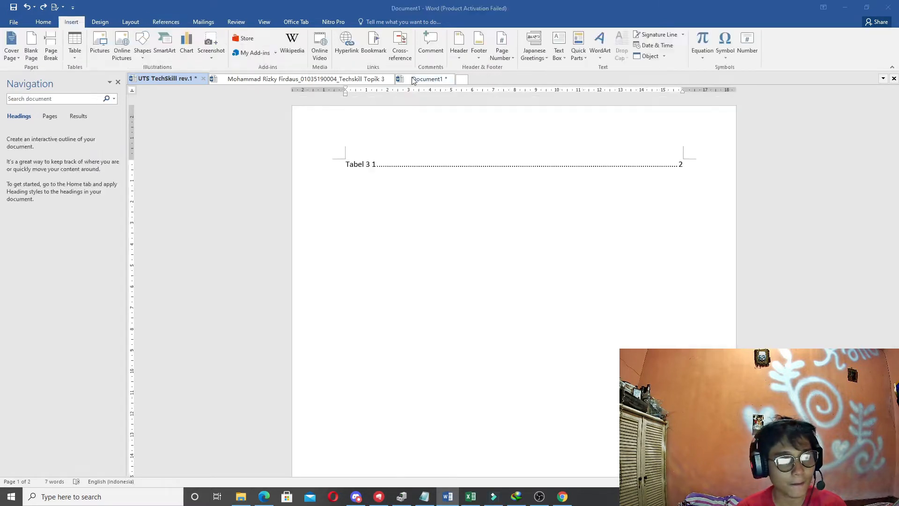
click(375, 169)
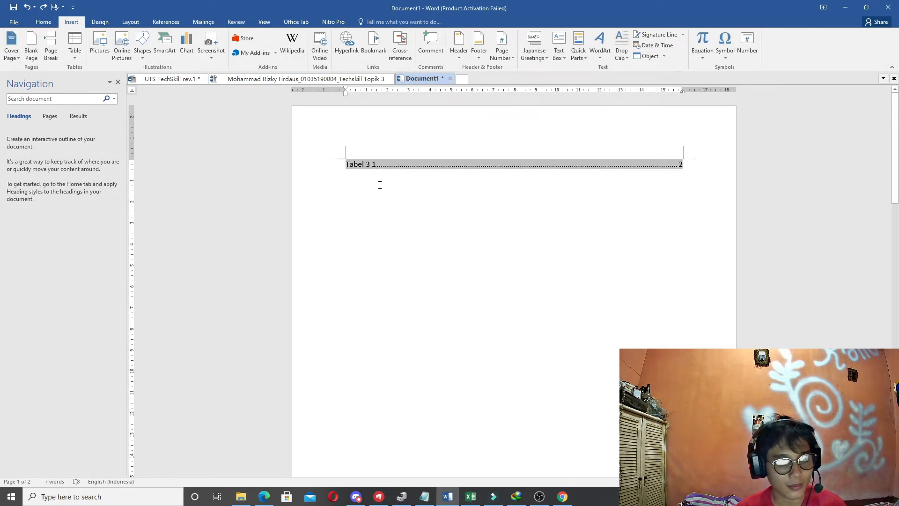
key(ctrl+a)
key(Delete)
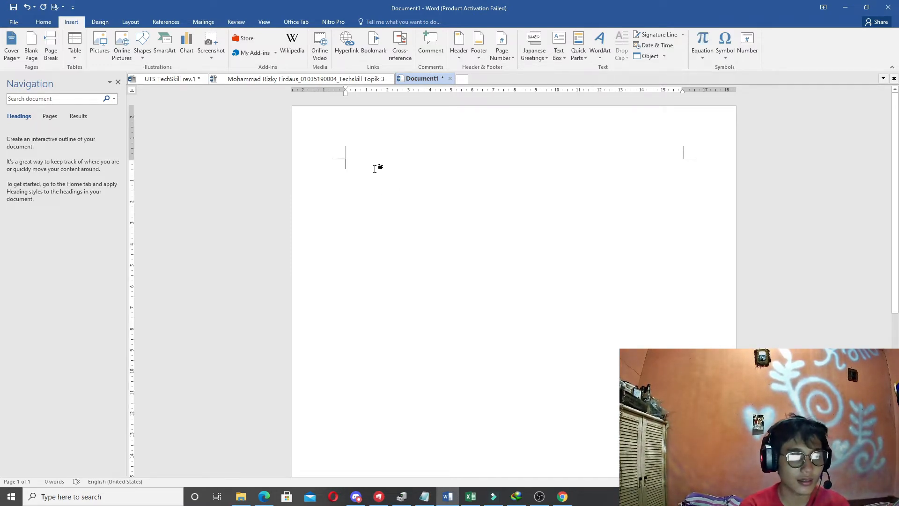
Write the sample text "Kapan lagi" in the empty document.
text(ka)
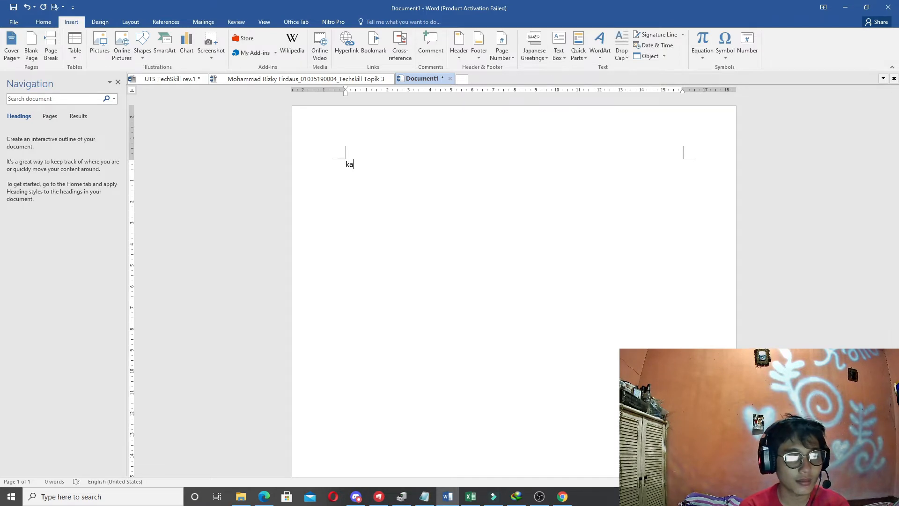
text(par)
key(BackSpace)
text(n la)
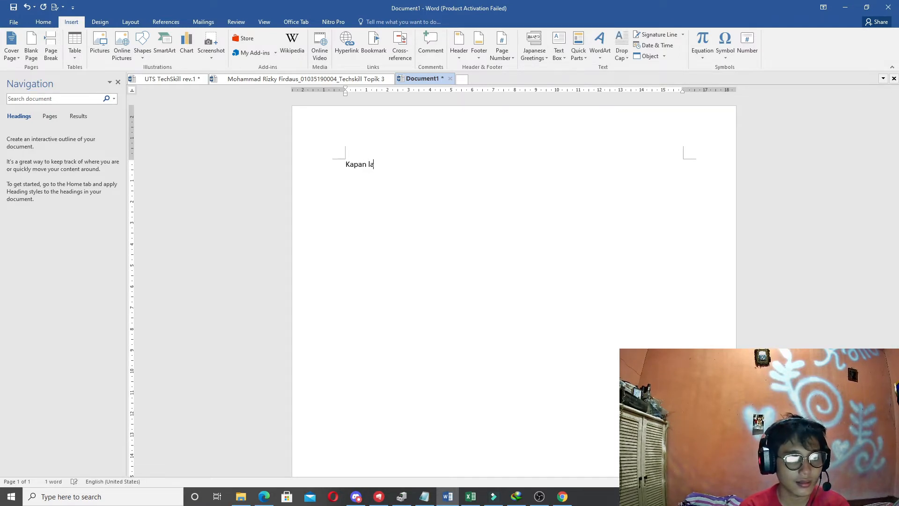
text(gi)
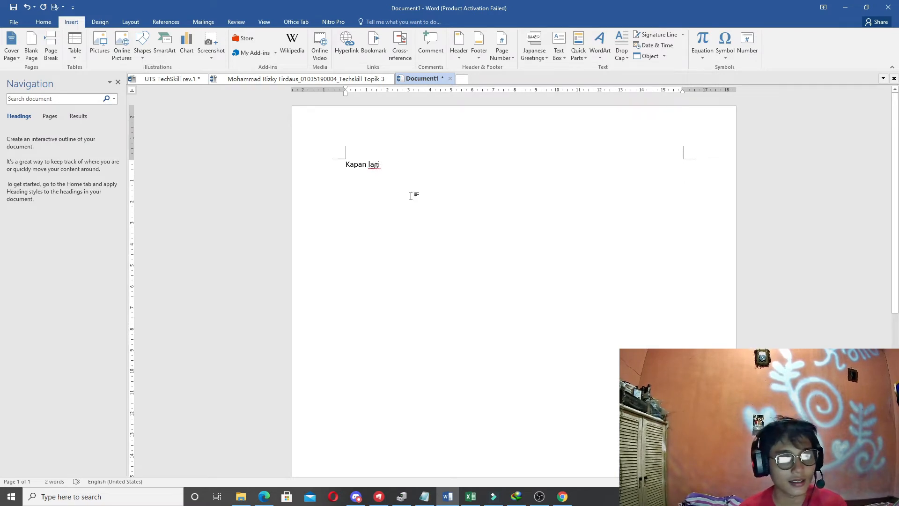
Start inserting a hyperlink on the word "Kapan", and switch to Google Drive in Chrome to find its target.
double_click(357, 164)
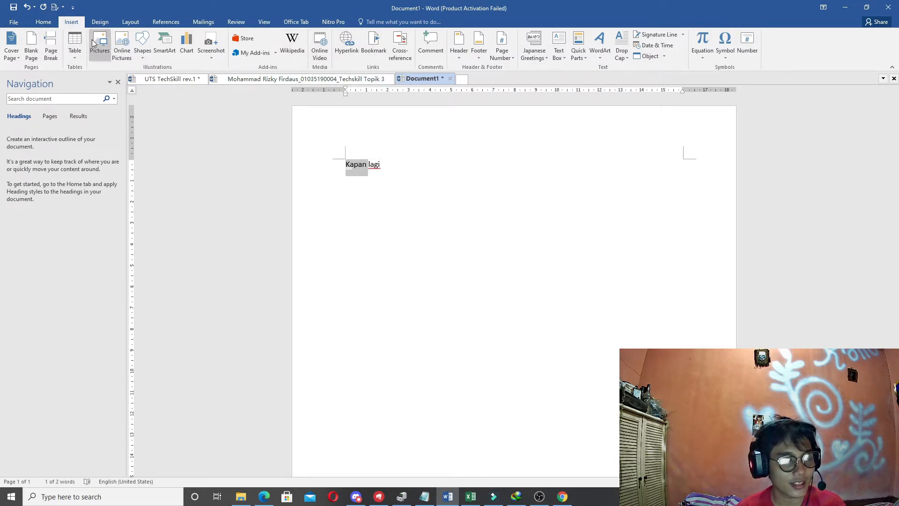
click(346, 45)
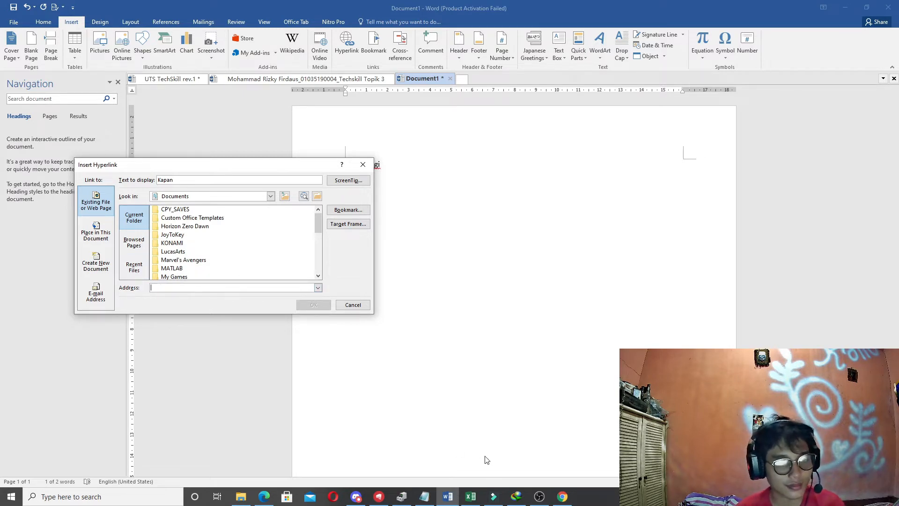
click(563, 496)
click(284, 5)
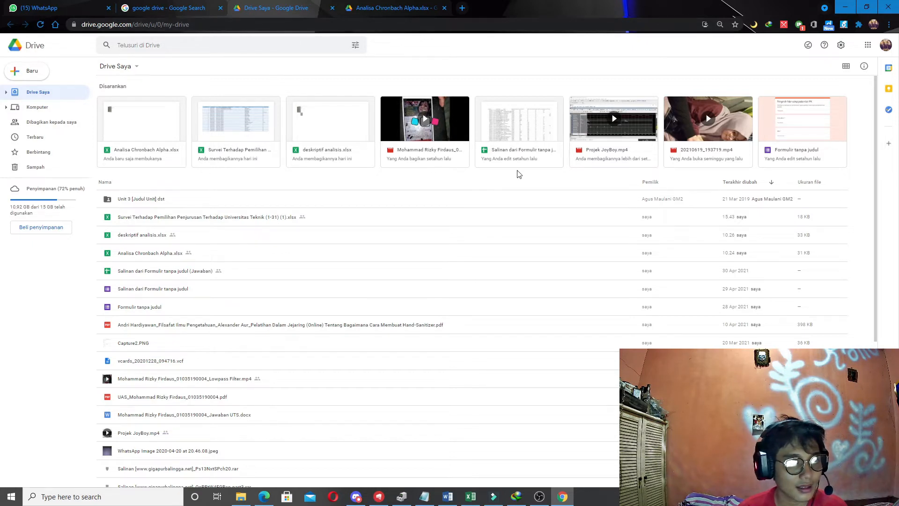
Set link access for "Salinan dari Formulir tanpa judul (Jawaban)" to "Siapa saja yang memiliki link" and copy its sharing link.
click(132, 223)
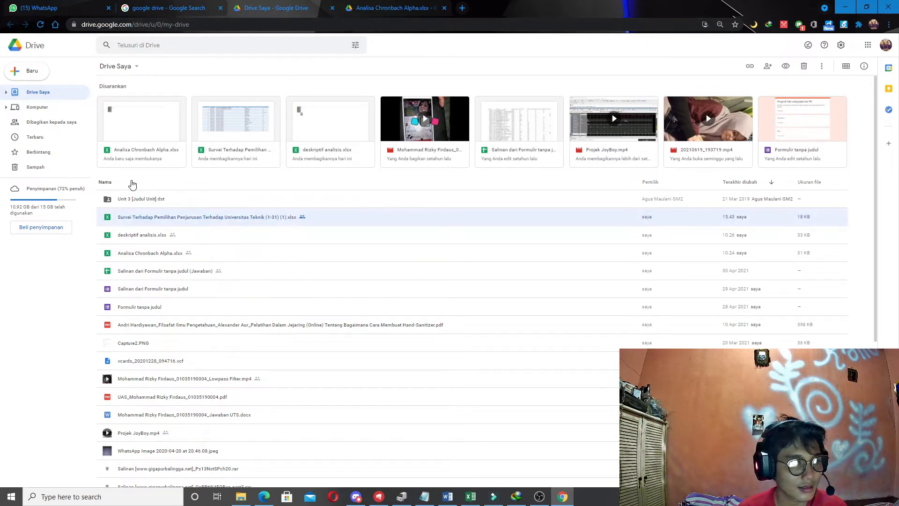
right_click(154, 216)
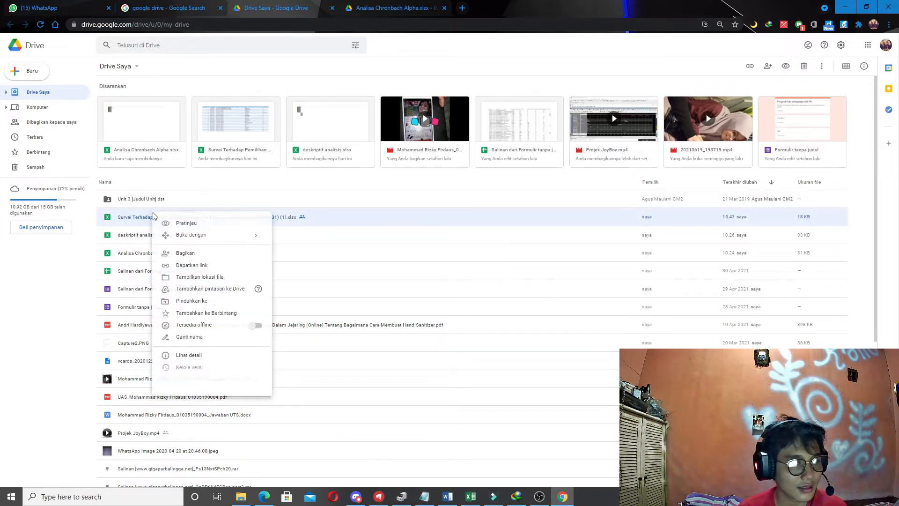
click(124, 253)
click(130, 273)
right_click(130, 274)
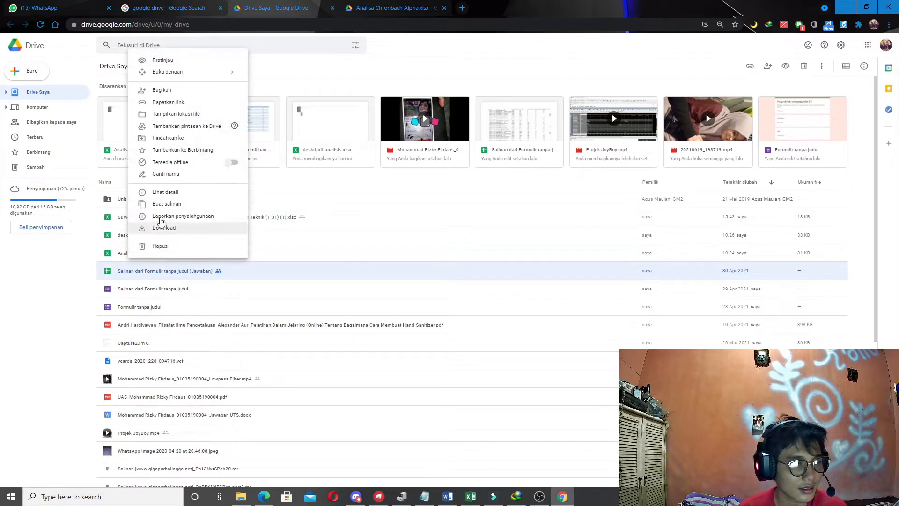
click(180, 102)
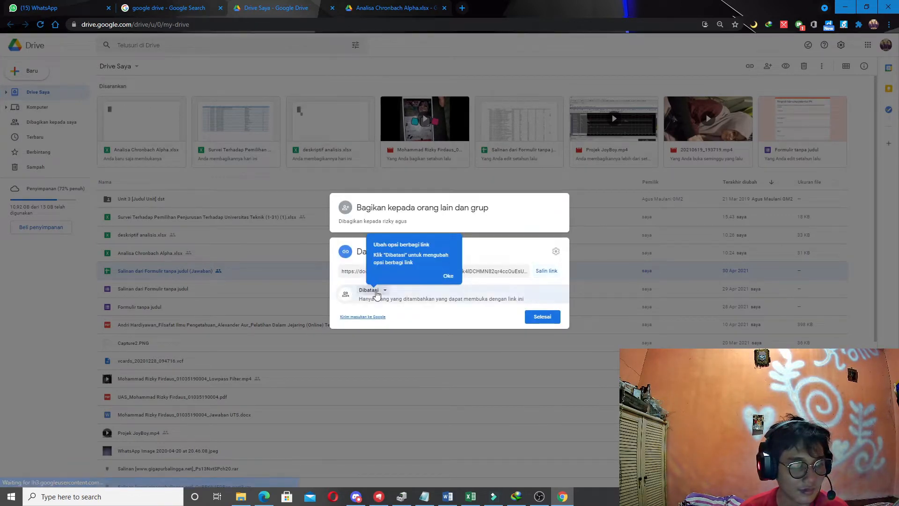
click(373, 295)
click(401, 321)
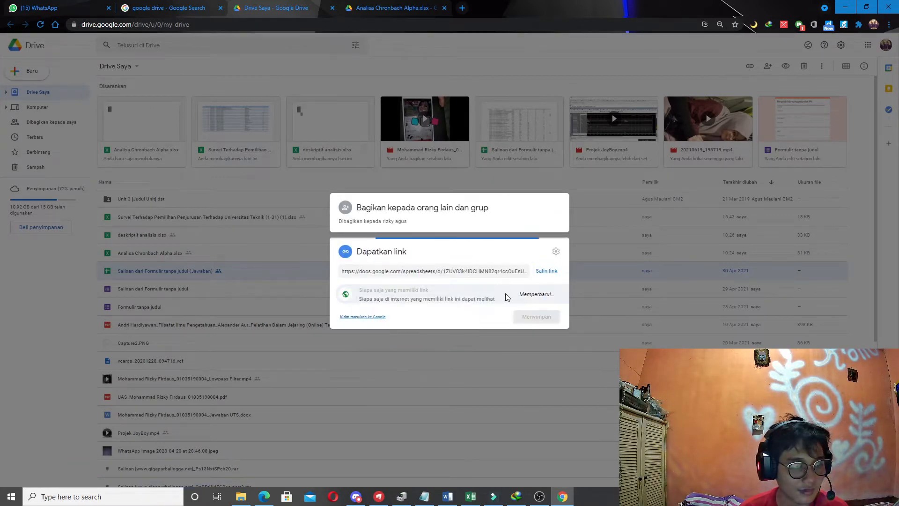
click(552, 269)
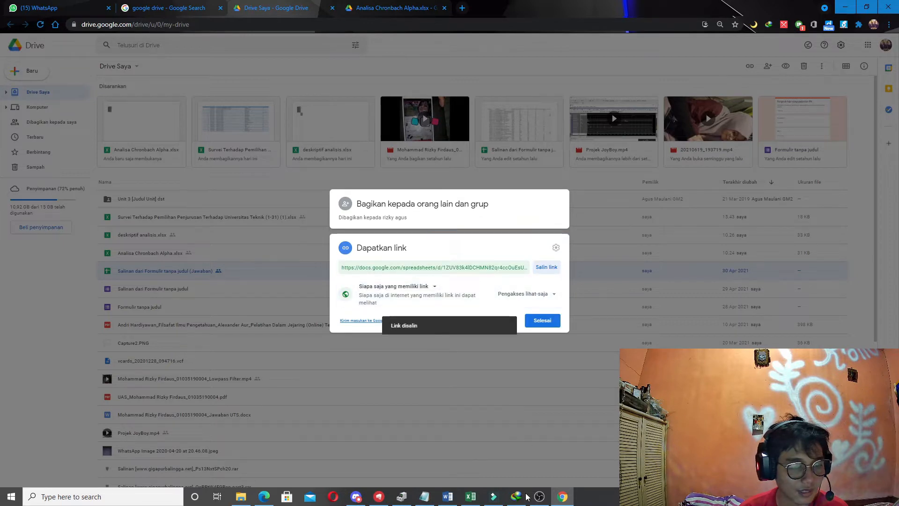
Return to Word and apply the copied sharing link as the hyperlink address for "Kapan".
click(447, 496)
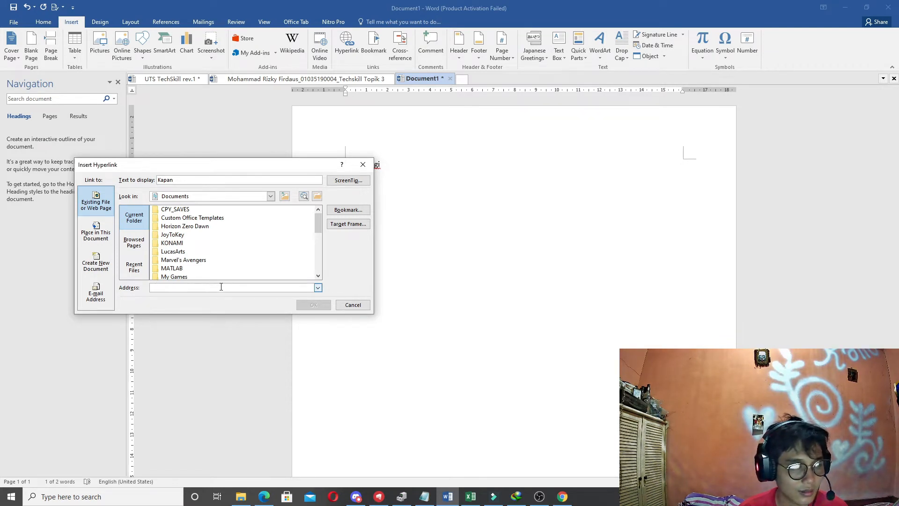
key(ctrl+v)
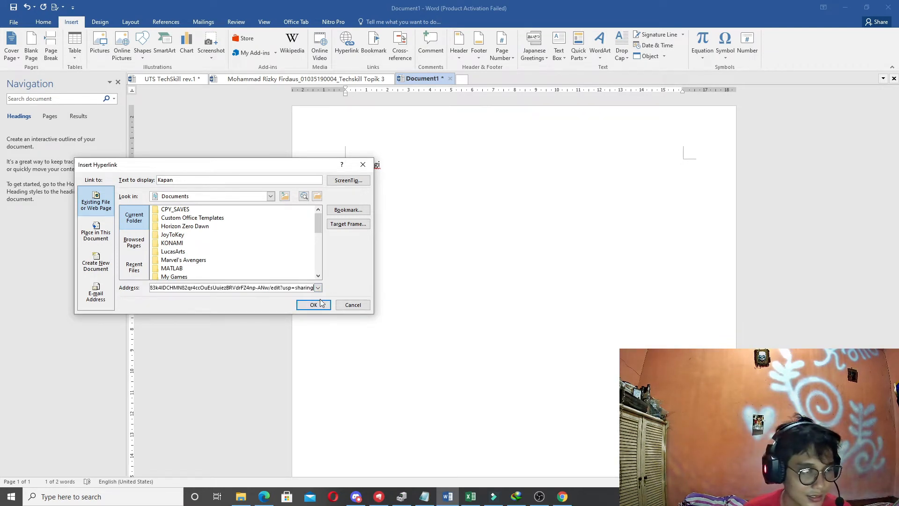
click(313, 305)
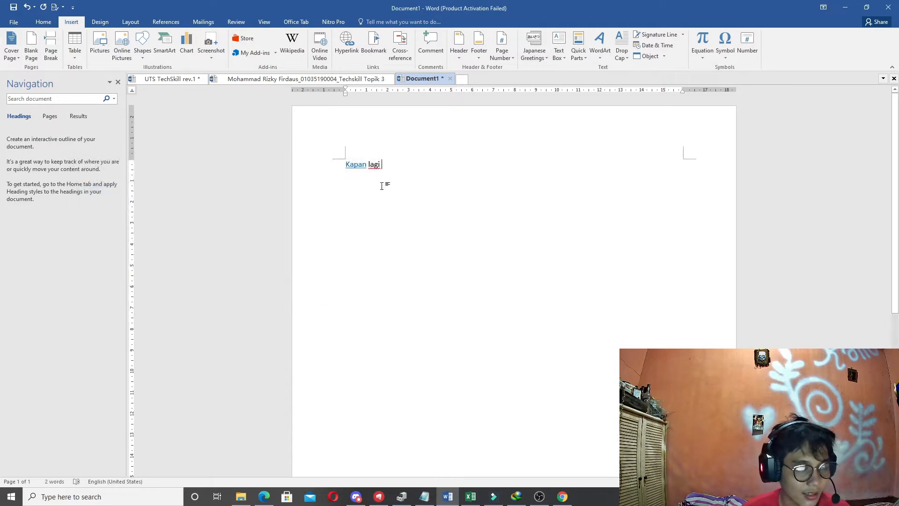
Follow the "Kapan" hyperlink to check the linked spreadsheet in Chrome, close its tab, and return to Word.
click(354, 165)
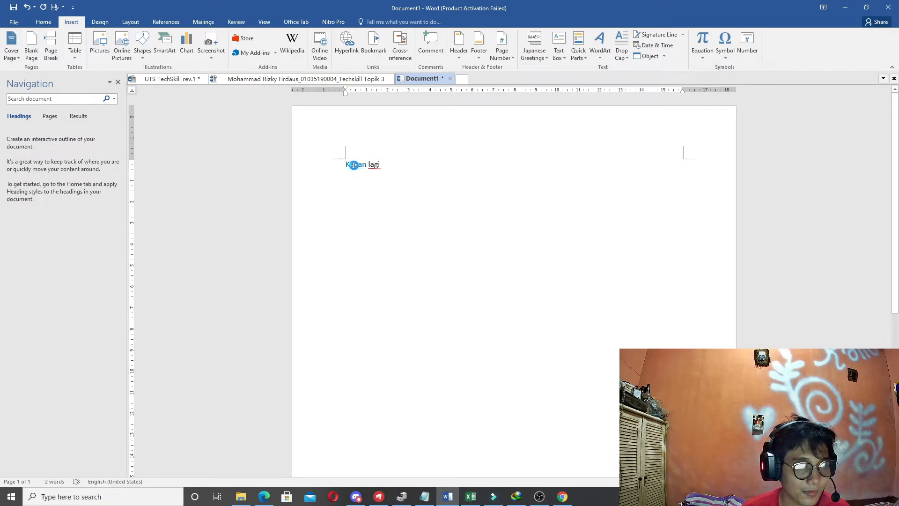
ctrl+click(355, 165)
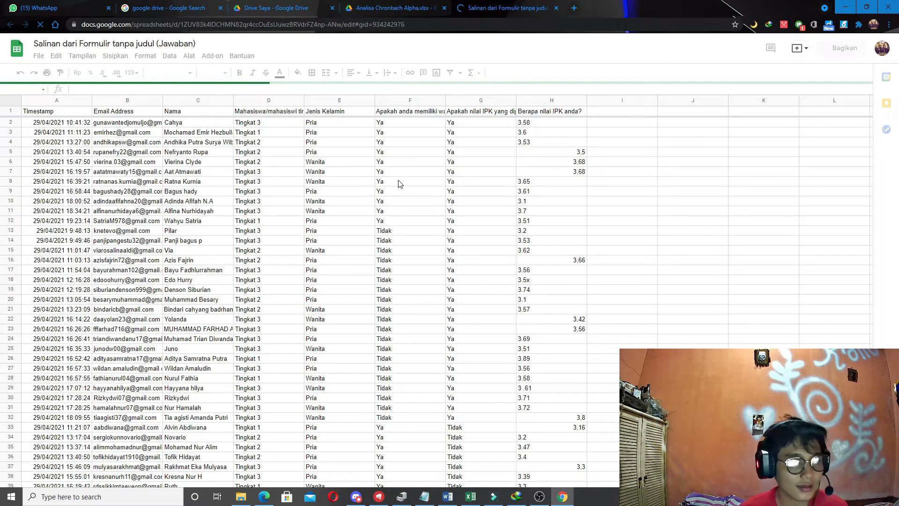
scroll(424, 196, down, 7)
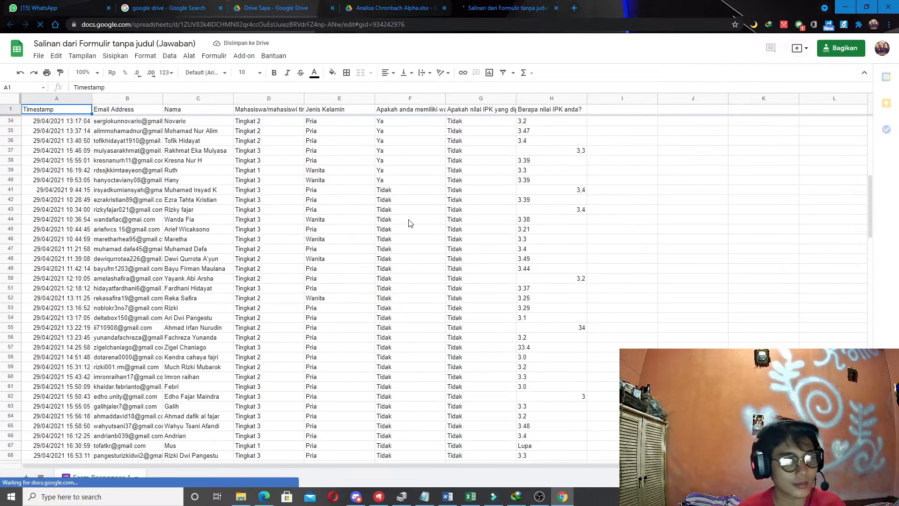
scroll(410, 223, up, 7)
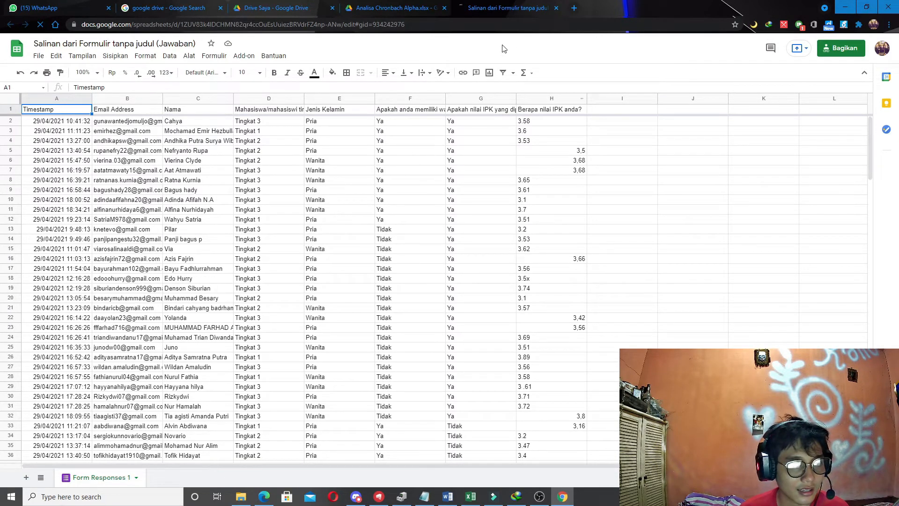
click(556, 8)
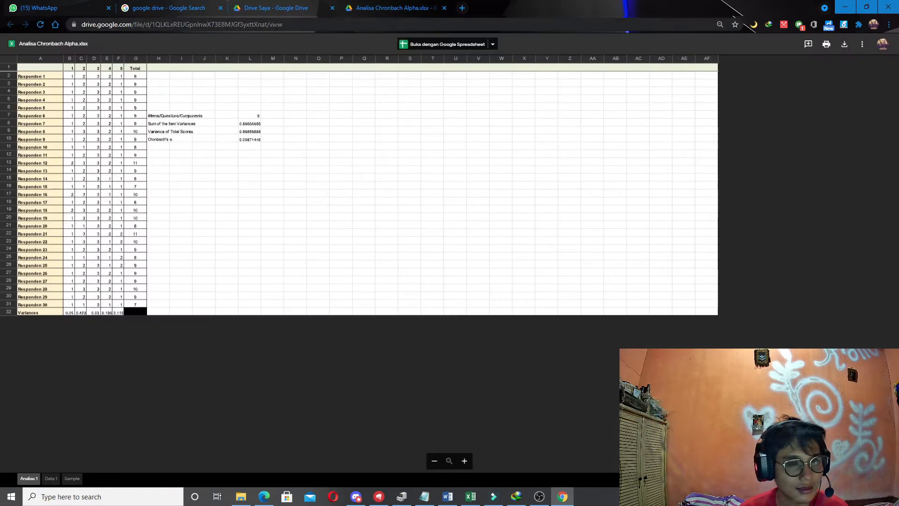
click(447, 496)
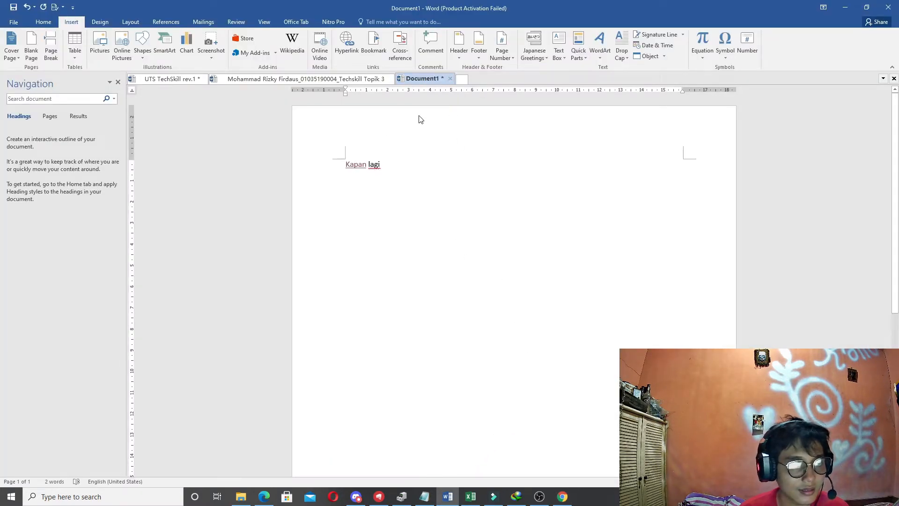
double_click(365, 165)
click(500, 254)
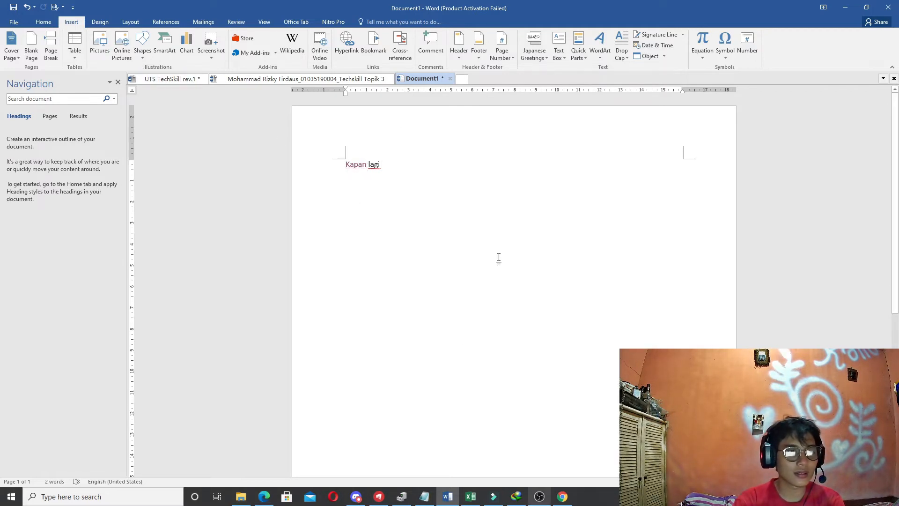
In "UTS TechSkill rev.1", go to DAFTAR LAMPIRAN and follow the "A.1 Teks Kuisioner" entry to LAMPIRAN A.
click(173, 78)
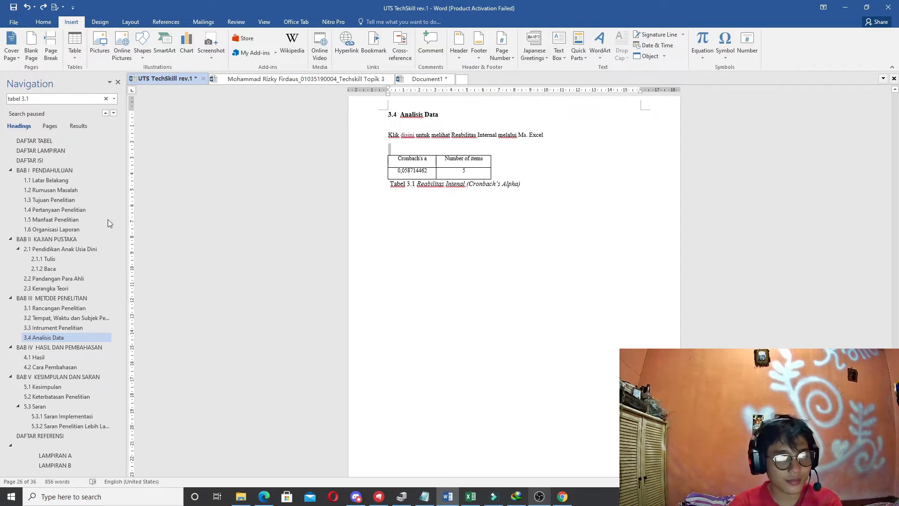
click(60, 151)
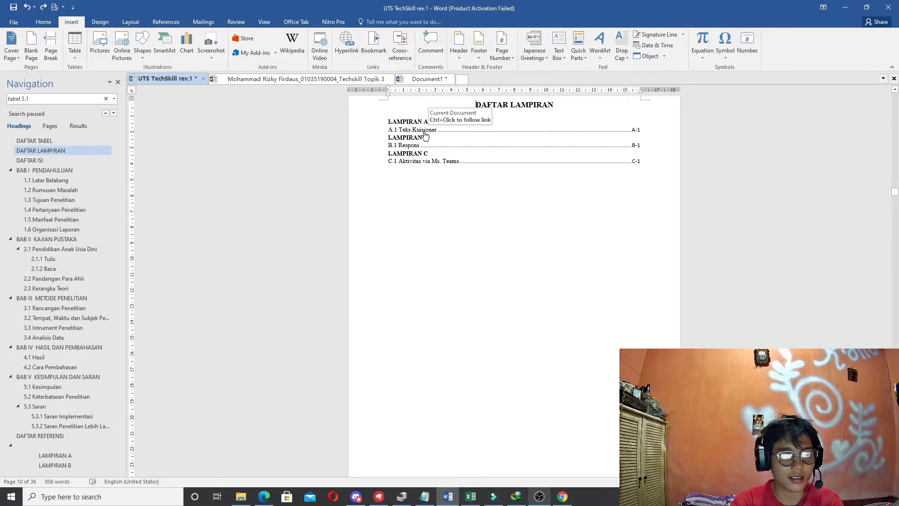
ctrl+click(424, 133)
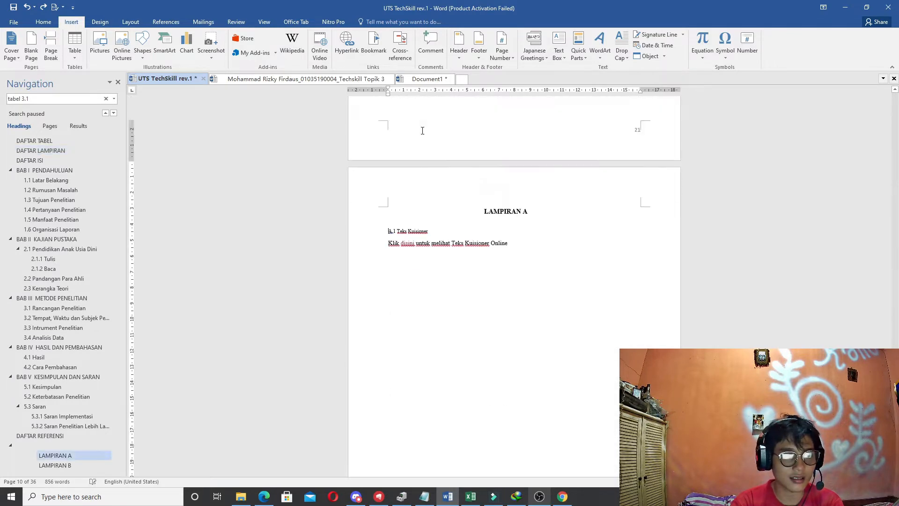
scroll(438, 223, down, 2)
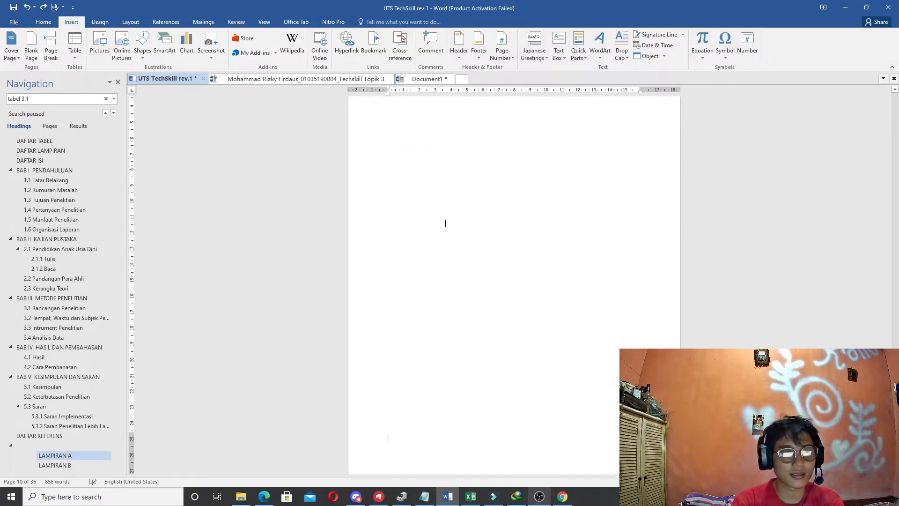
click(432, 141)
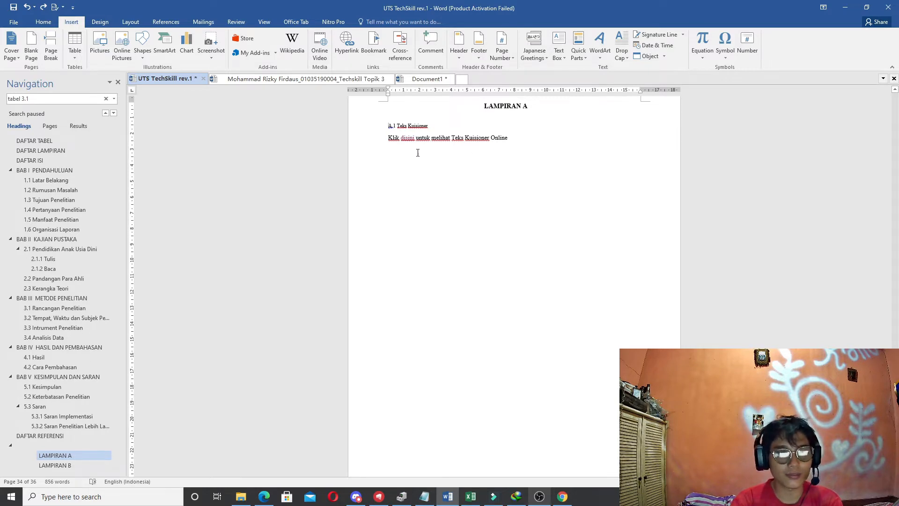
scroll(419, 151, down, 1)
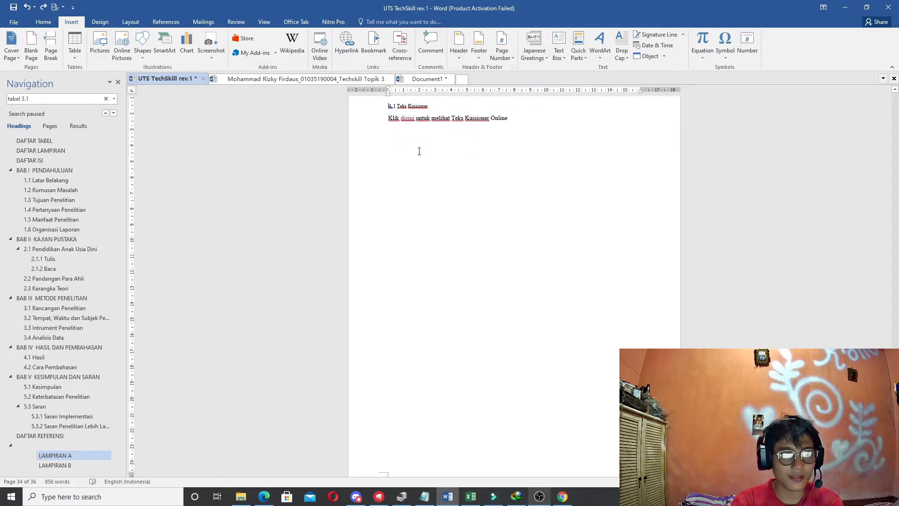
scroll(411, 121, up, 1)
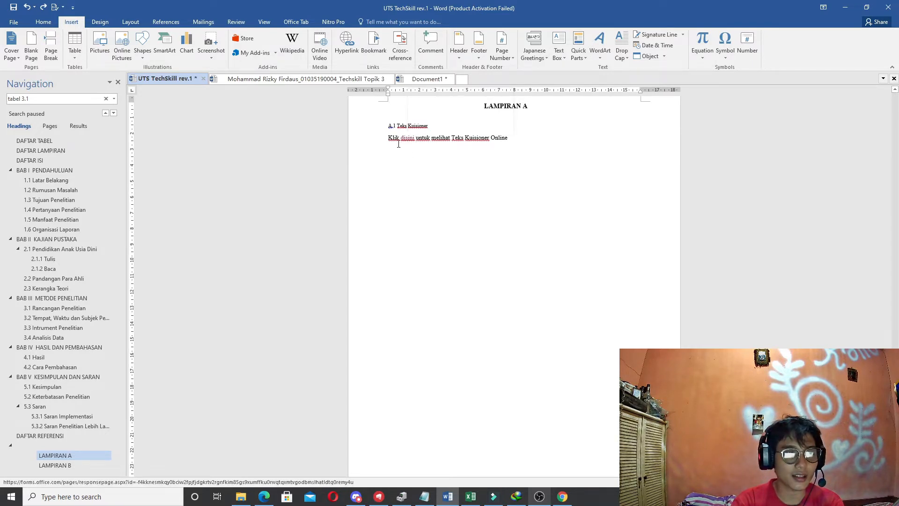
Follow the "disini" link under A.1 Teks Kuisioner to view the online survey form, and return to Word.
triple_click(407, 144)
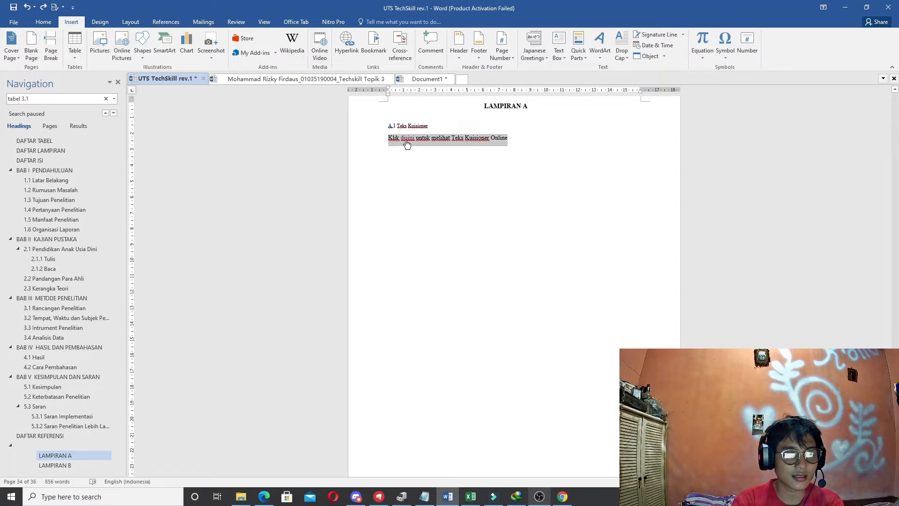
click(425, 177)
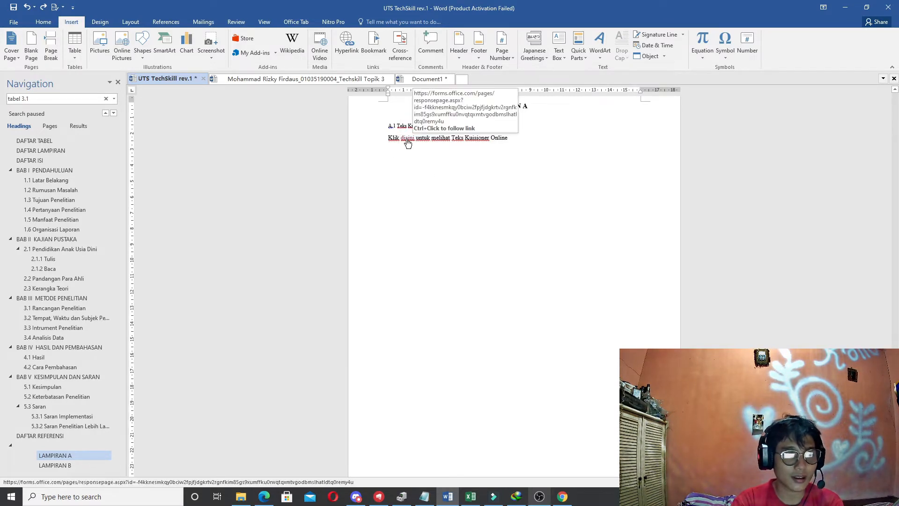
ctrl+click(406, 139)
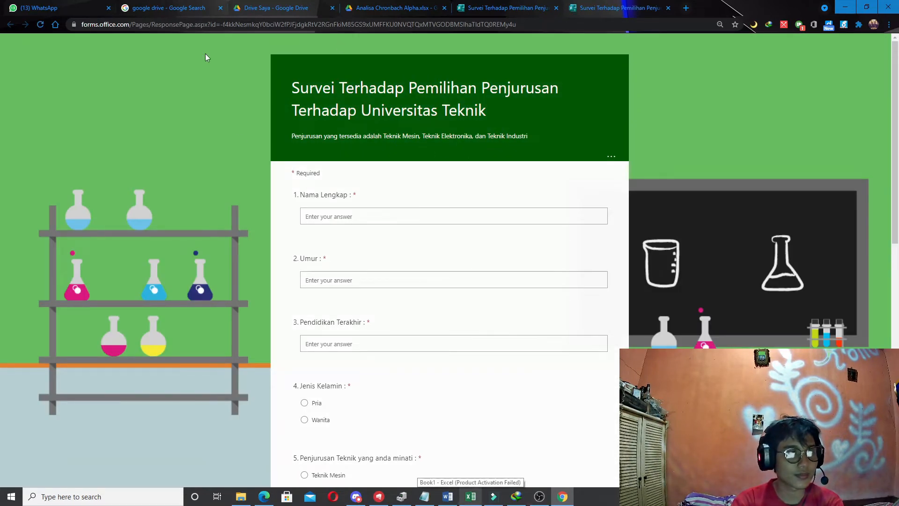
click(447, 496)
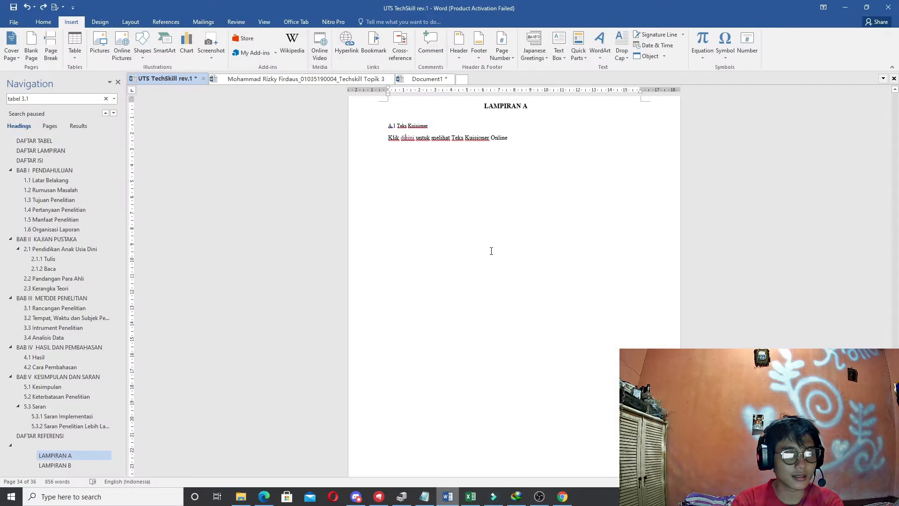
Follow the "disini" link under B.1 Respons in LAMPIRAN B to view the survey response spreadsheet, and return to Word.
scroll(411, 141, down, 8)
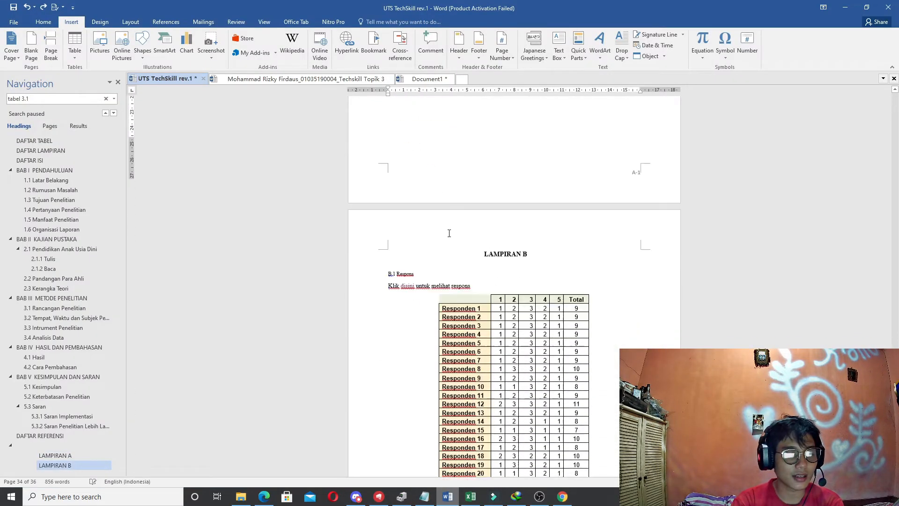
scroll(431, 234, down, 3)
scroll(423, 227, down, 1)
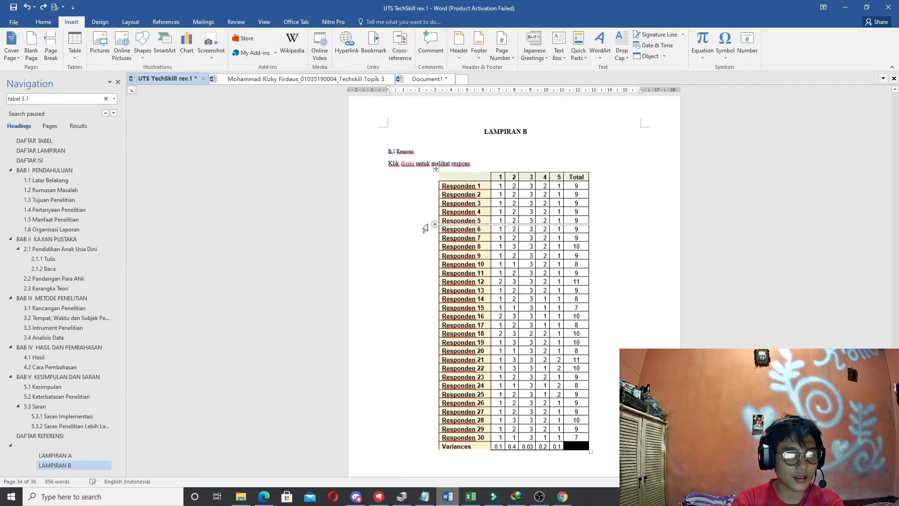
scroll(425, 229, down, 1)
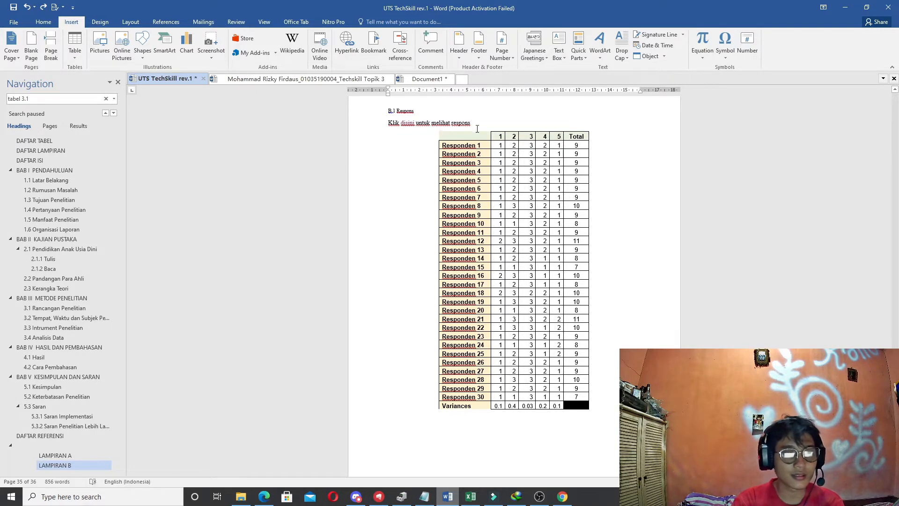
triple_click(411, 126)
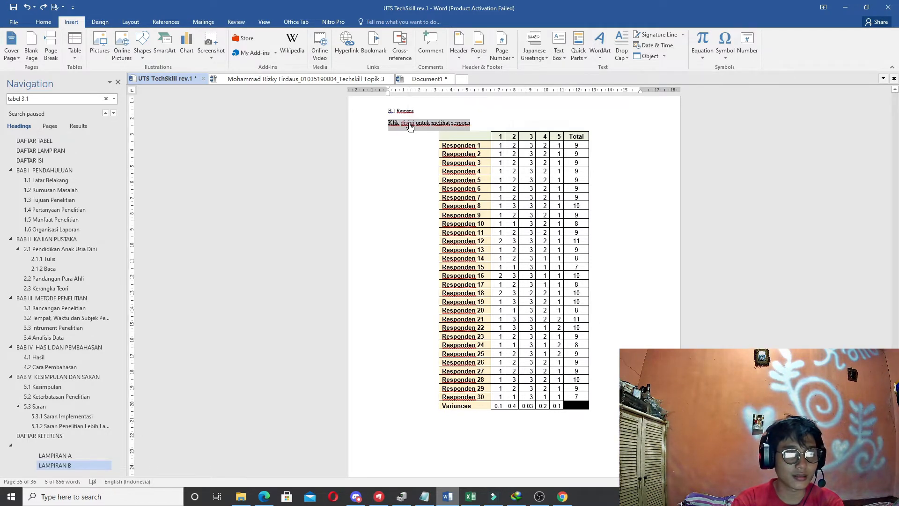
ctrl+click(409, 123)
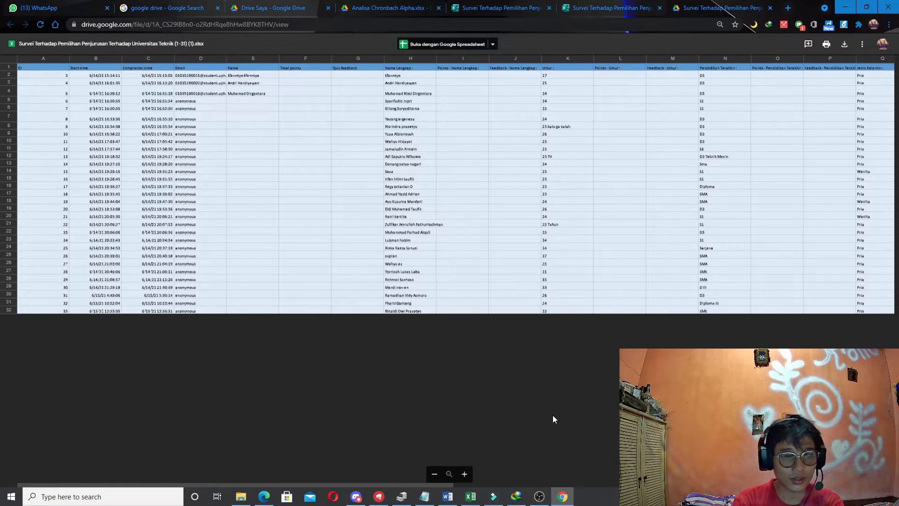
click(447, 496)
Start inserting a hyperlink on the word "untuk" in the LAMPIRAN A sentence about Teks Kuisioner Online.
scroll(567, 279, up, 5)
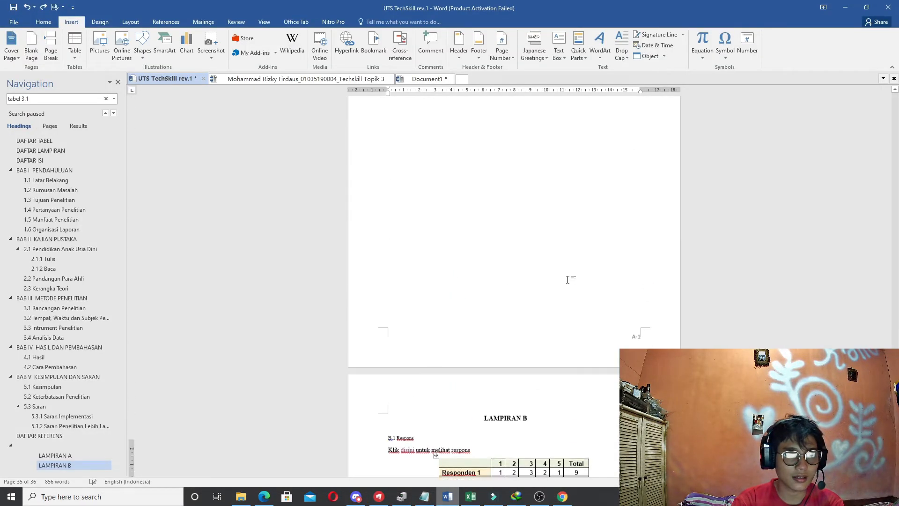
scroll(567, 280, up, 5)
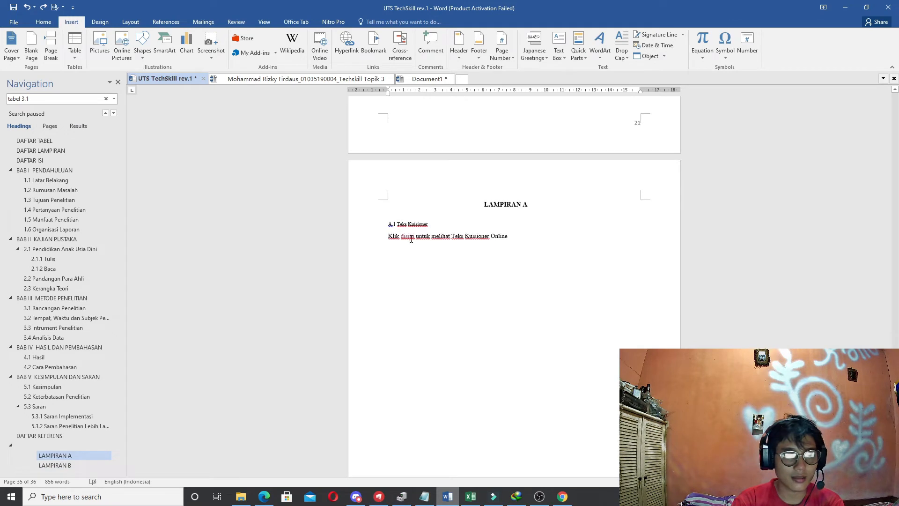
scroll(413, 247, down, 1)
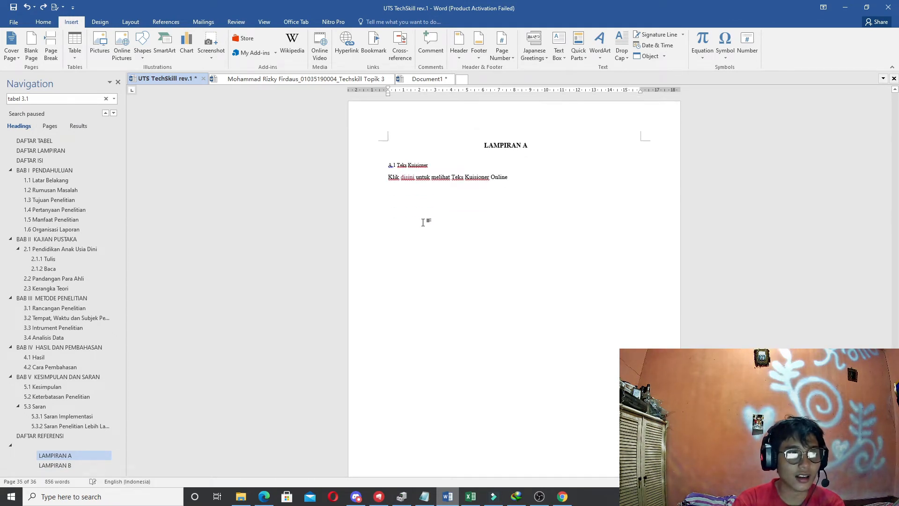
click(535, 179)
click(405, 189)
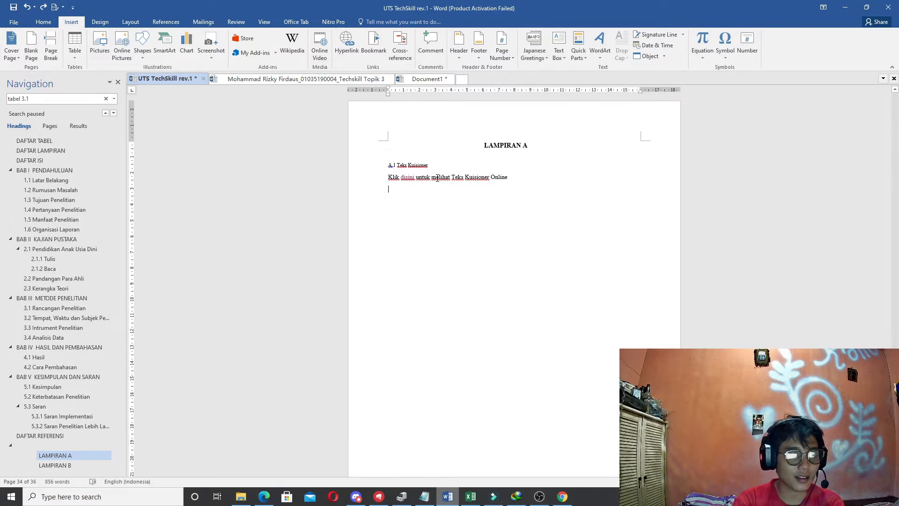
drag(416, 177, 431, 178)
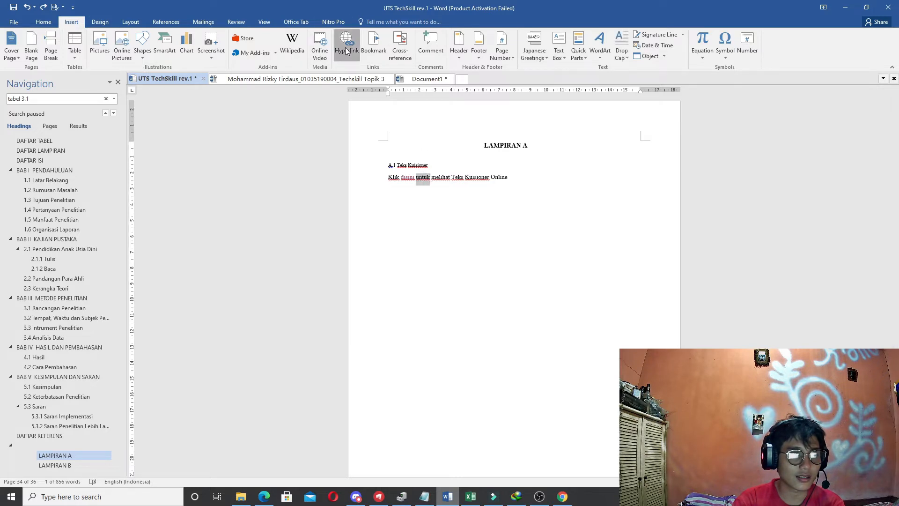
click(346, 44)
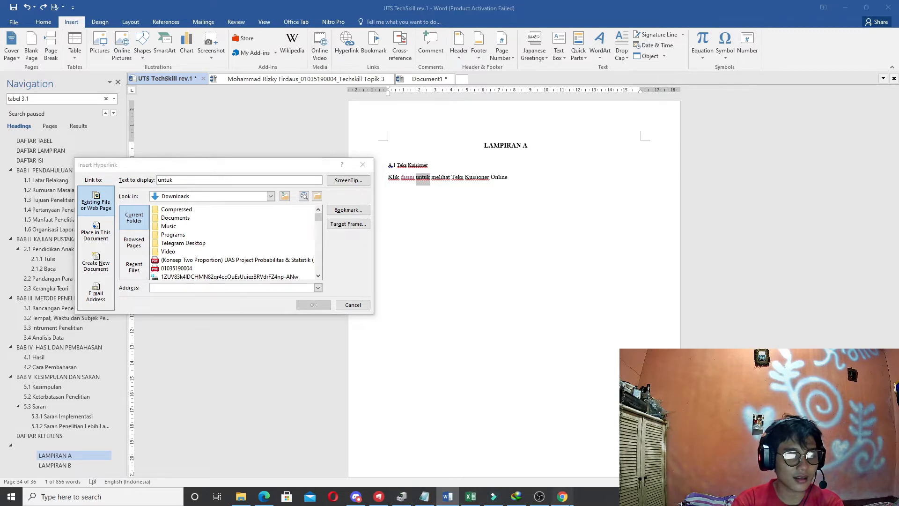
Copy the survey form's web address from Chrome and apply it in Word as the hyperlink address for "untuk".
click(563, 496)
click(487, 7)
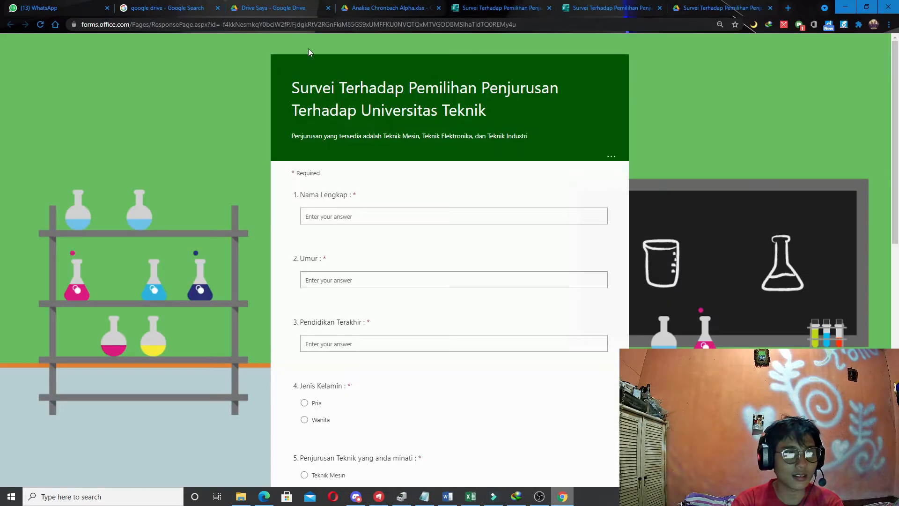
click(335, 25)
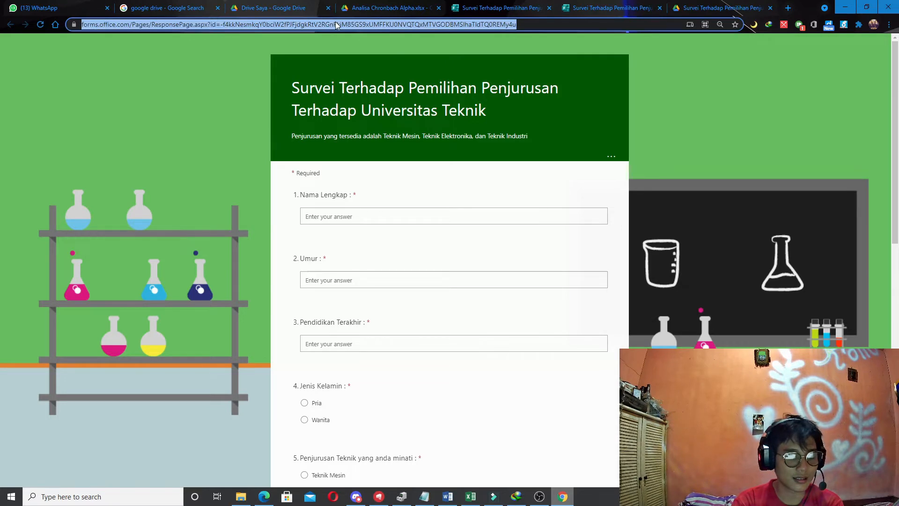
click(447, 497)
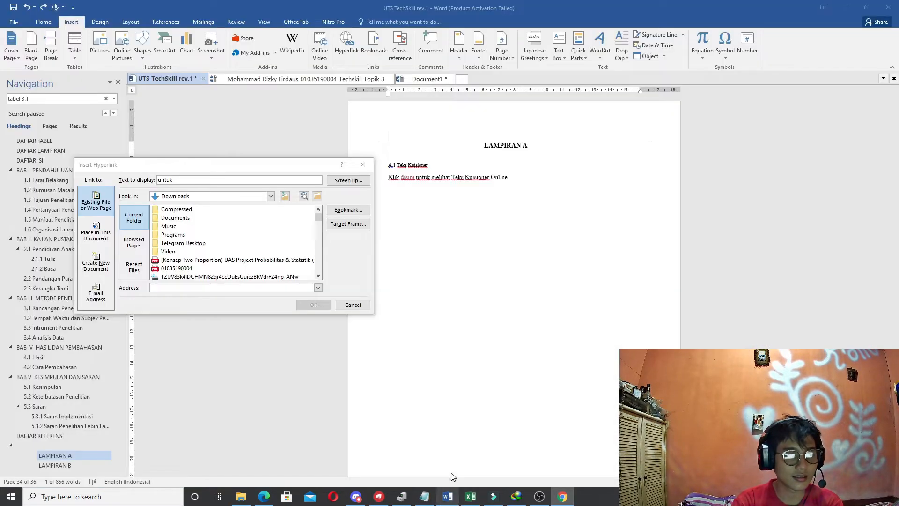
click(197, 291)
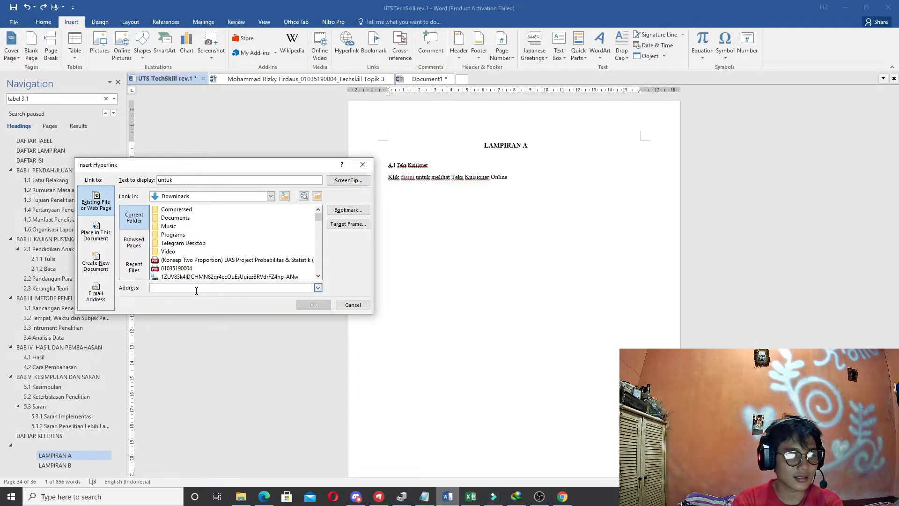
key(ctrl+v)
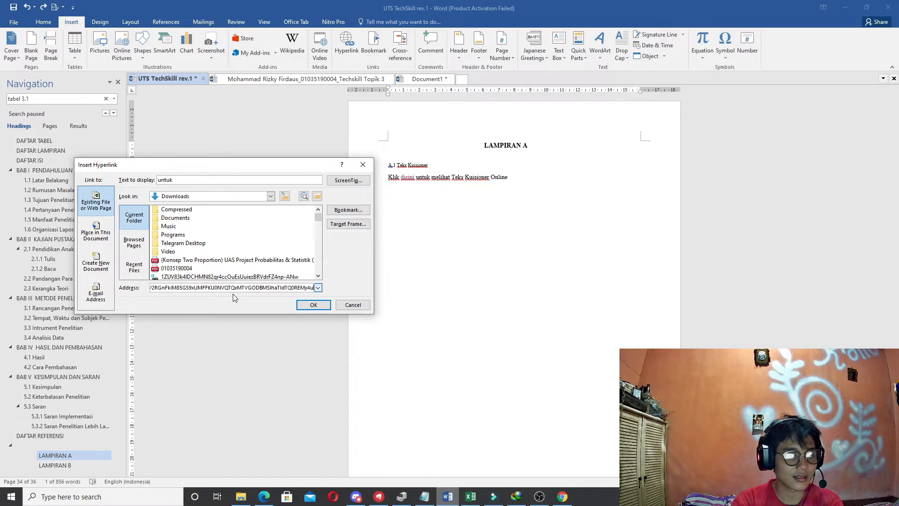
click(317, 308)
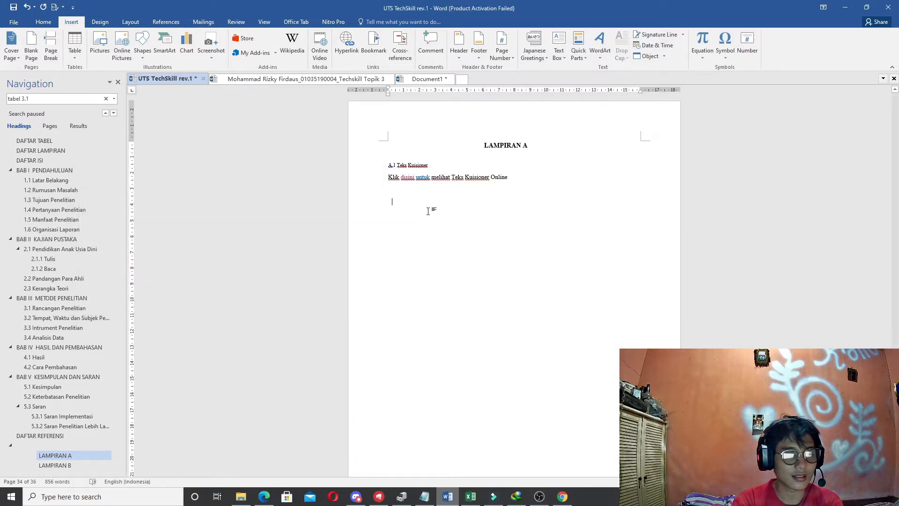
Follow the "untuk" link under A.1 Teks Kuisioner to view the online survey form, and return to Word.
ctrl+click(423, 180)
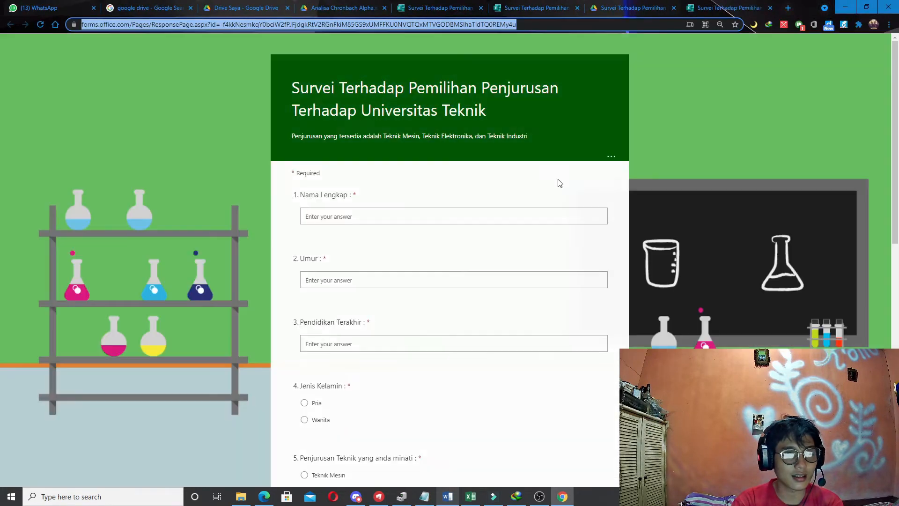
click(771, 8)
click(447, 496)
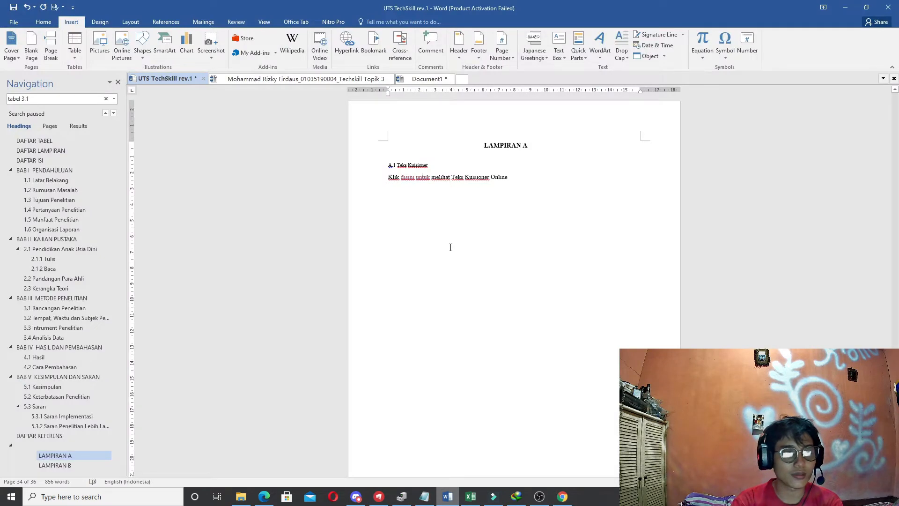
scroll(451, 247, down, 15)
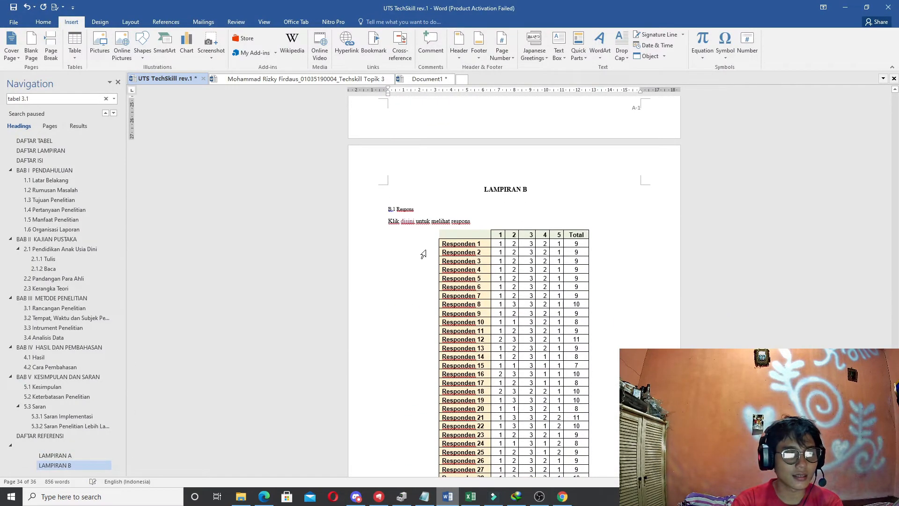
scroll(421, 240, down, 3)
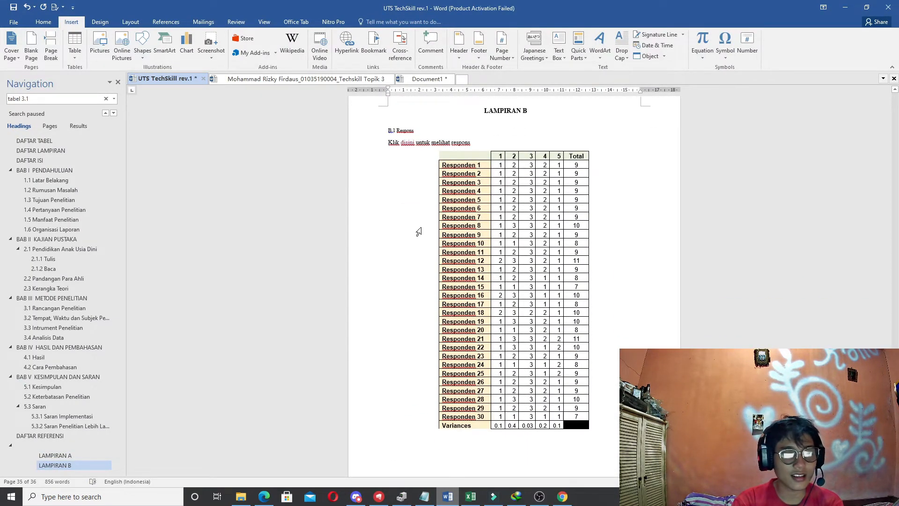
double_click(422, 143)
click(347, 50)
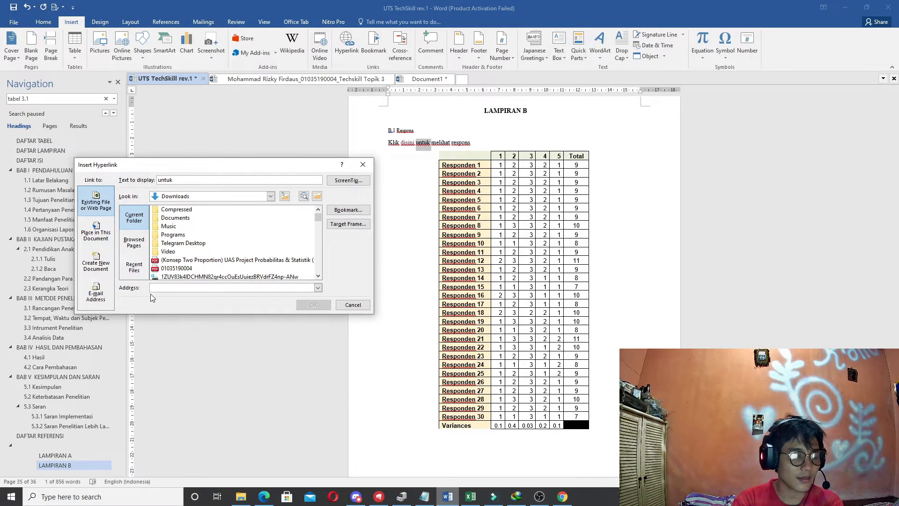
click(363, 164)
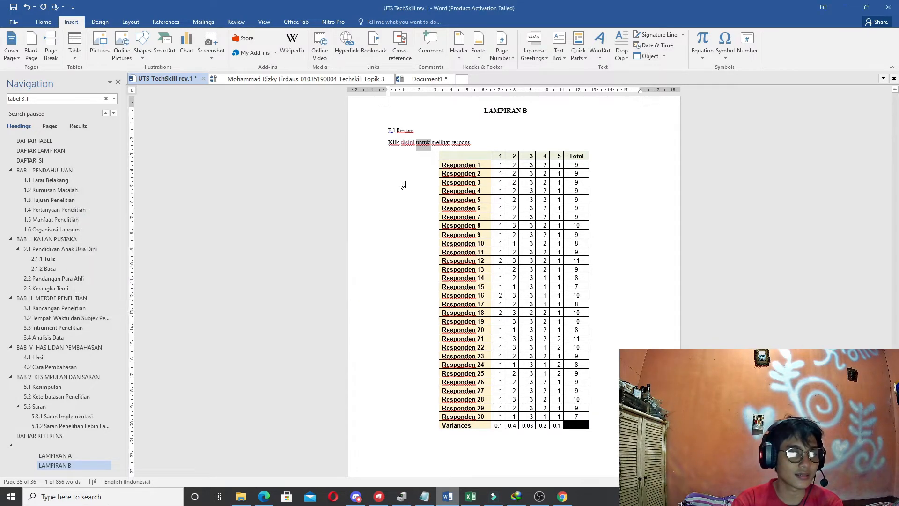
click(405, 183)
scroll(420, 250, up, 8)
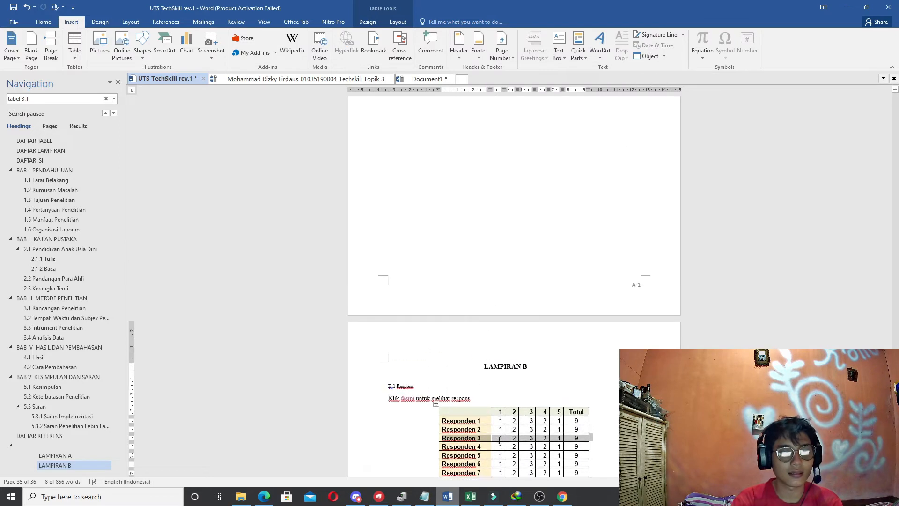
scroll(495, 471, up, 8)
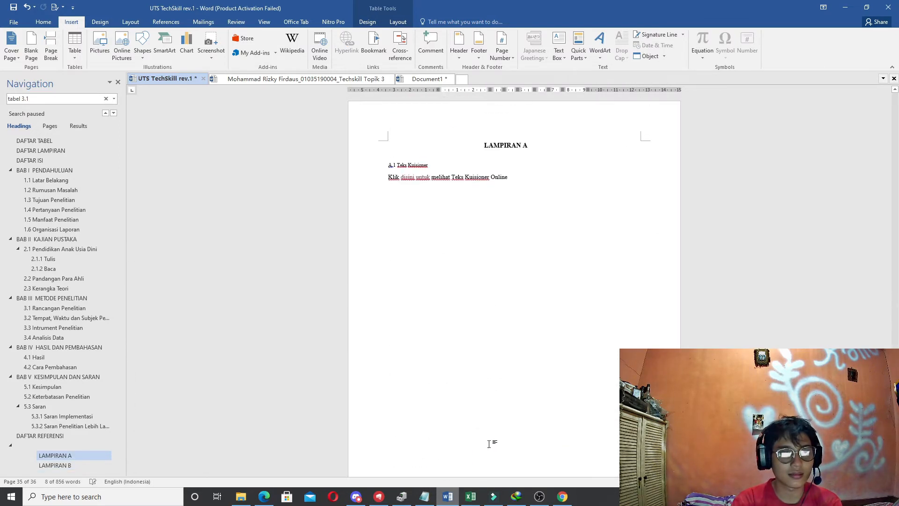
click(548, 235)
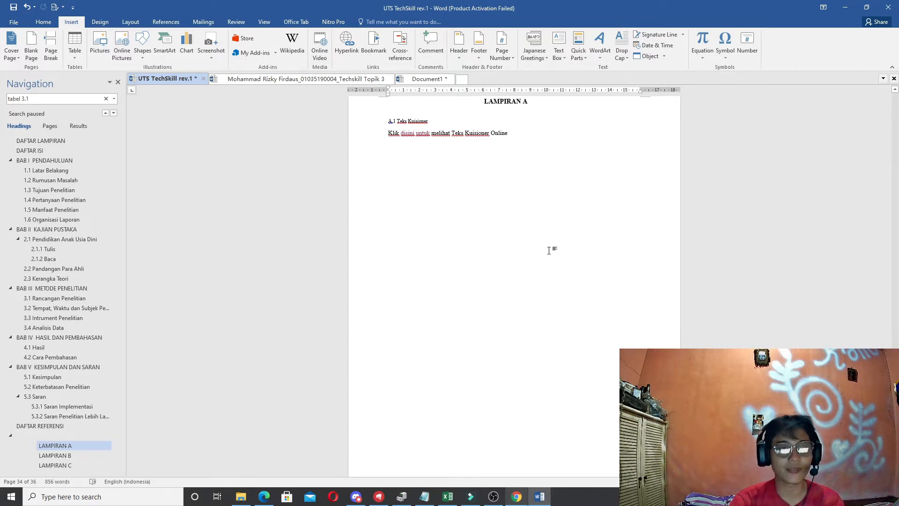
Look through the appendix pages from LAMPIRAN A and the LAMPIRAN B response table to the picture in LAMPIRAN C.
scroll(545, 239, down, 3)
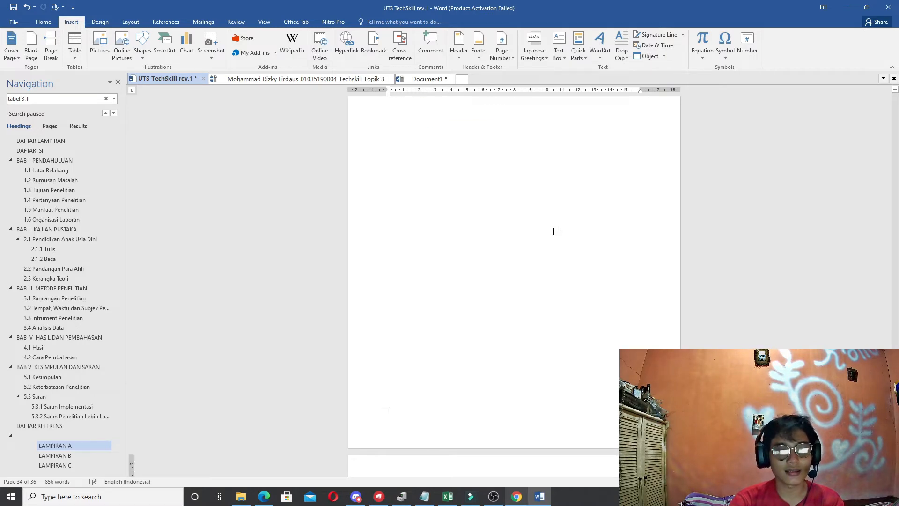
scroll(548, 233, up, 3)
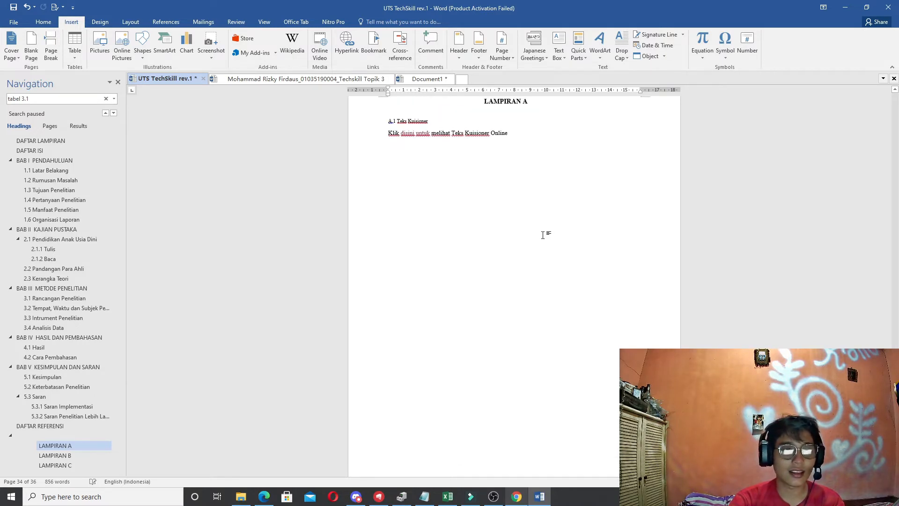
scroll(542, 234, down, 3)
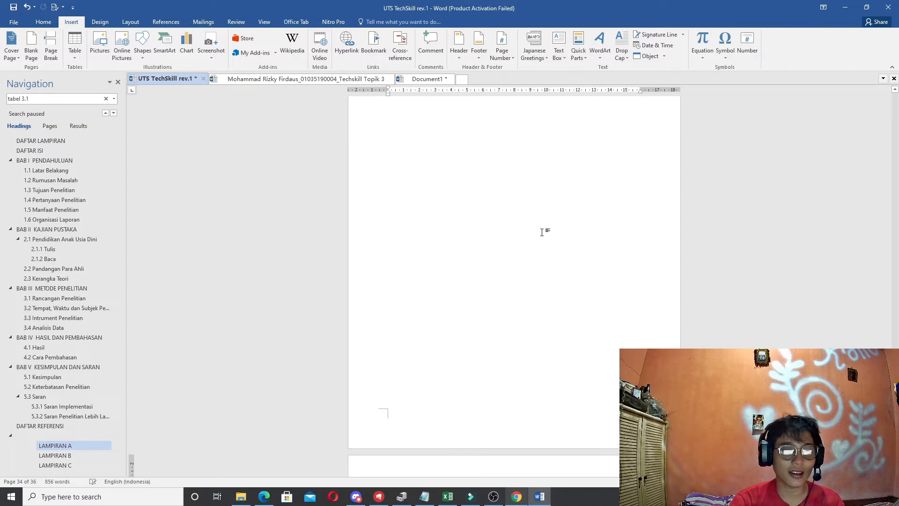
scroll(542, 231, down, 6)
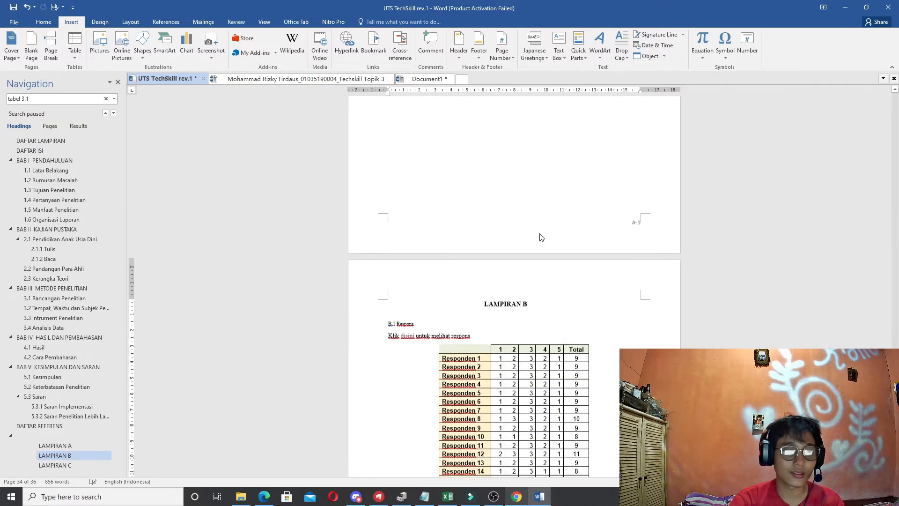
scroll(540, 233, down, 8)
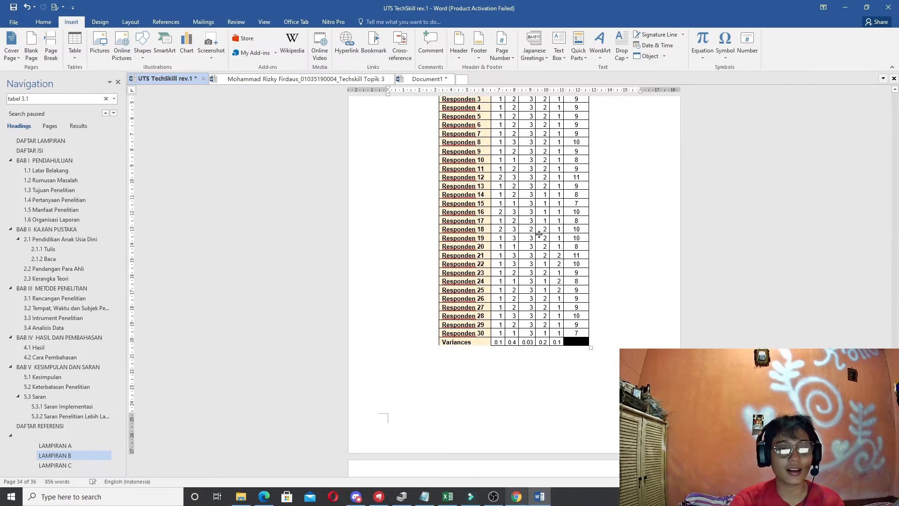
scroll(541, 235, down, 9)
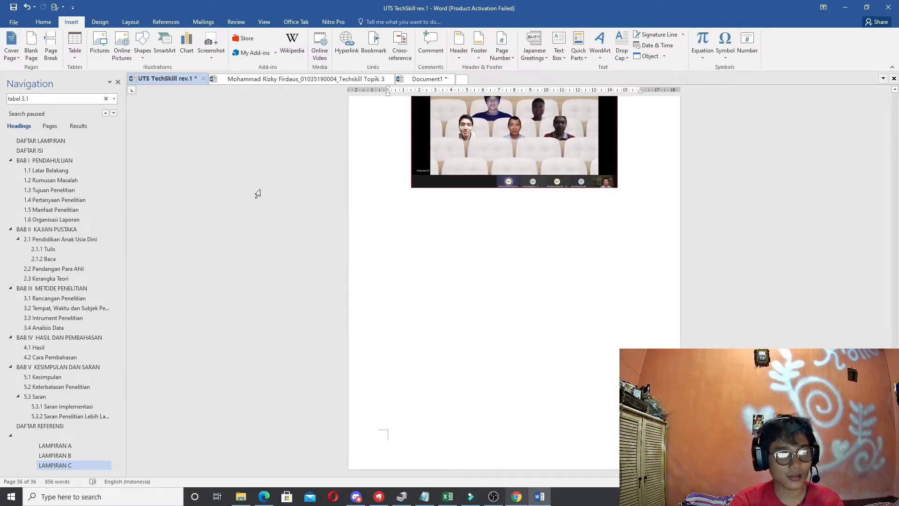
Go to the DAFTAR LAMPIRAN page and follow its B.1 Respons entry to view the response table in LAMPIRAN B.
click(33, 142)
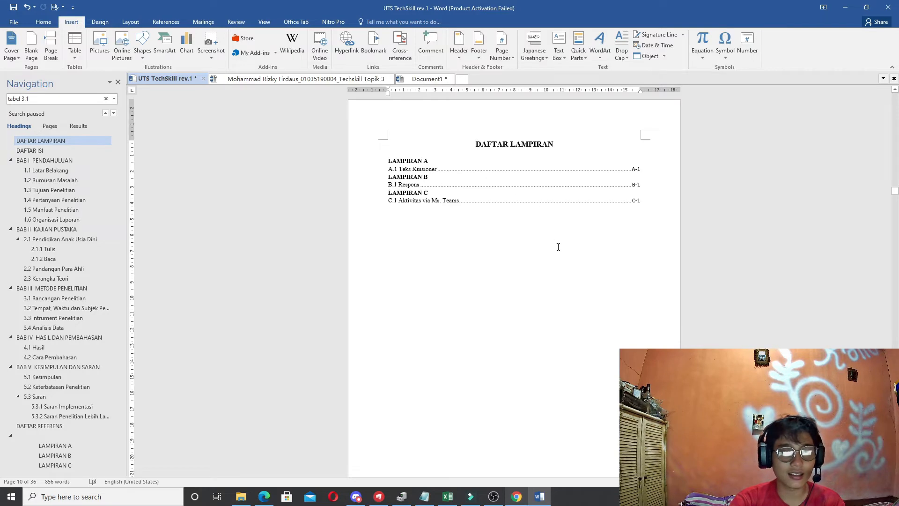
triple_click(401, 187)
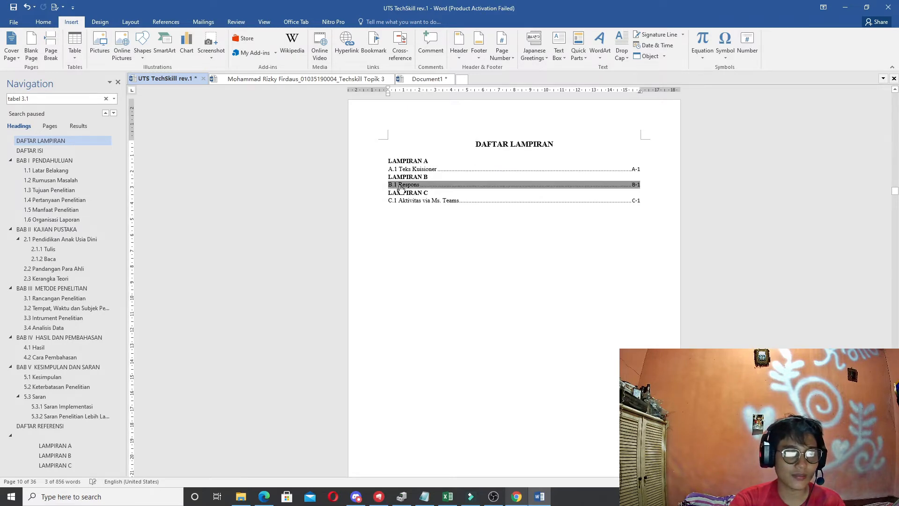
ctrl+click(403, 187)
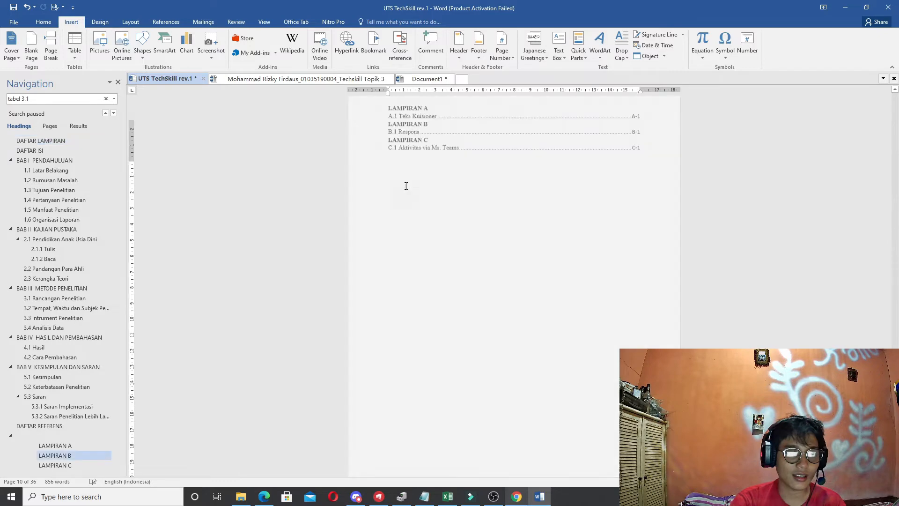
scroll(526, 206, down, 2)
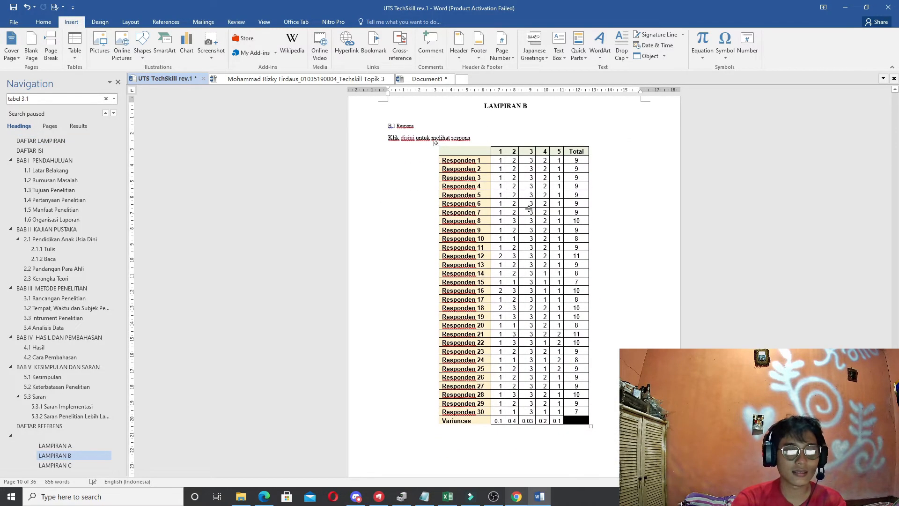
scroll(530, 210, down, 3)
scroll(543, 179, up, 4)
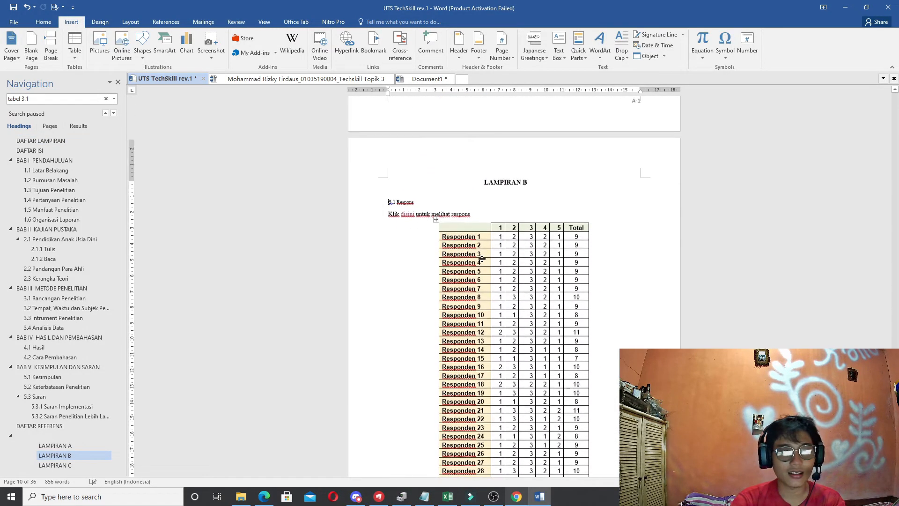
scroll(544, 179, up, 1)
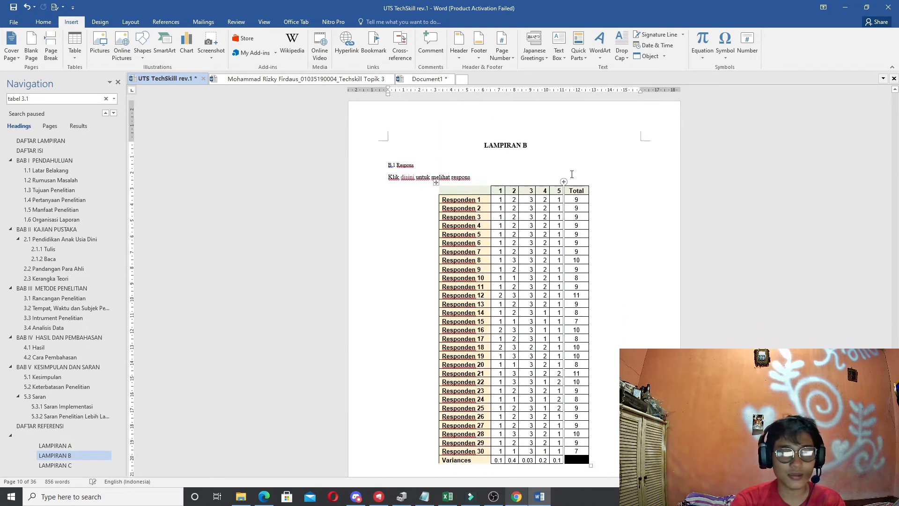
scroll(568, 176, down, 2)
scroll(577, 214, up, 3)
scroll(578, 213, down, 1)
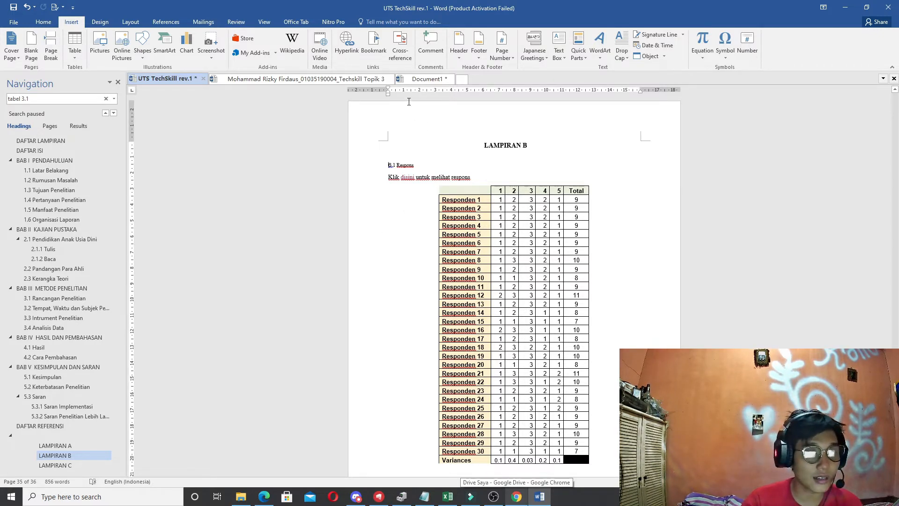
In Document1, start defining a new multilevel list with level 1 formatted as "LAMPIRAN A" in the A, B, C number style.
click(414, 78)
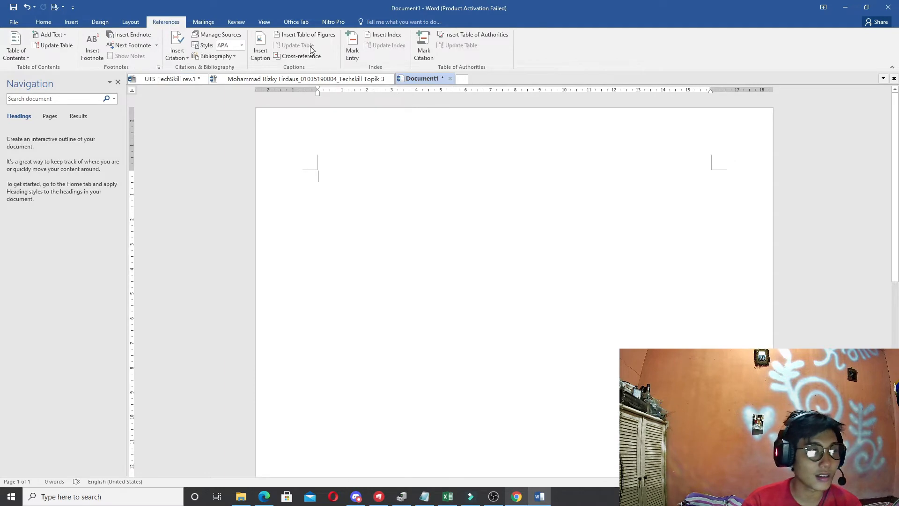
click(49, 23)
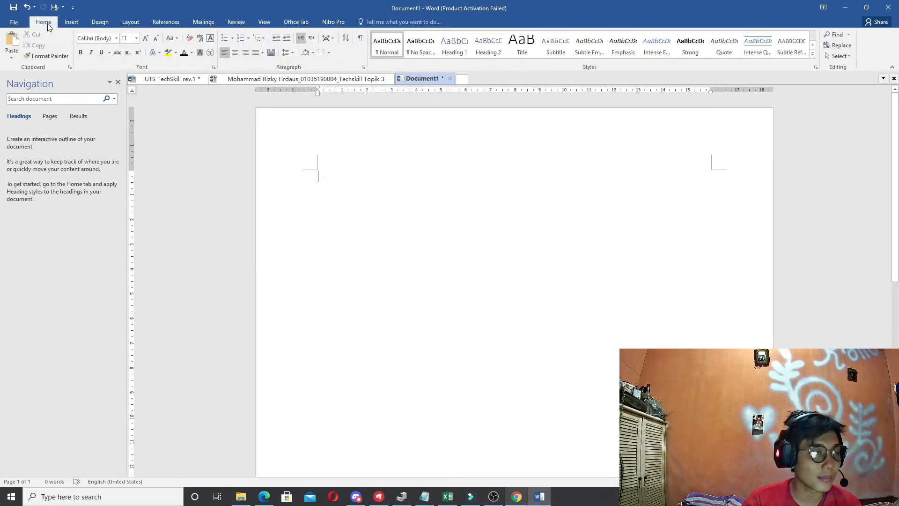
click(262, 40)
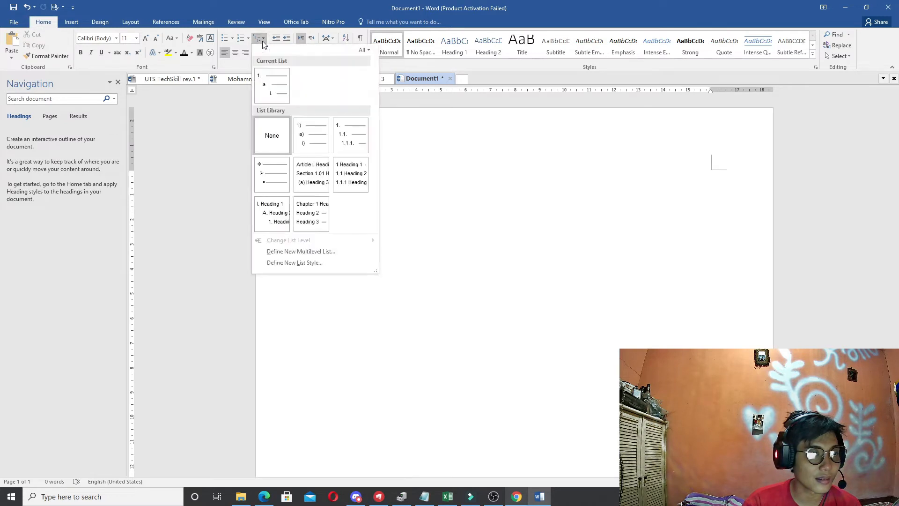
click(317, 255)
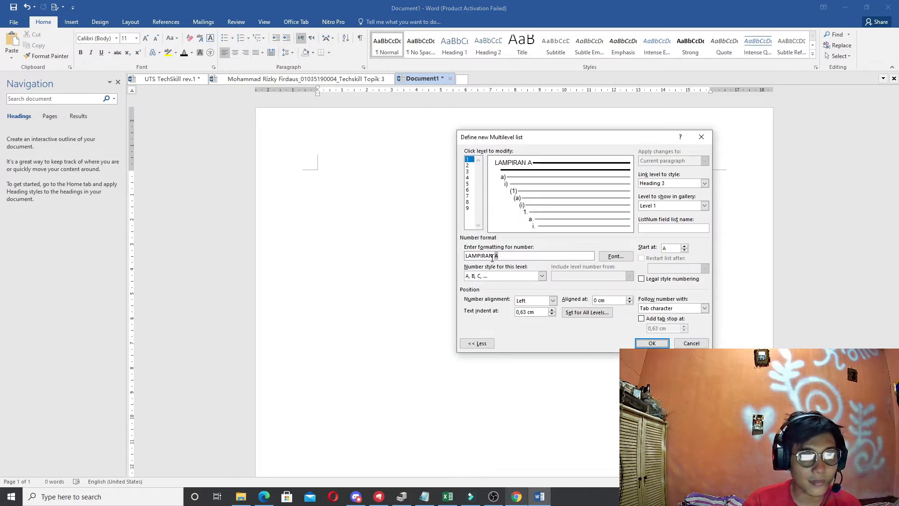
click(491, 280)
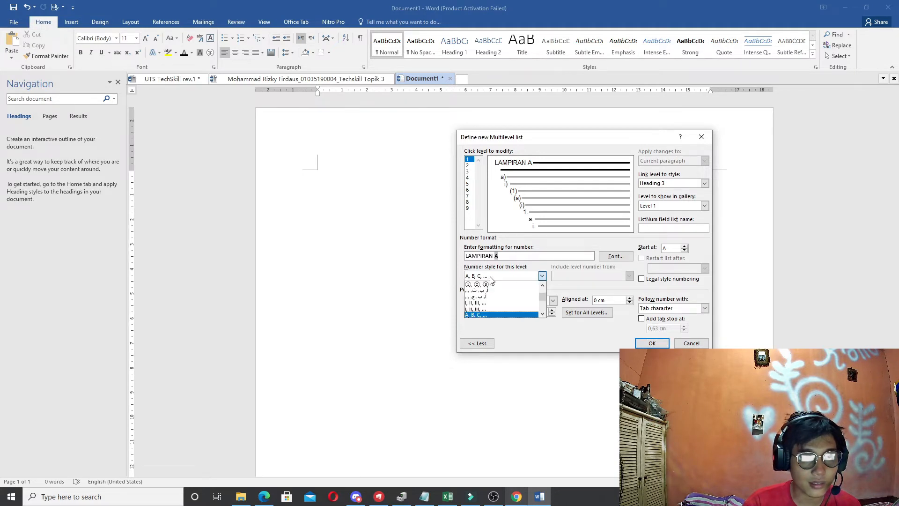
scroll(498, 293, down, 3)
scroll(498, 294, up, 5)
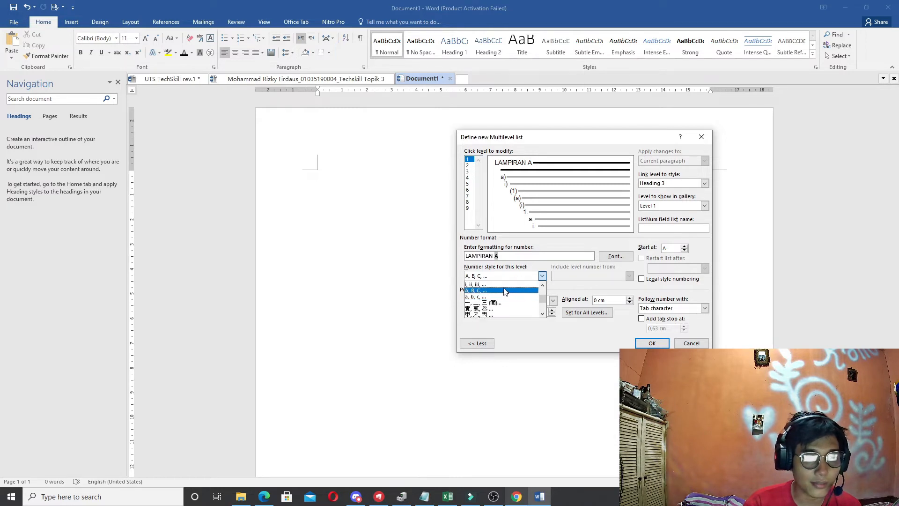
click(516, 277)
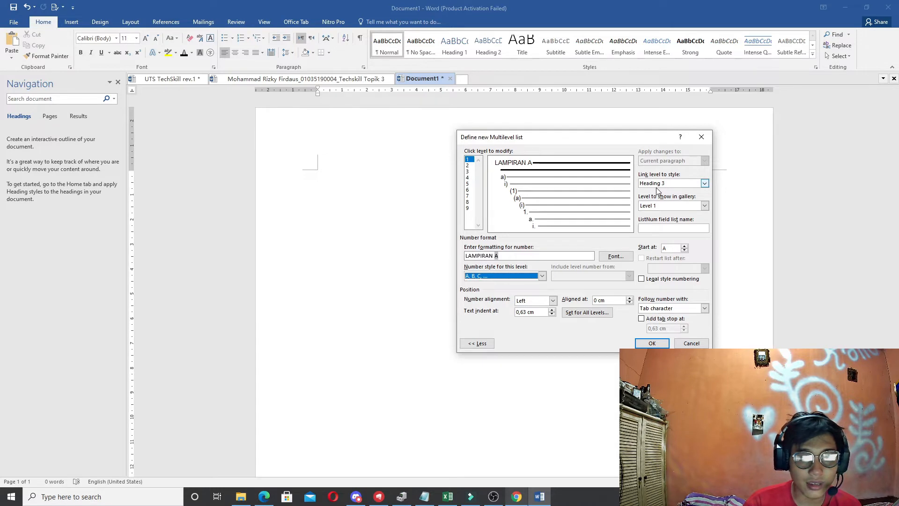
Link level 1 of the new multilevel list to the Heading 3 style.
click(705, 185)
click(704, 184)
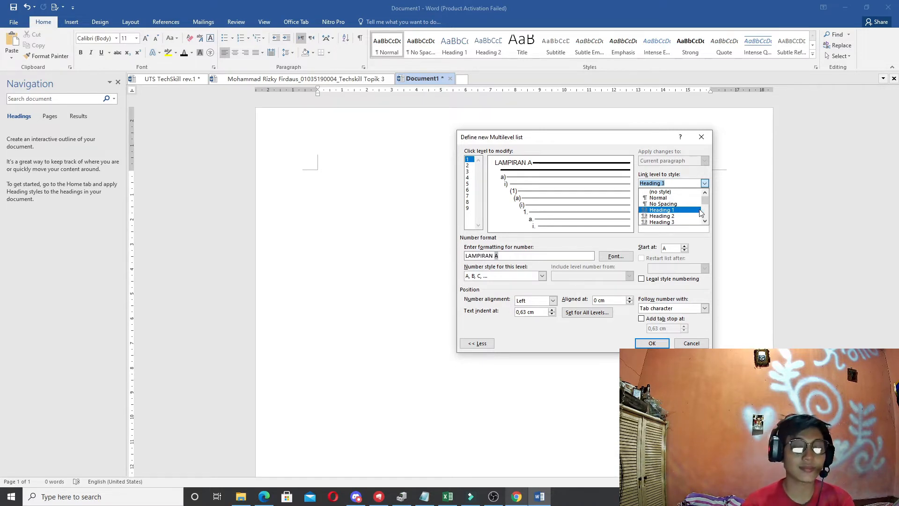
click(701, 184)
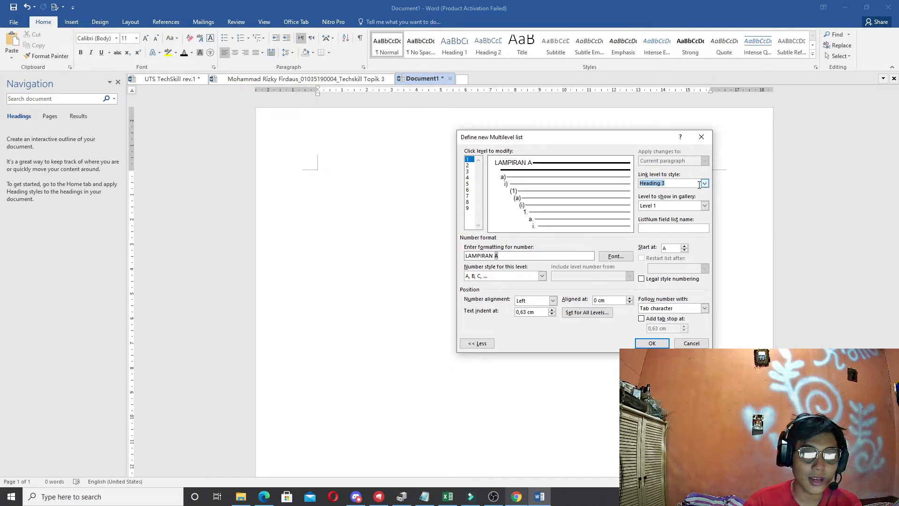
click(705, 186)
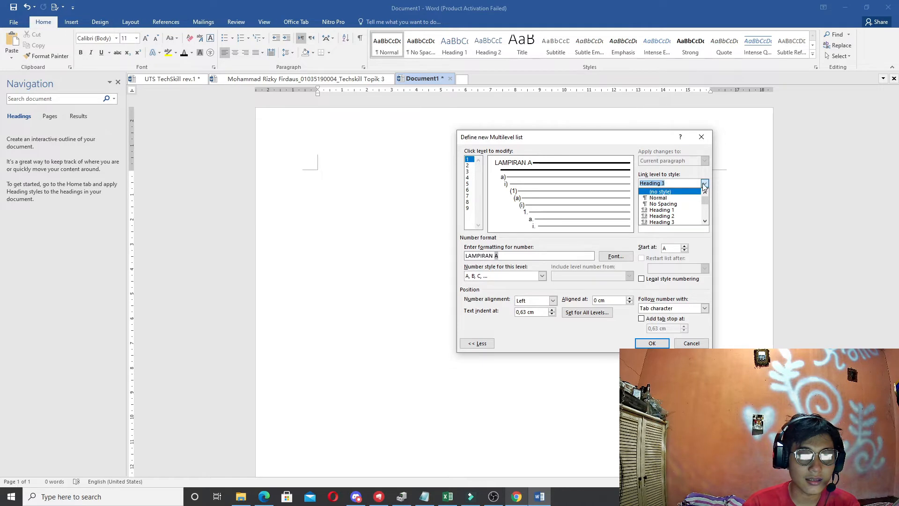
scroll(670, 201, down, 1)
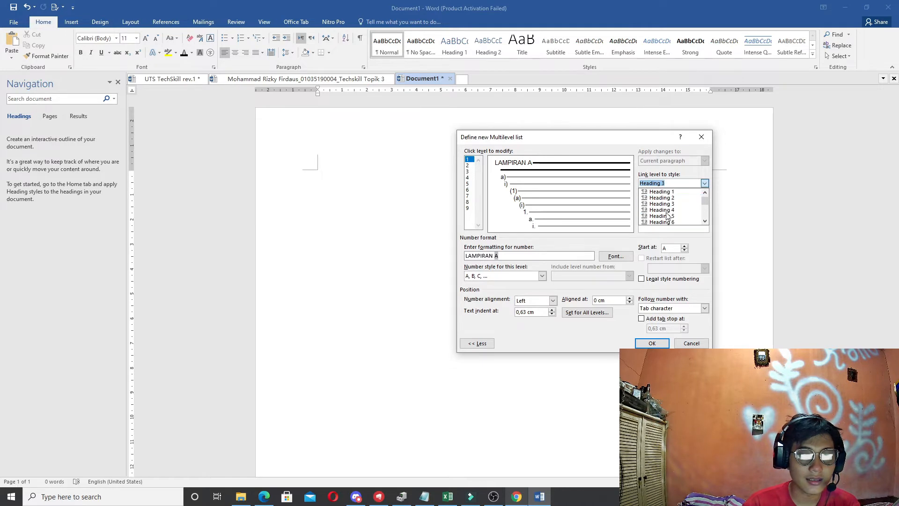
scroll(673, 212, up, 1)
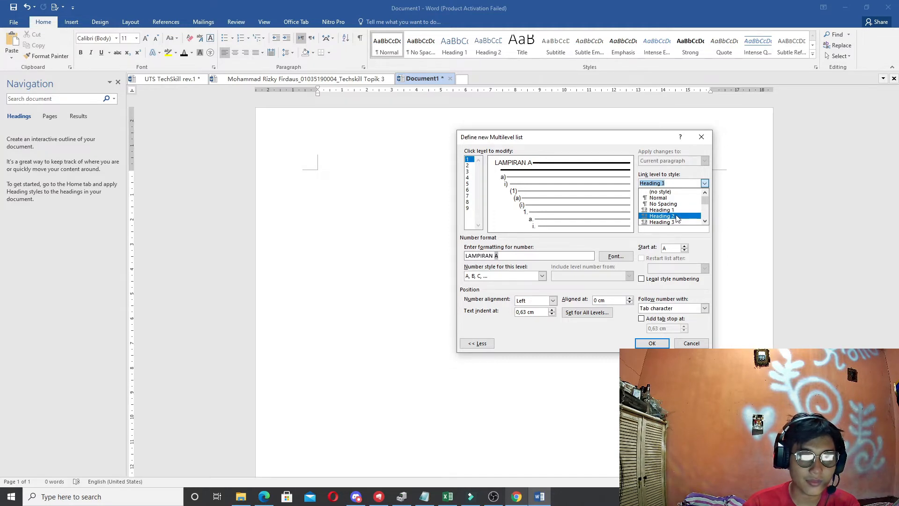
click(670, 222)
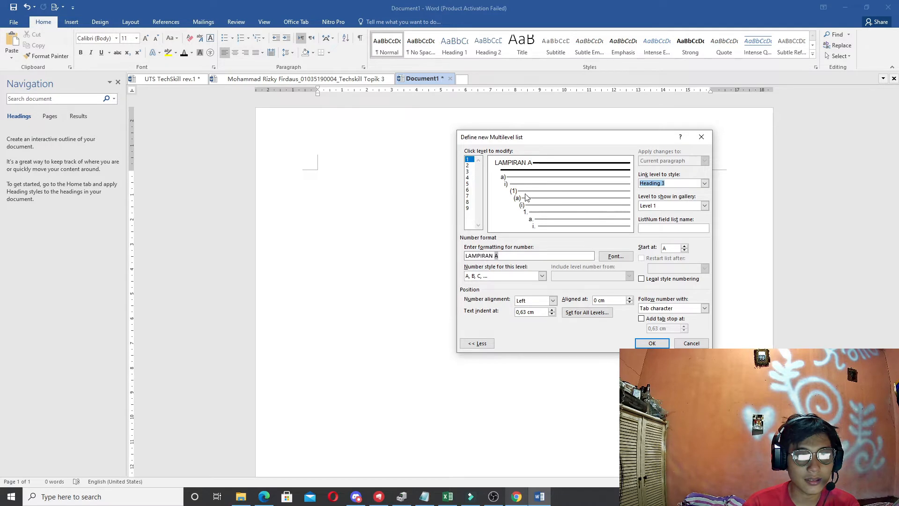
Apply the newly defined multilevel list and centre the LAMPIRAN A heading on the page.
click(650, 344)
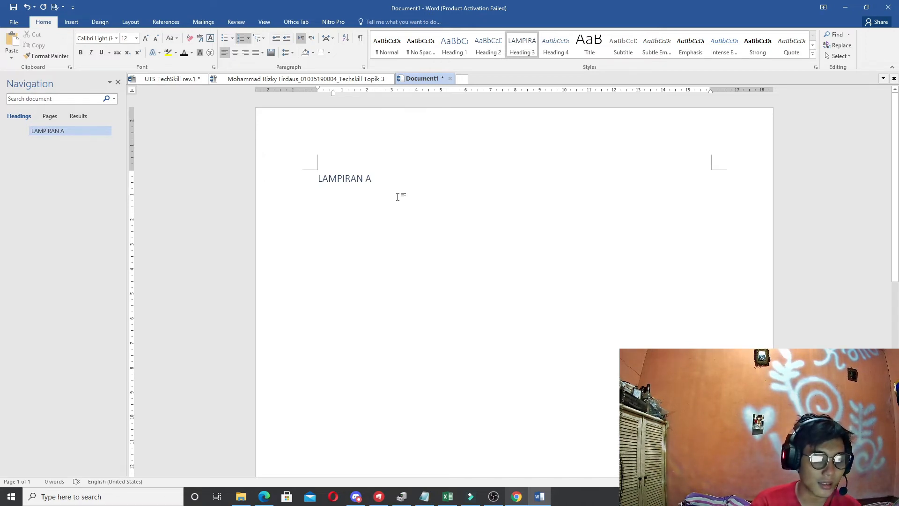
click(235, 53)
click(246, 53)
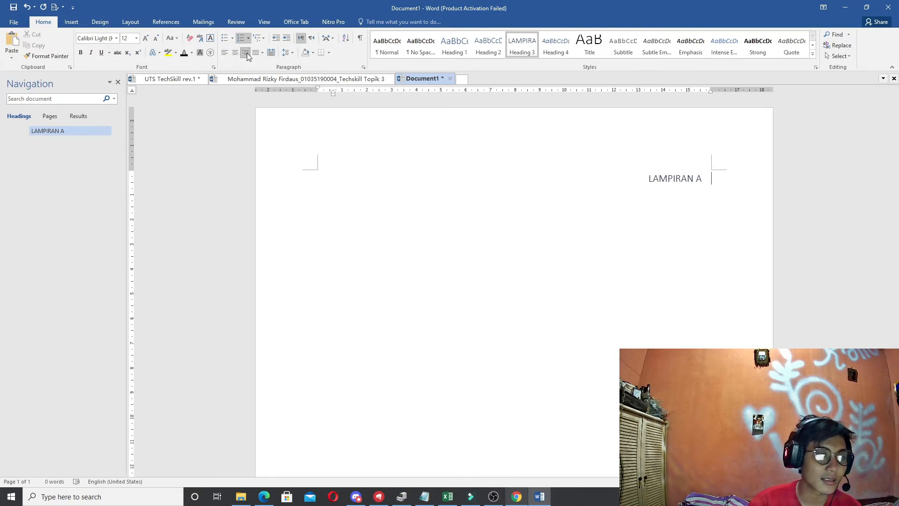
click(255, 55)
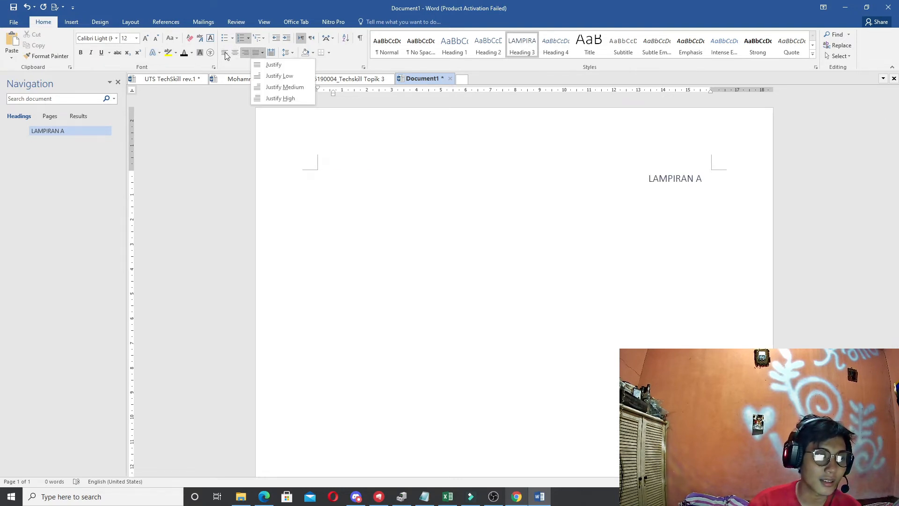
click(254, 53)
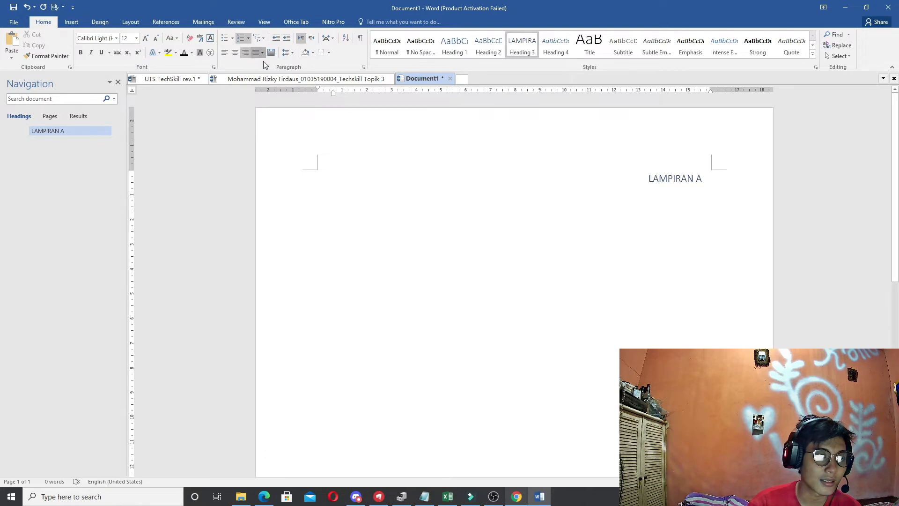
click(262, 53)
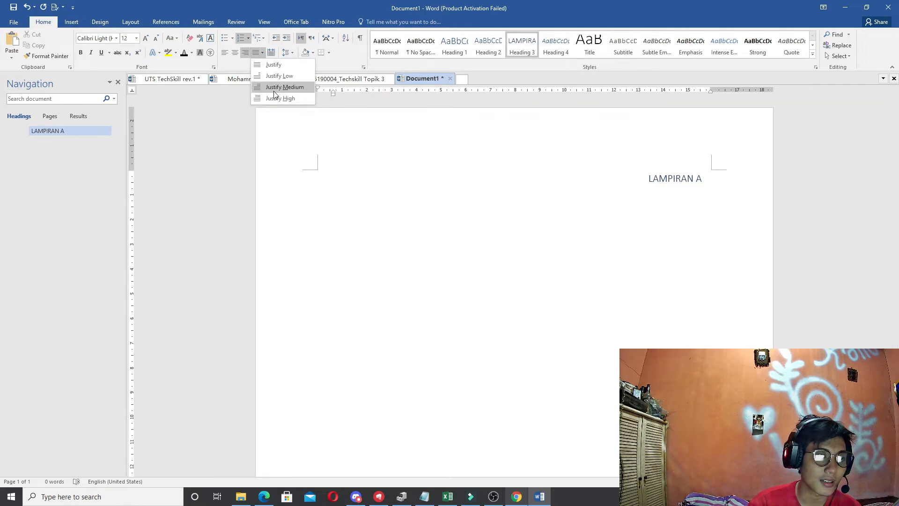
click(246, 55)
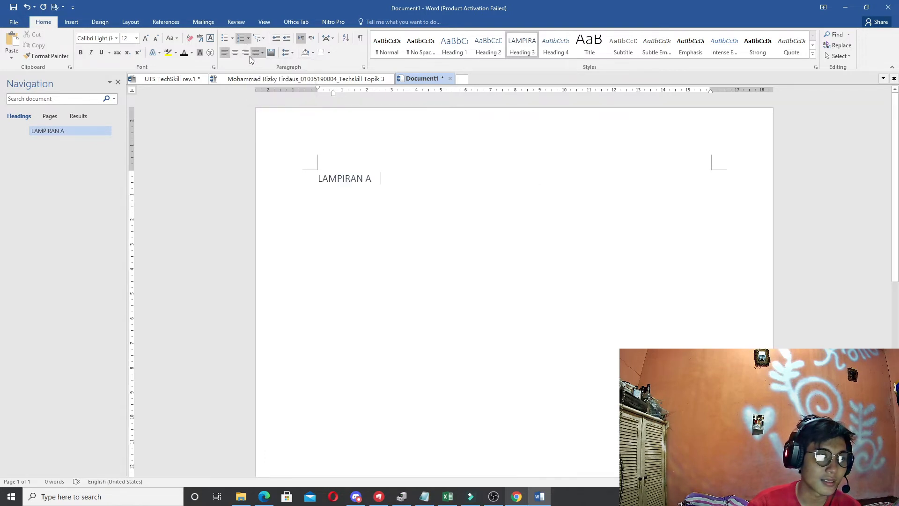
click(235, 55)
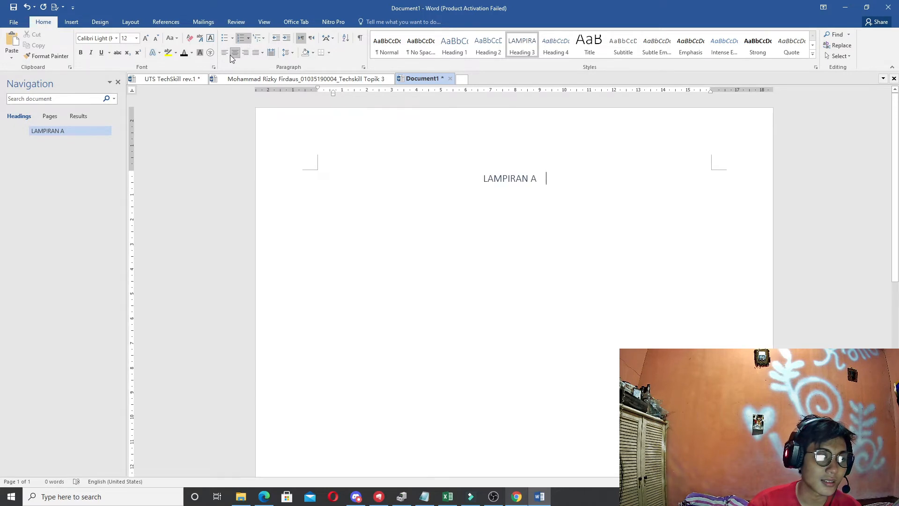
Start a caption on the line below the LAMPIRAN A heading, using the Lampiran A label.
double_click(400, 198)
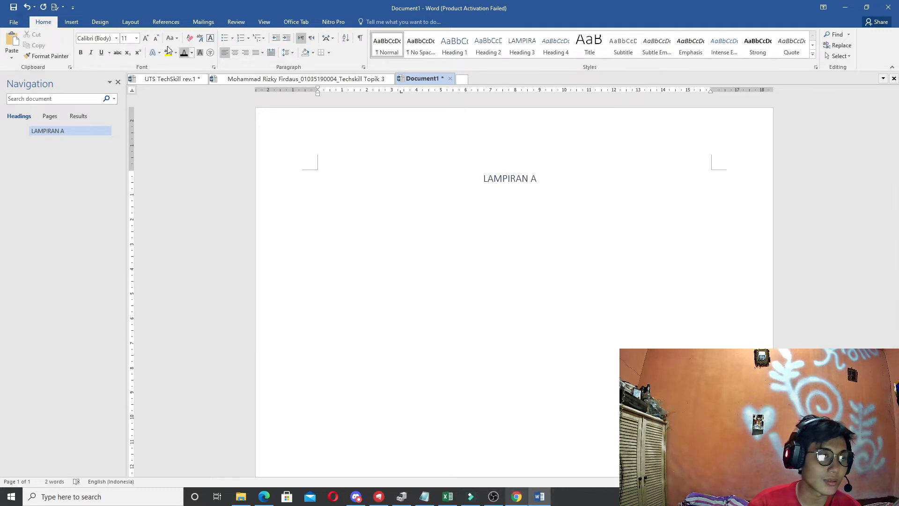
click(70, 22)
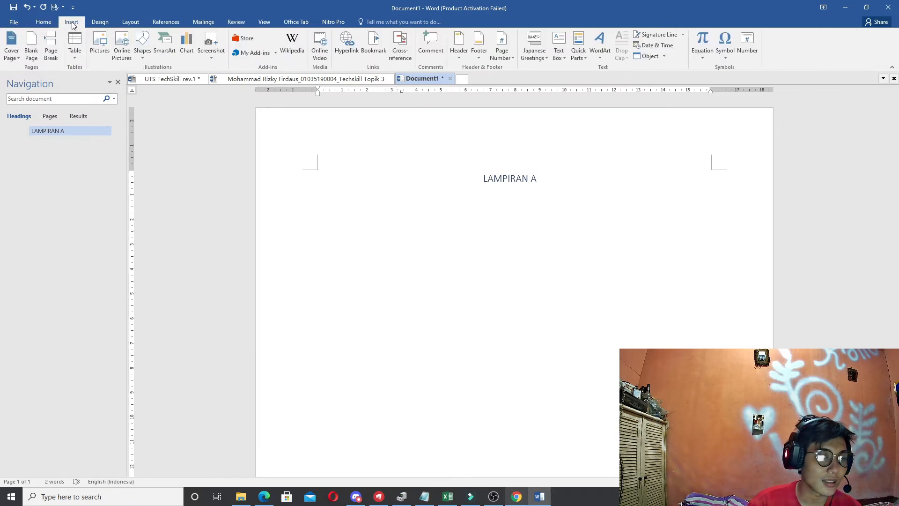
click(50, 23)
click(70, 23)
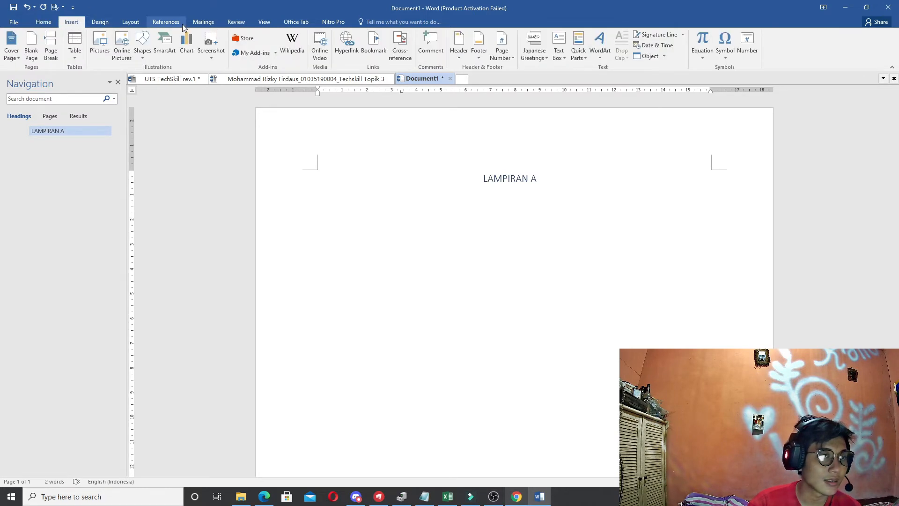
click(97, 22)
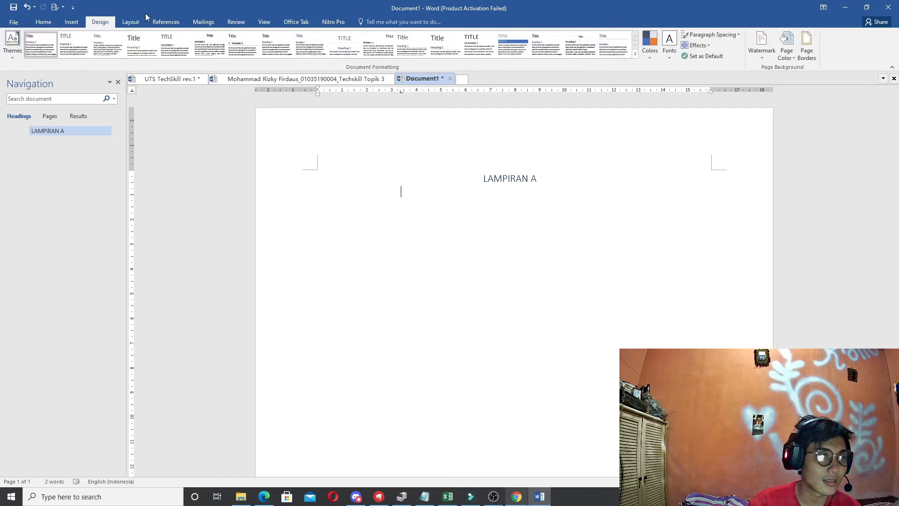
click(164, 22)
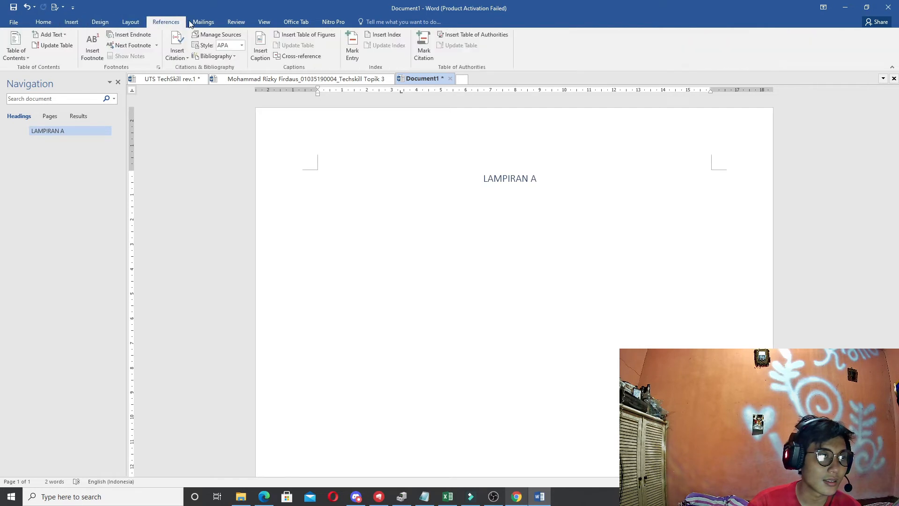
click(262, 59)
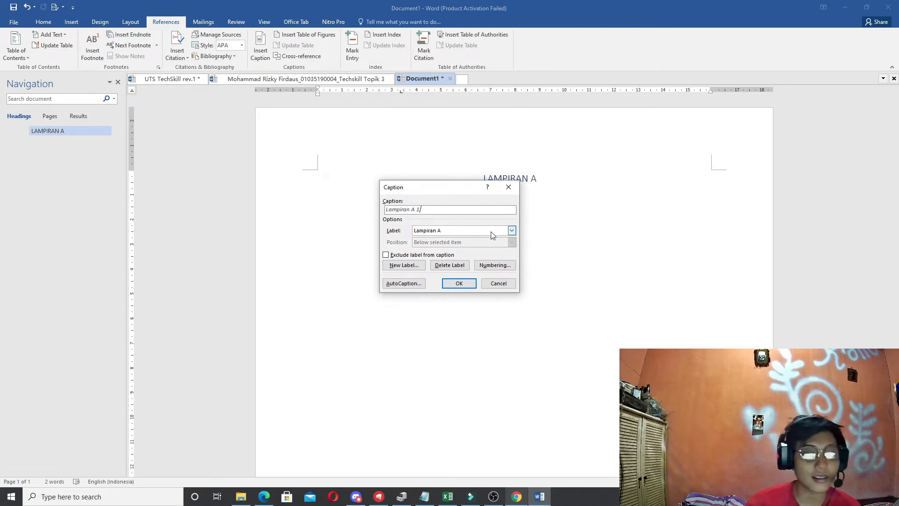
click(508, 230)
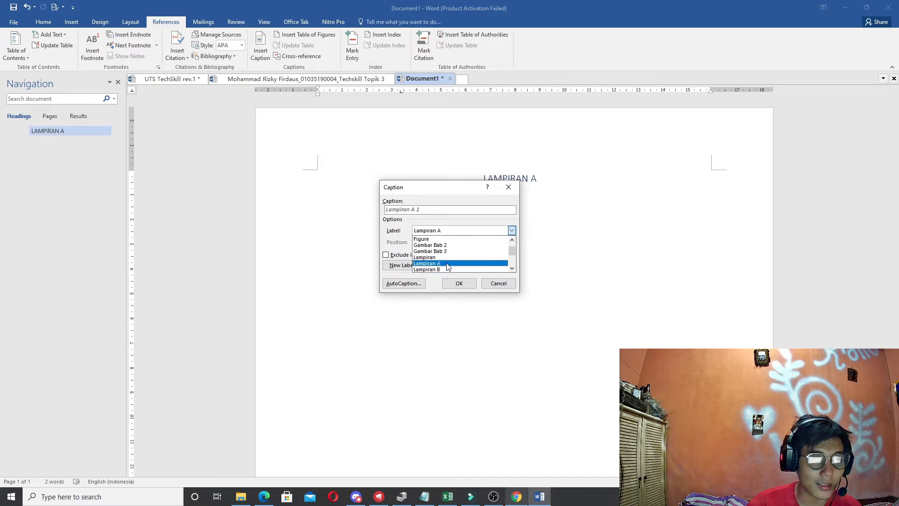
click(447, 264)
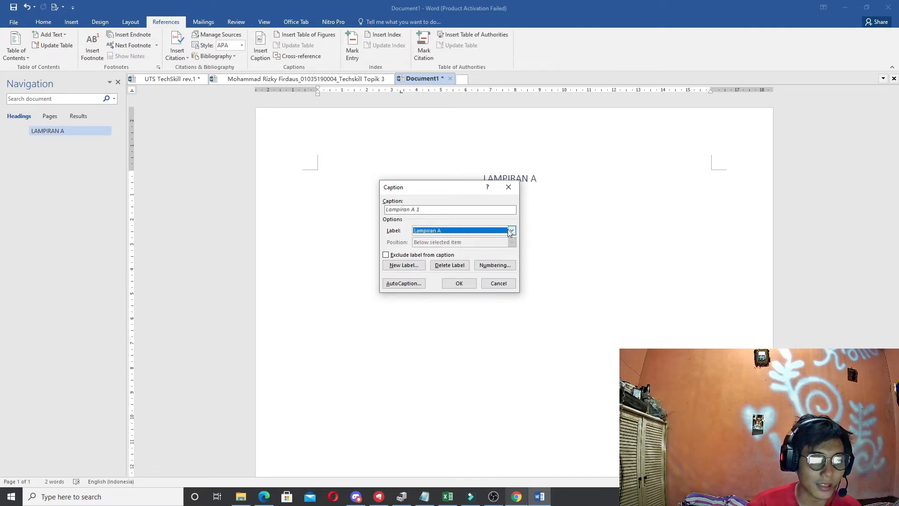
Create a new caption label named "ok" as an example, and set the caption's label back to Lampiran A.
click(408, 270)
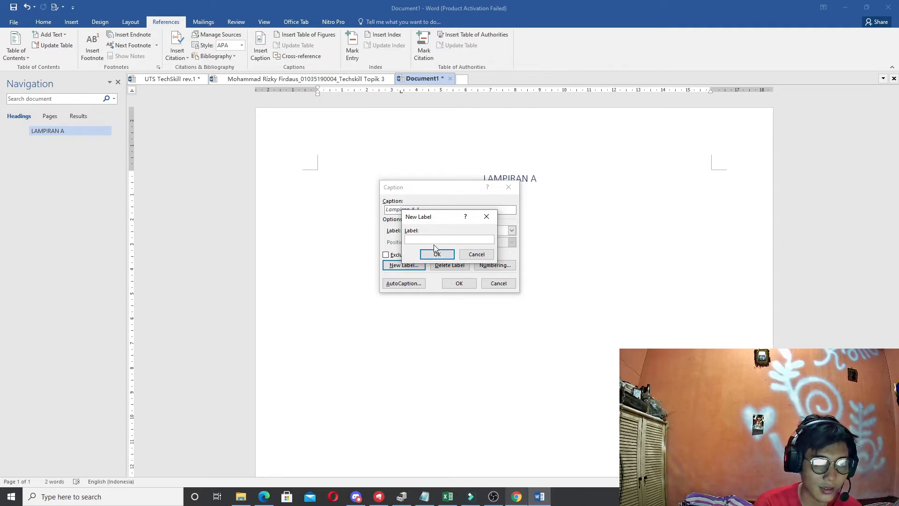
text(ok)
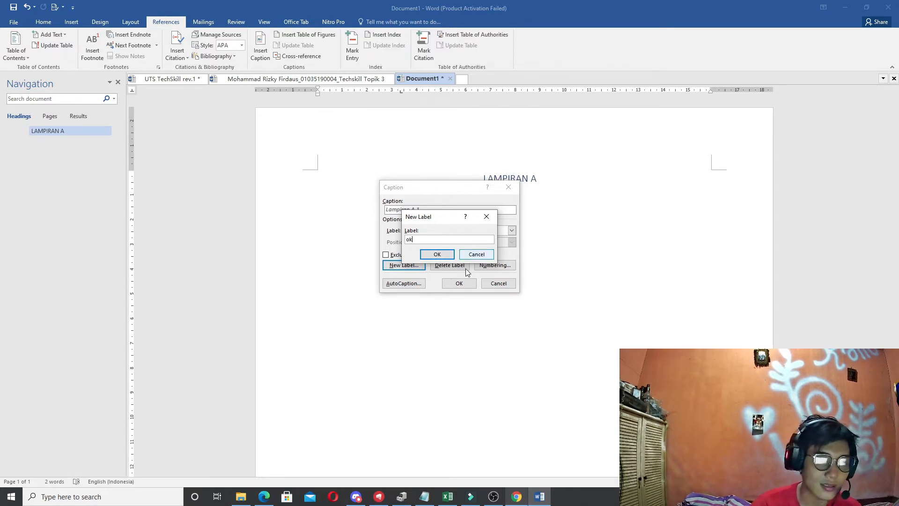
click(436, 255)
click(512, 230)
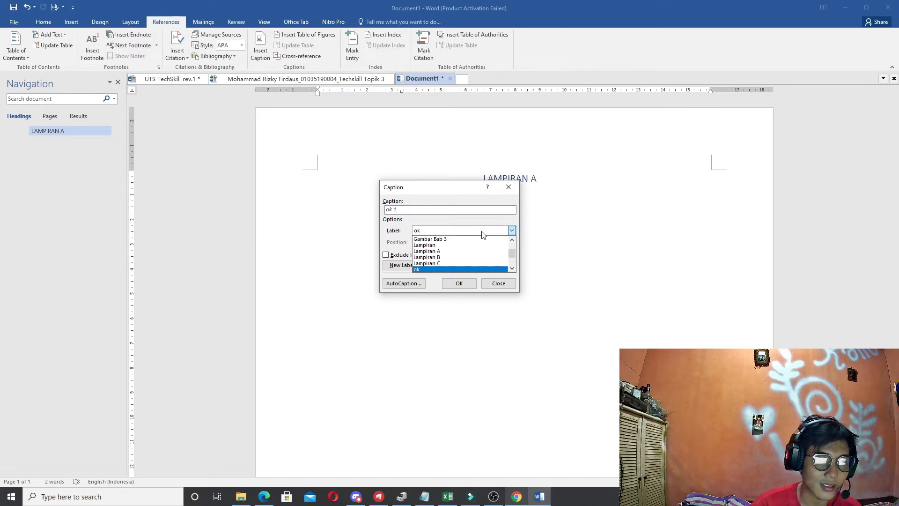
click(437, 251)
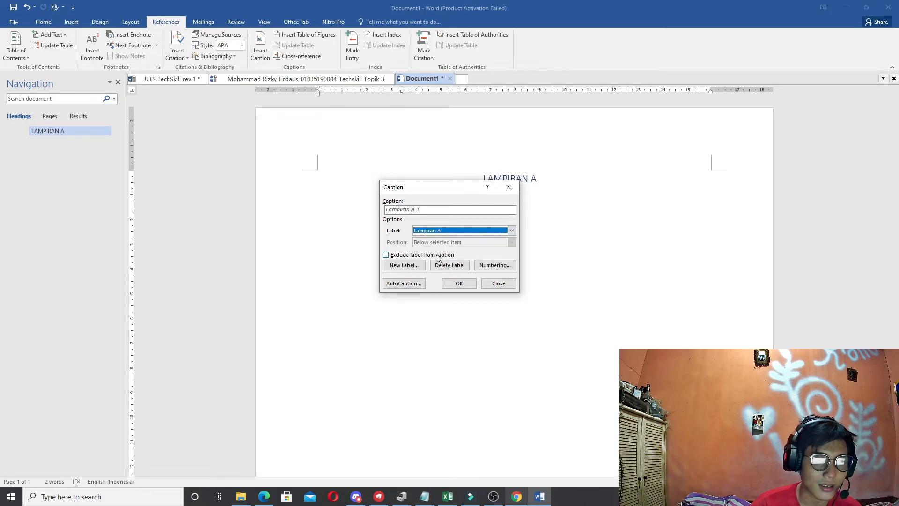
Try excluding the label from the caption by switching the option on and off, leaving the label included.
click(386, 255)
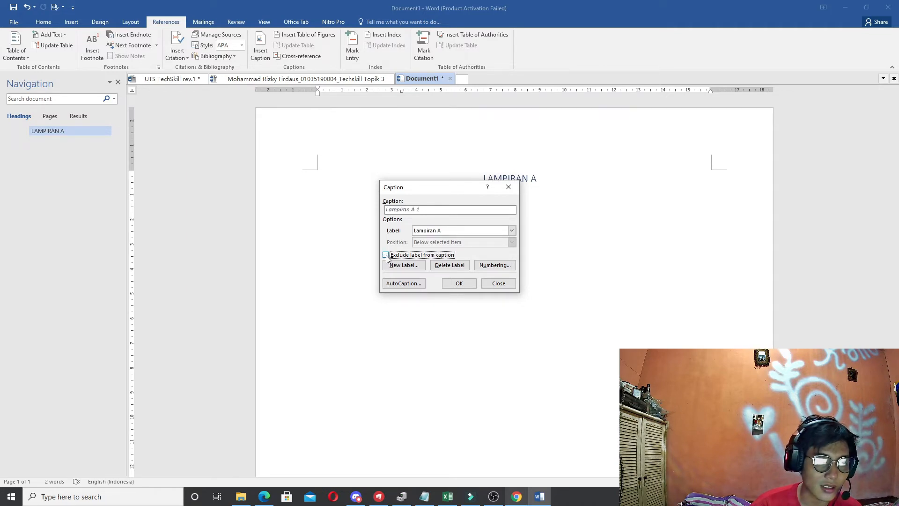
click(385, 256)
click(386, 256)
click(385, 256)
click(386, 256)
click(385, 257)
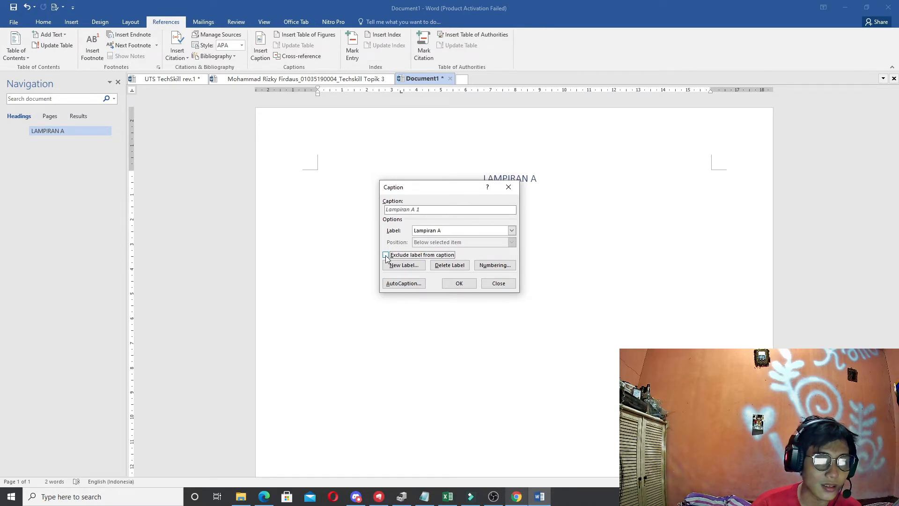
click(385, 256)
click(386, 256)
click(386, 256)
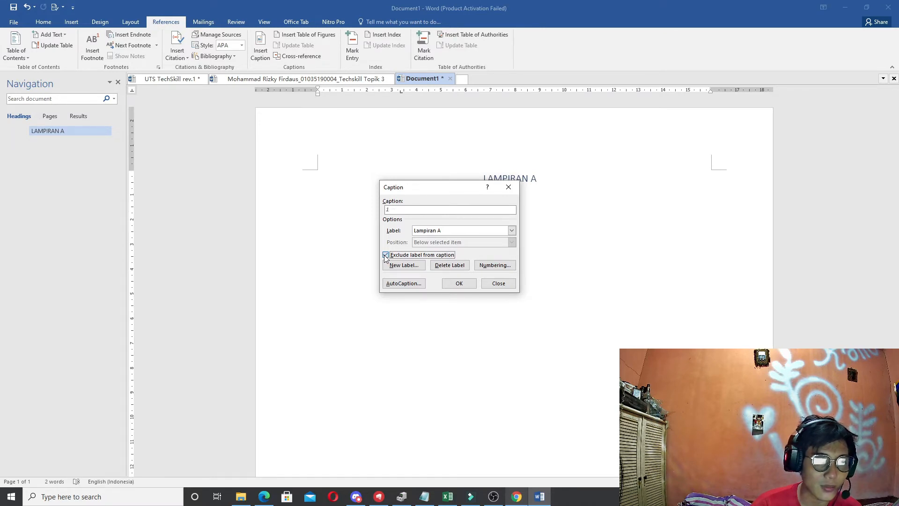
click(386, 257)
click(386, 256)
click(386, 256)
click(386, 256)
click(386, 255)
Insert the Lampiran A 1 caption below the heading and edit its text to read "Lampiran A.1".
click(468, 284)
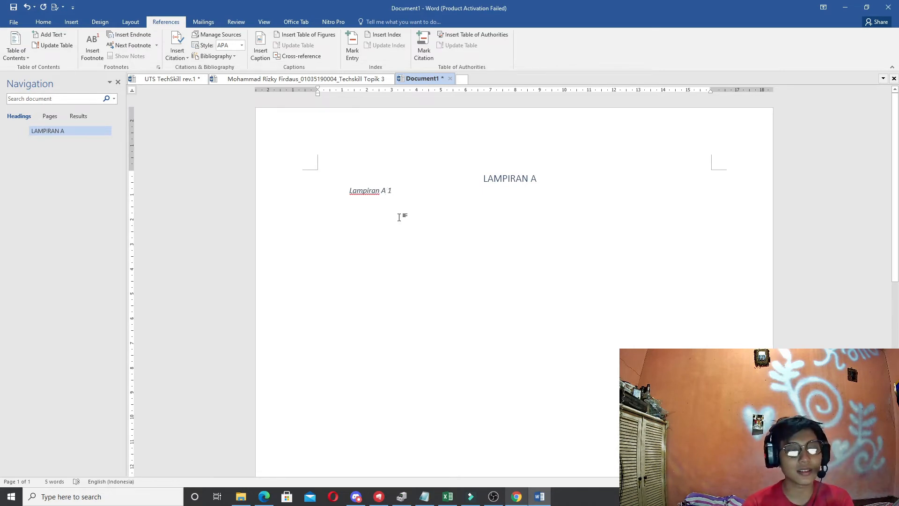
key(Left)
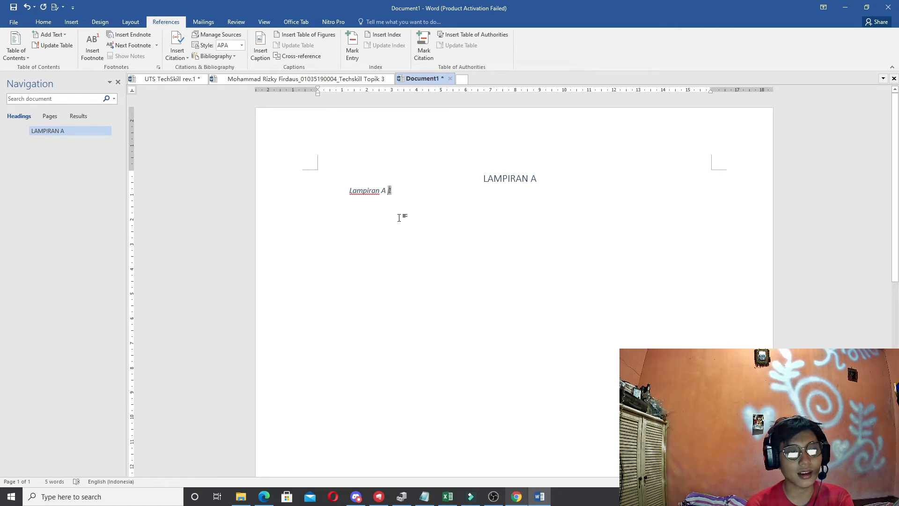
key(BackSpace)
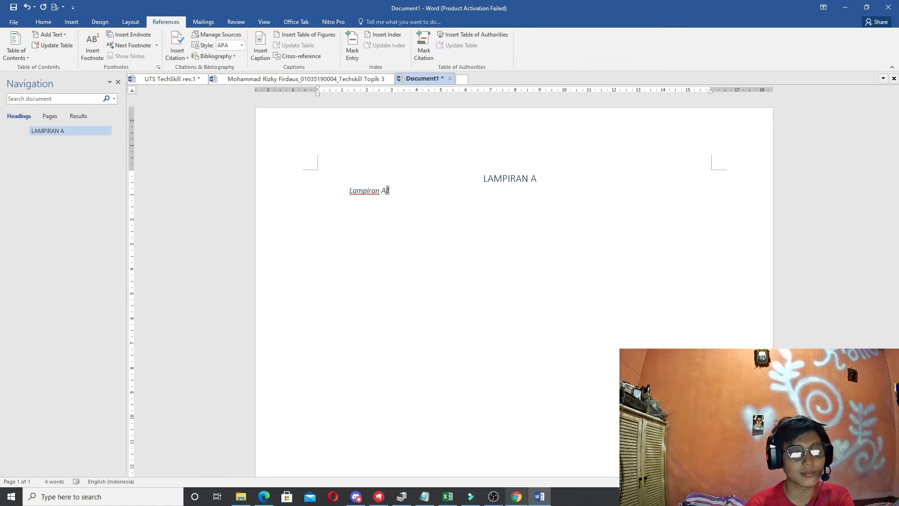
drag(401, 191, 354, 196)
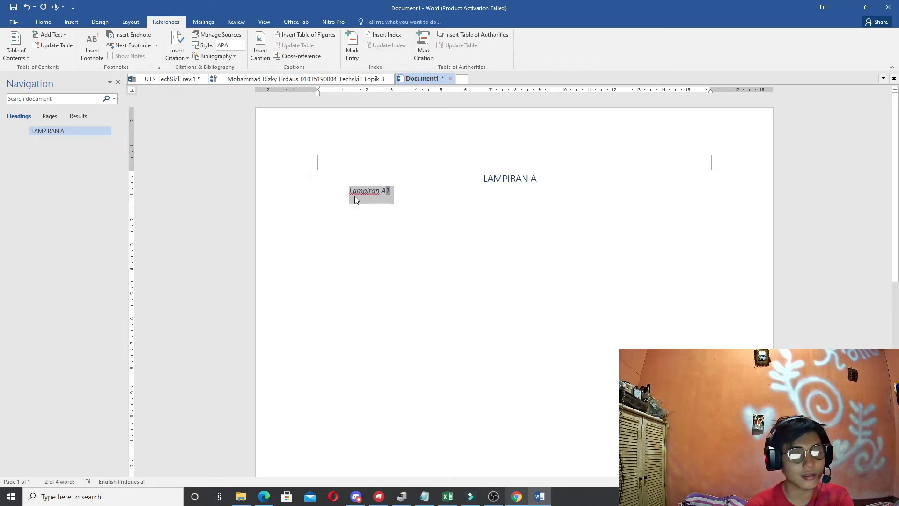
key(ctrl+i)
key(ctrl+i)
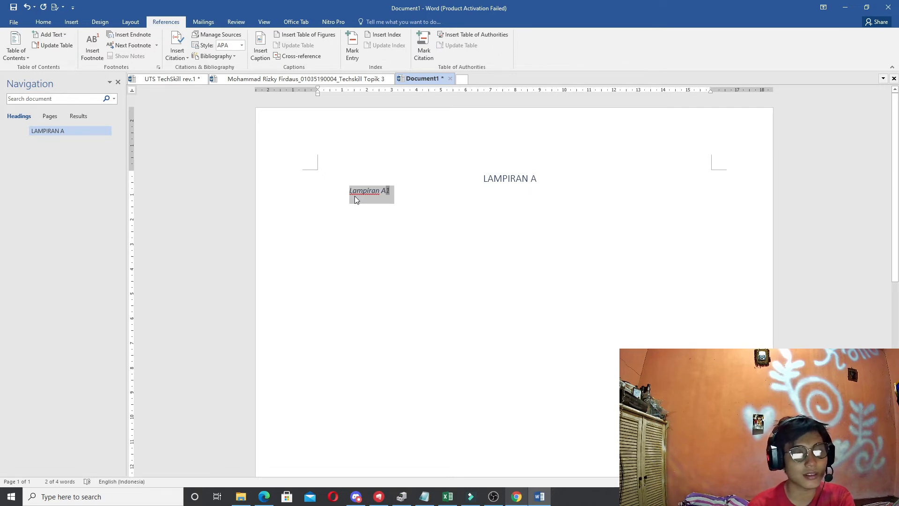
click(409, 193)
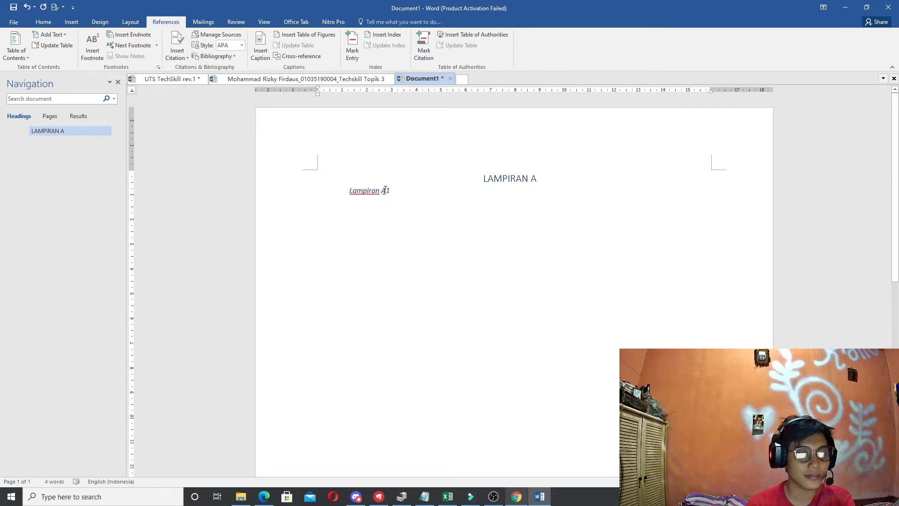
drag(385, 190, 390, 190)
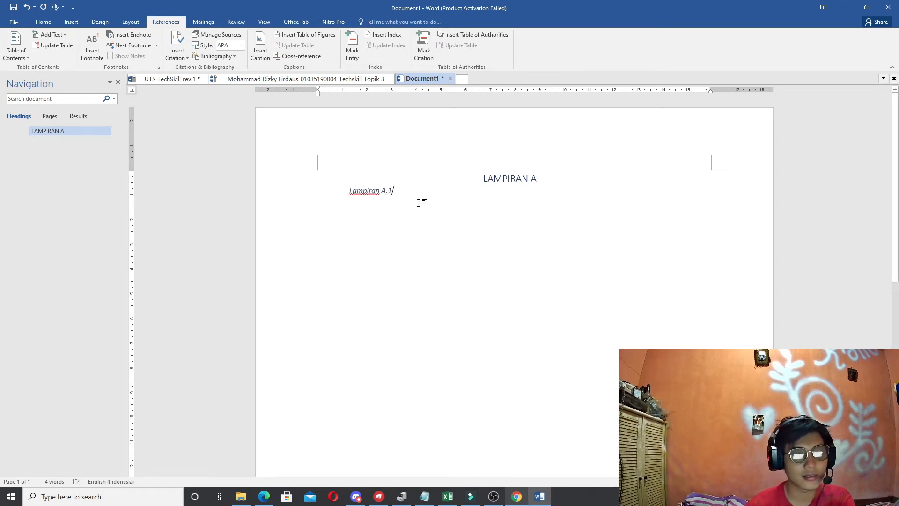
Open the page footer for editing and insert a right-aligned Plain Number 3 page number at the bottom of the page.
scroll(577, 299, down, 3)
scroll(581, 299, up, 3)
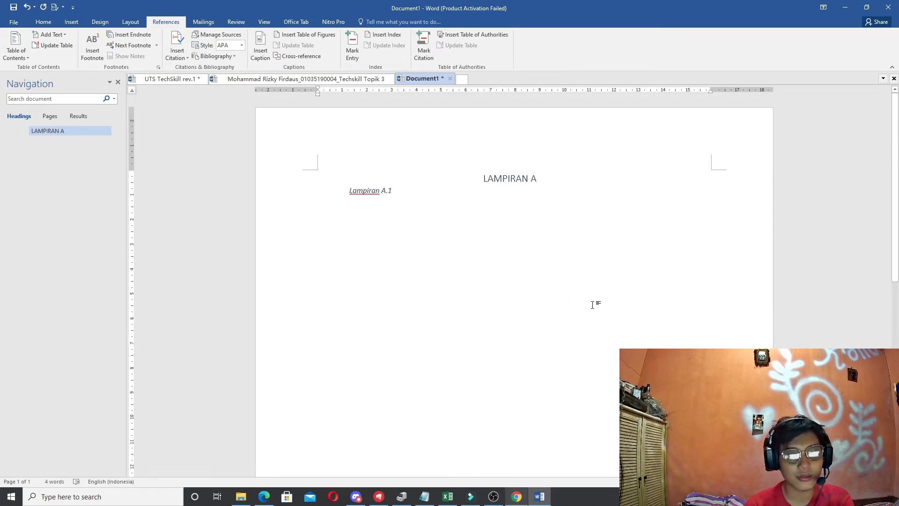
scroll(593, 303, down, 4)
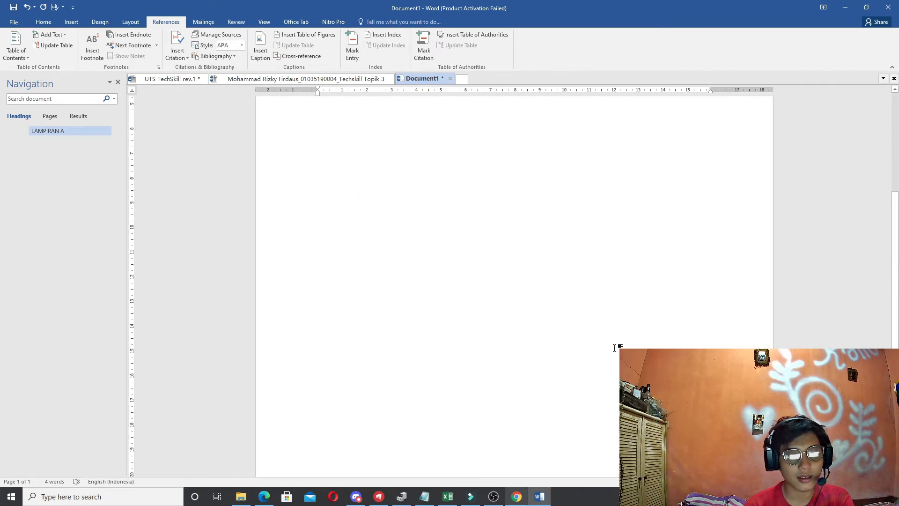
scroll(615, 348, up, 3)
scroll(613, 348, down, 8)
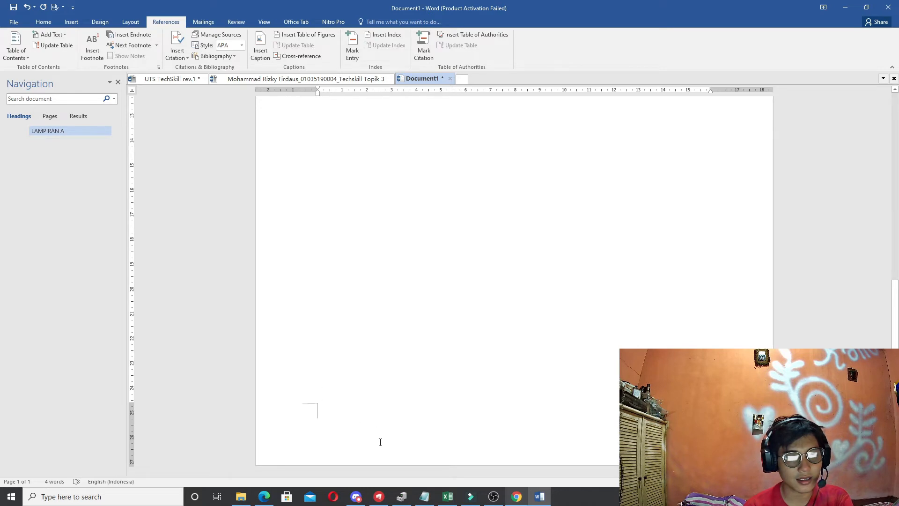
double_click(468, 450)
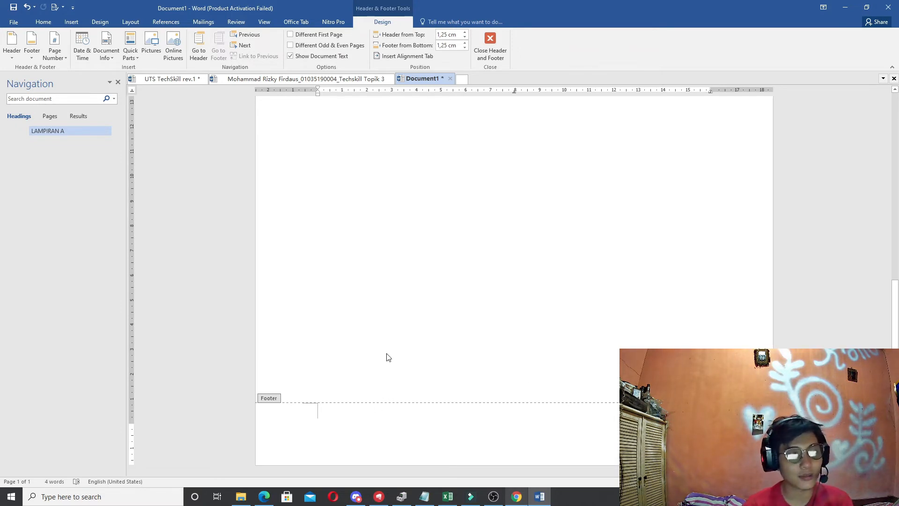
click(60, 59)
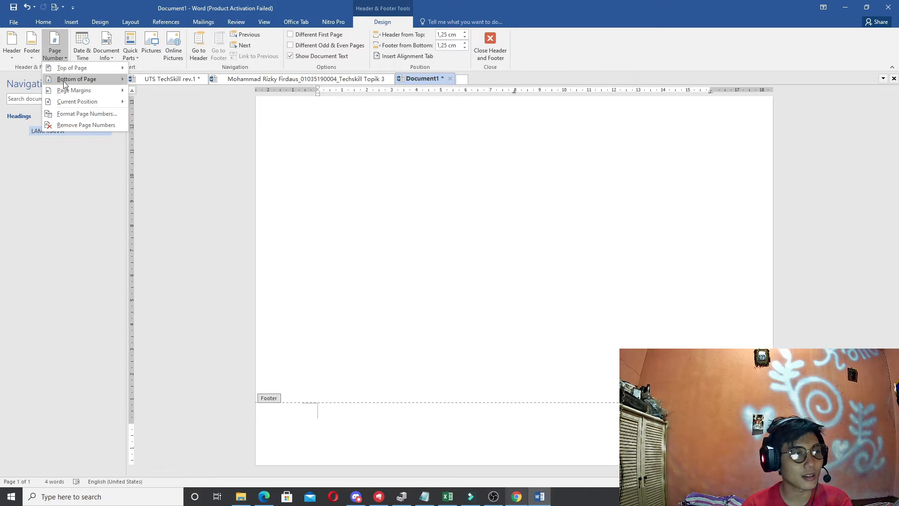
mouse_move(63, 81)
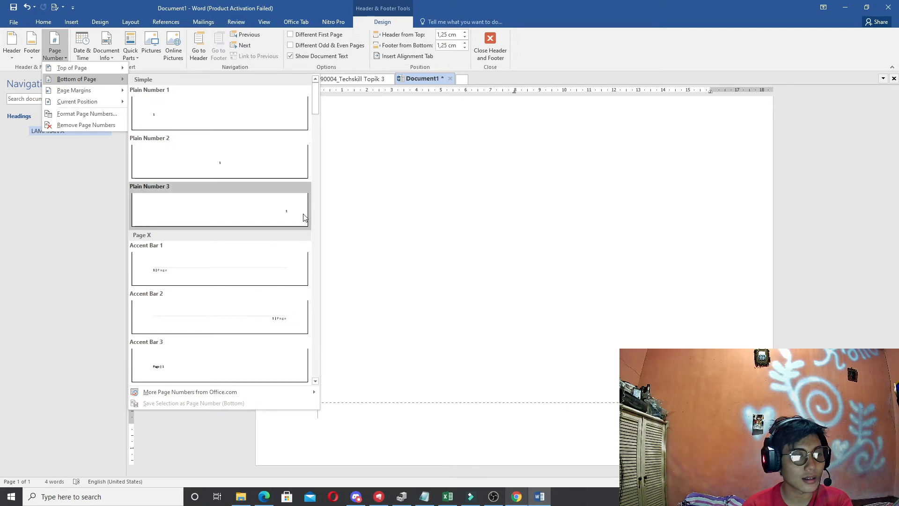
click(280, 212)
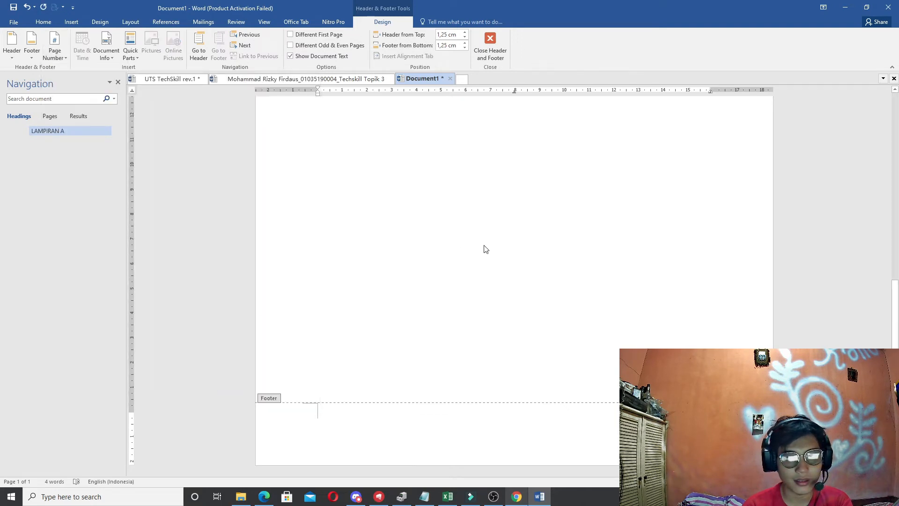
Format the footer page number to include the chapter number from Heading 3 with a hyphen separator, continuing from the previous section.
scroll(646, 340, down, 1)
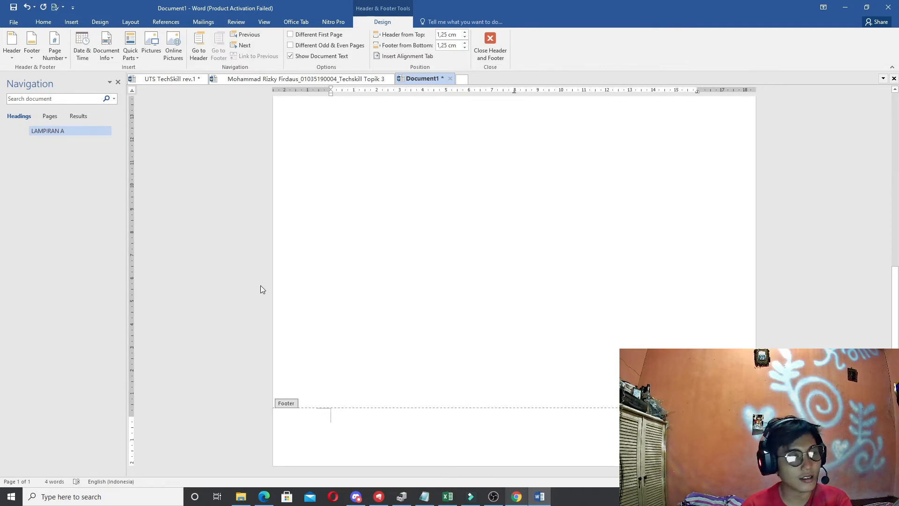
scroll(512, 347, up, 1)
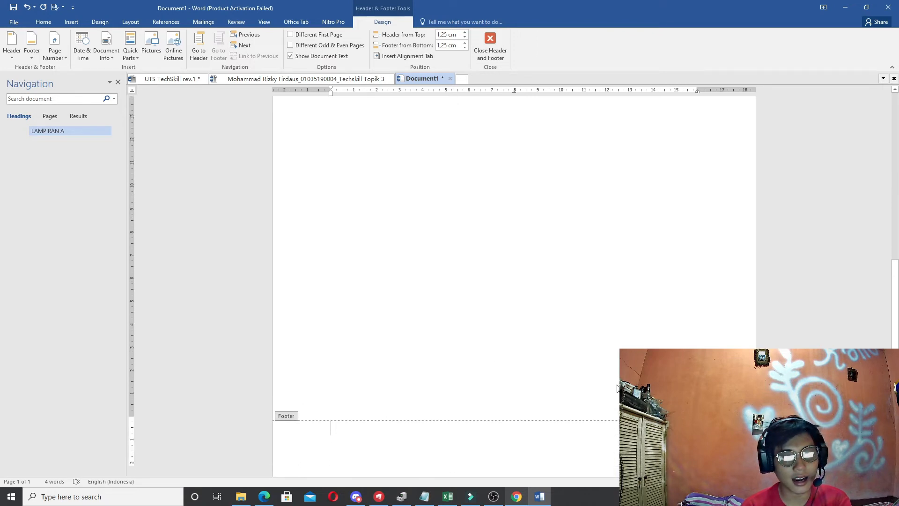
scroll(617, 388, down, 1)
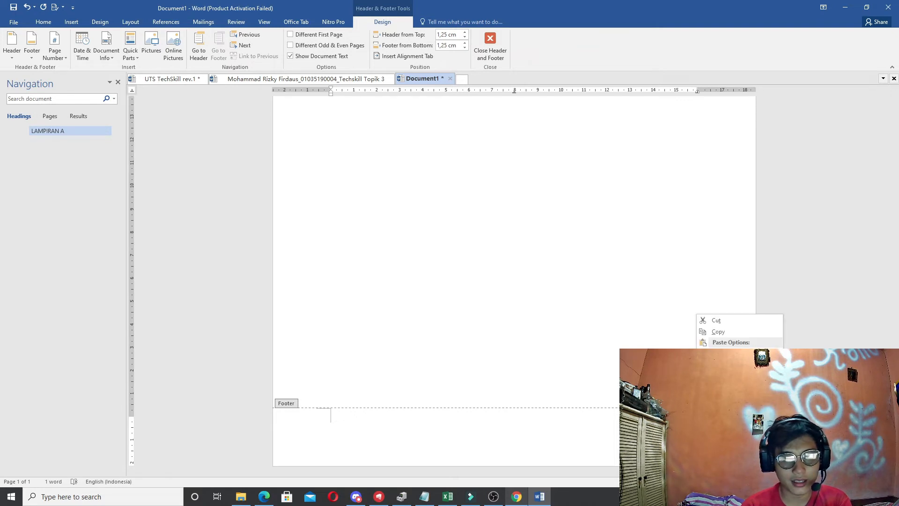
click(730, 404)
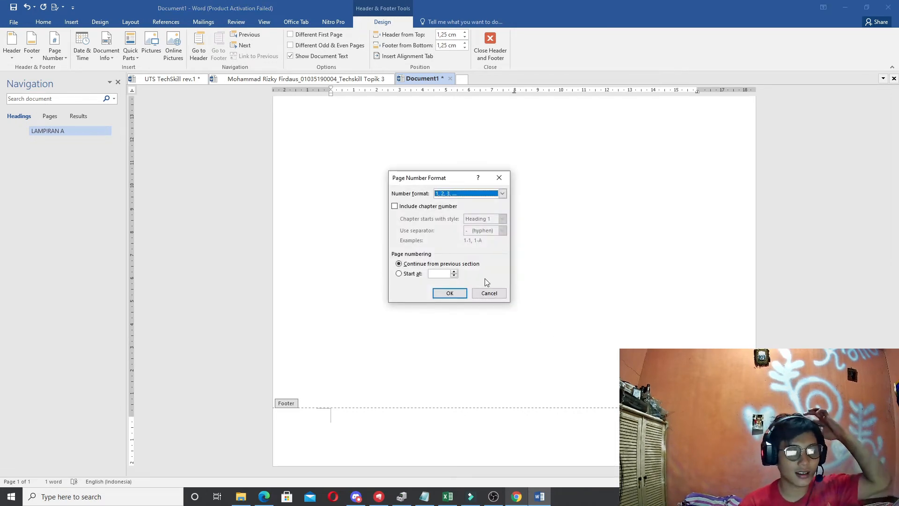
click(395, 206)
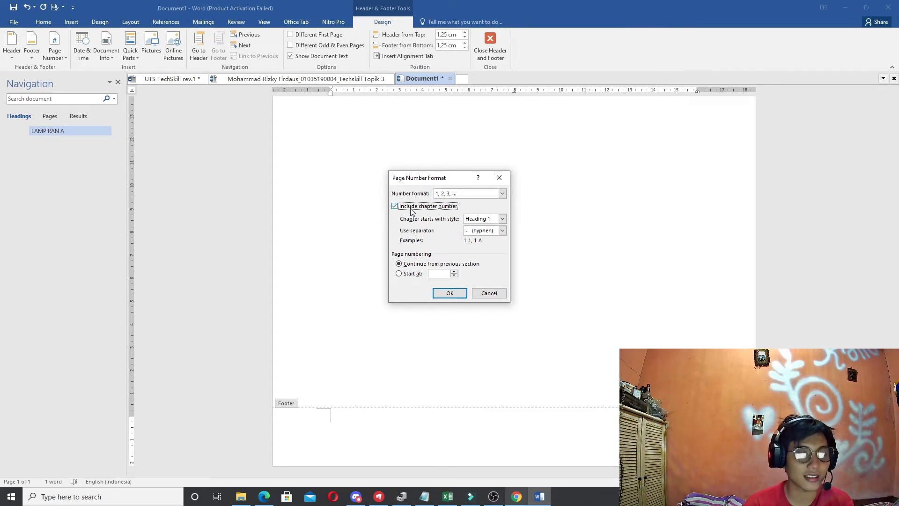
click(501, 219)
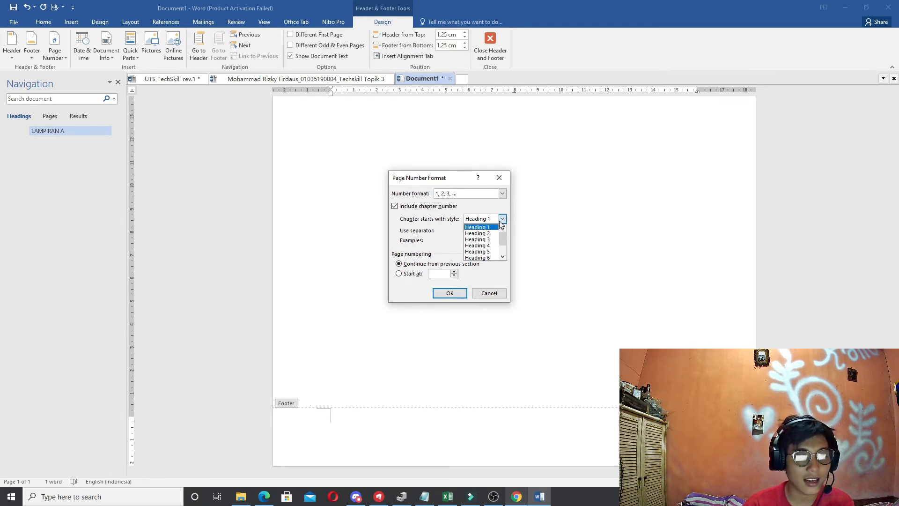
click(478, 240)
click(453, 272)
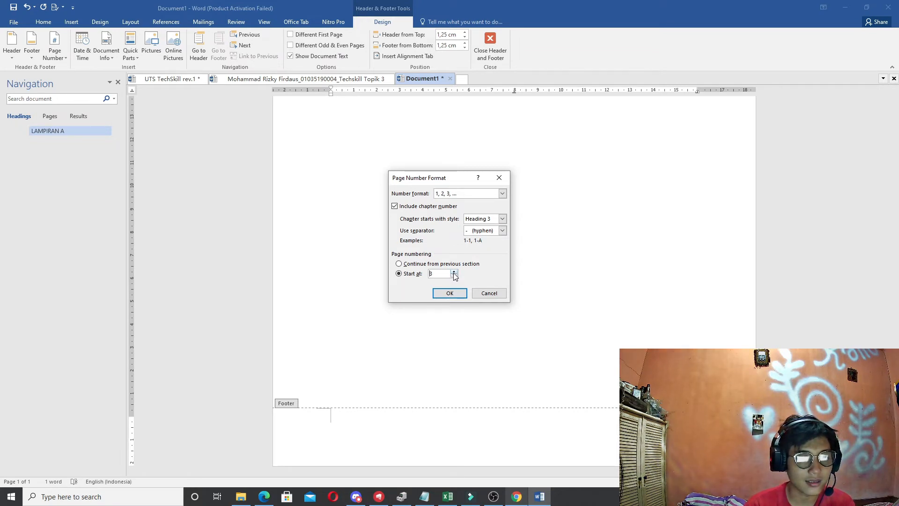
click(454, 276)
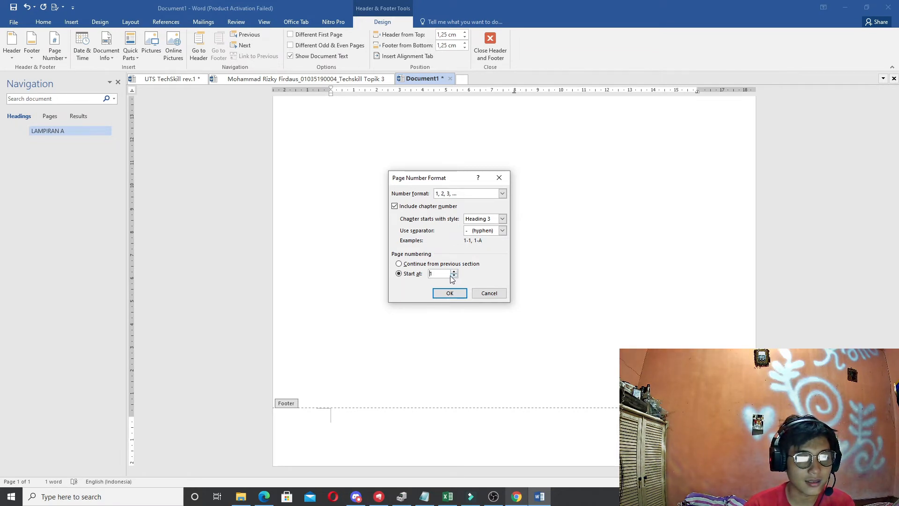
click(415, 267)
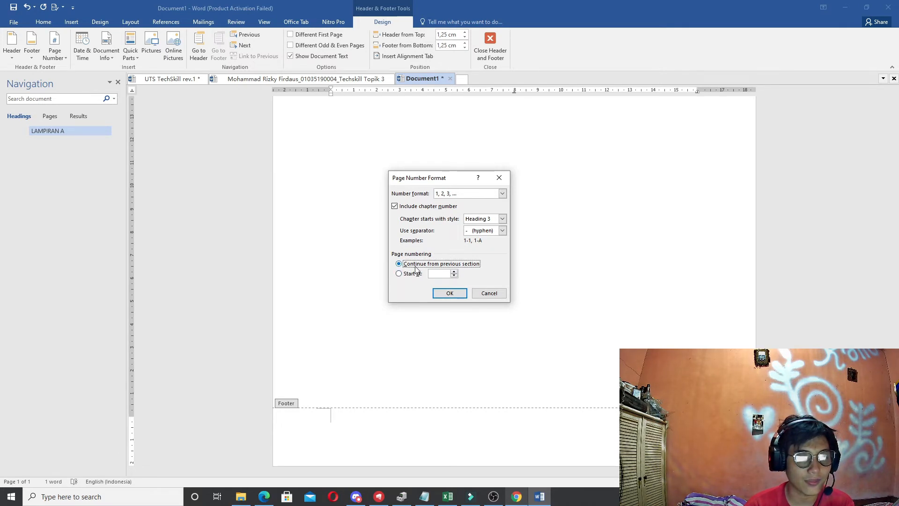
click(449, 294)
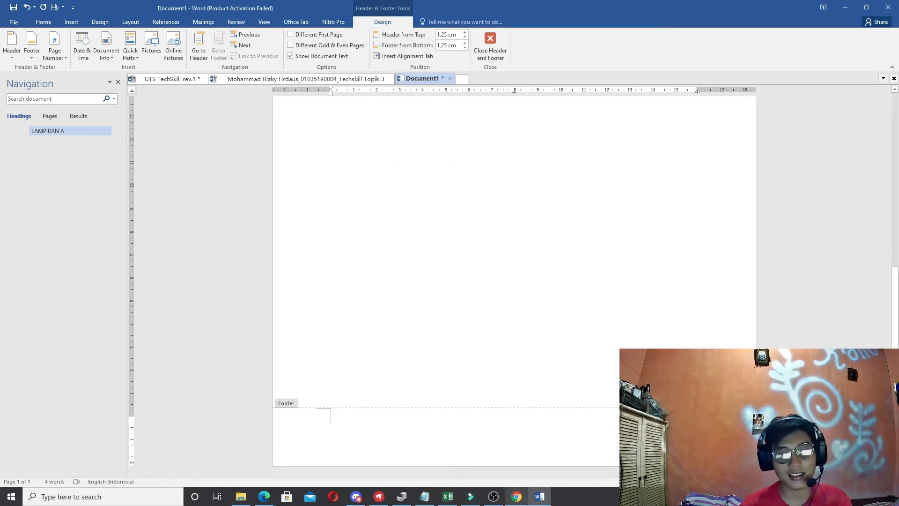
Leave the footer and add three blank lines below the Lampiran A.1 caption.
scroll(674, 317, up, 3)
scroll(570, 319, up, 5)
double_click(459, 210)
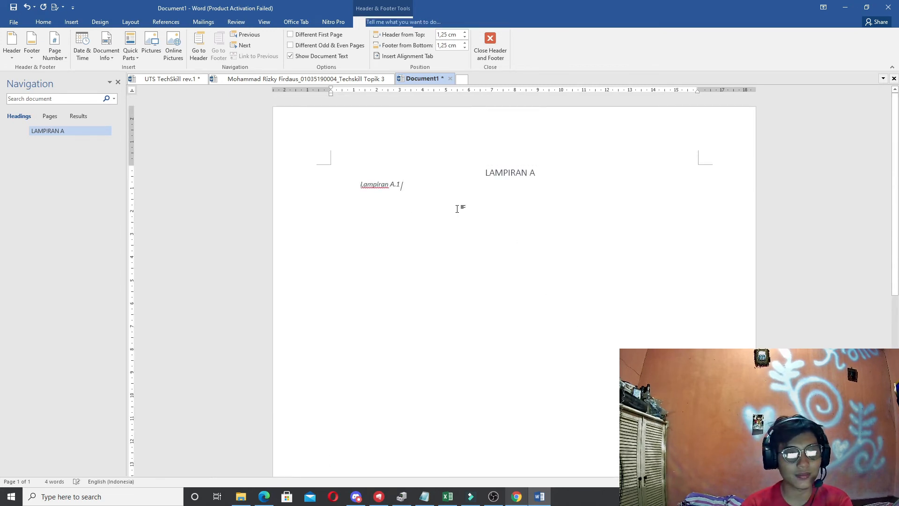
key(Return)
key(Return)
key(Return)
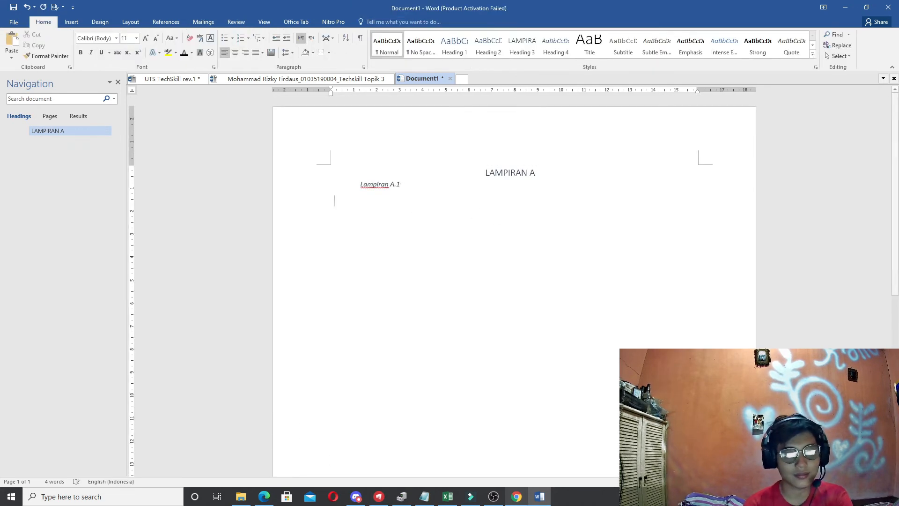
Insert two page breaks after the blank lines below the caption to extend the document to three pages.
scroll(364, 225, down, 10)
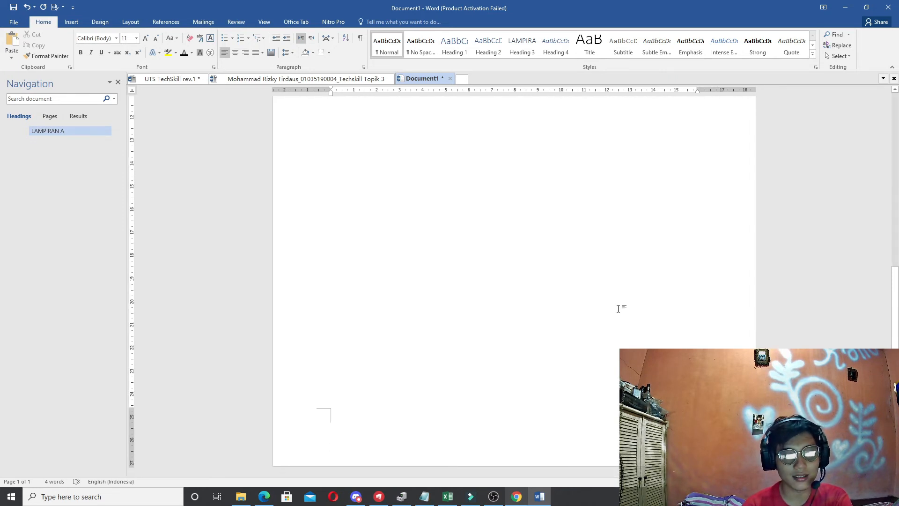
scroll(391, 222, up, 9)
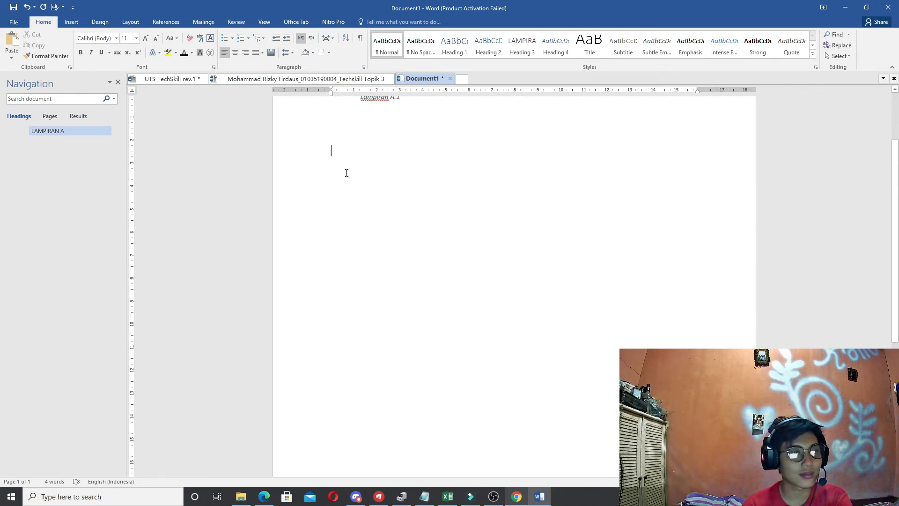
scroll(346, 173, up, 1)
click(70, 22)
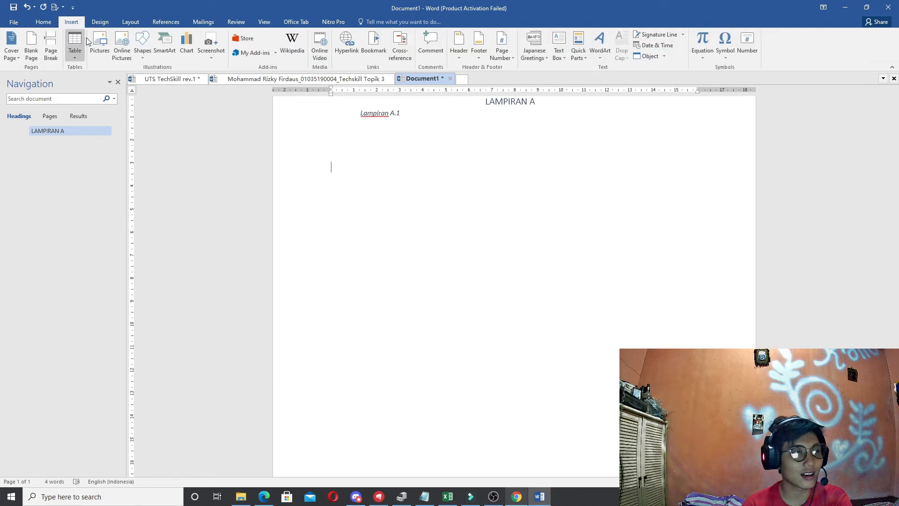
click(51, 52)
scroll(550, 313, down, 15)
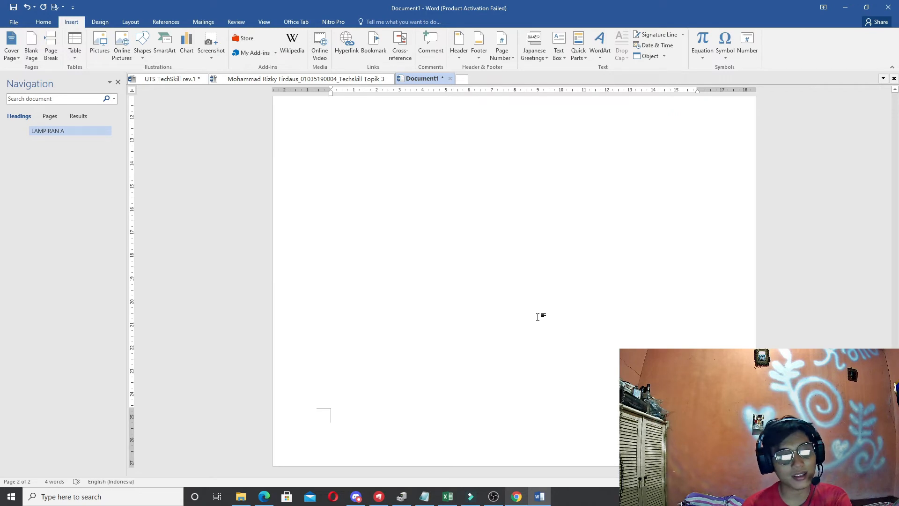
click(52, 52)
scroll(466, 351, down, 11)
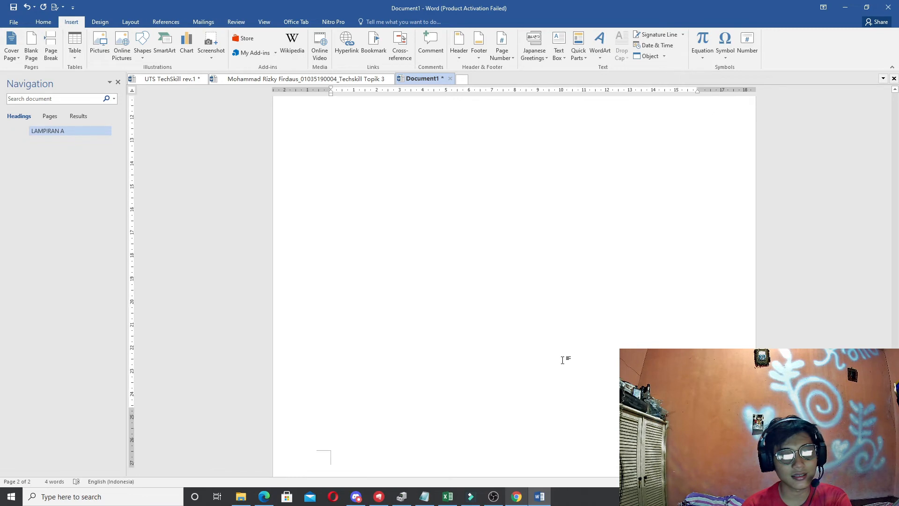
scroll(562, 360, down, 2)
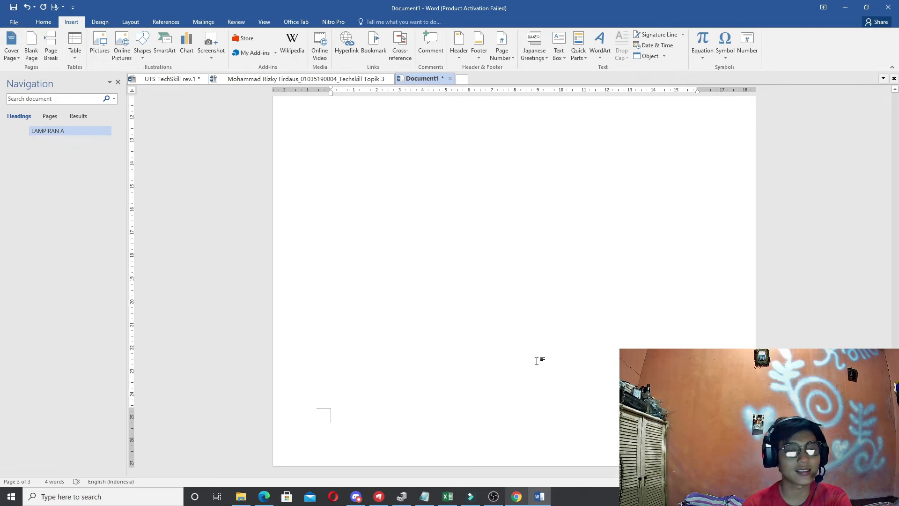
scroll(534, 355, down, 10)
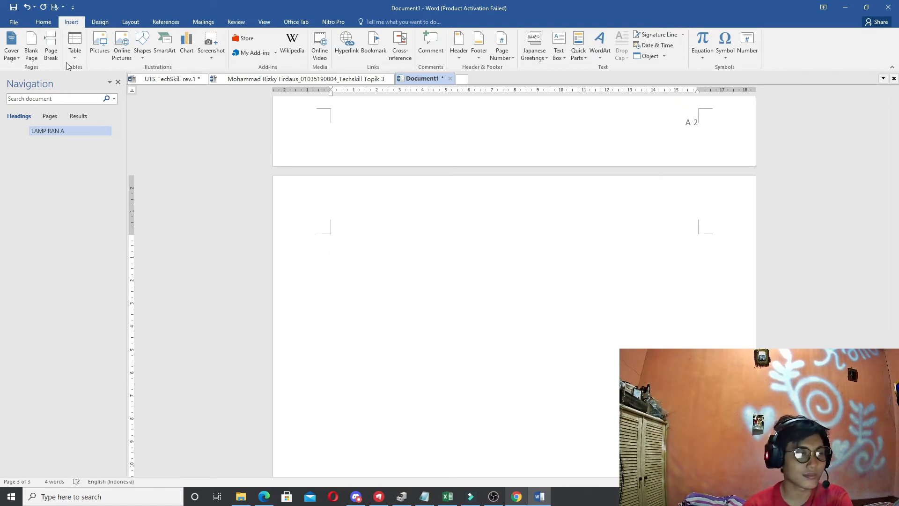
scroll(401, 300, up, 10)
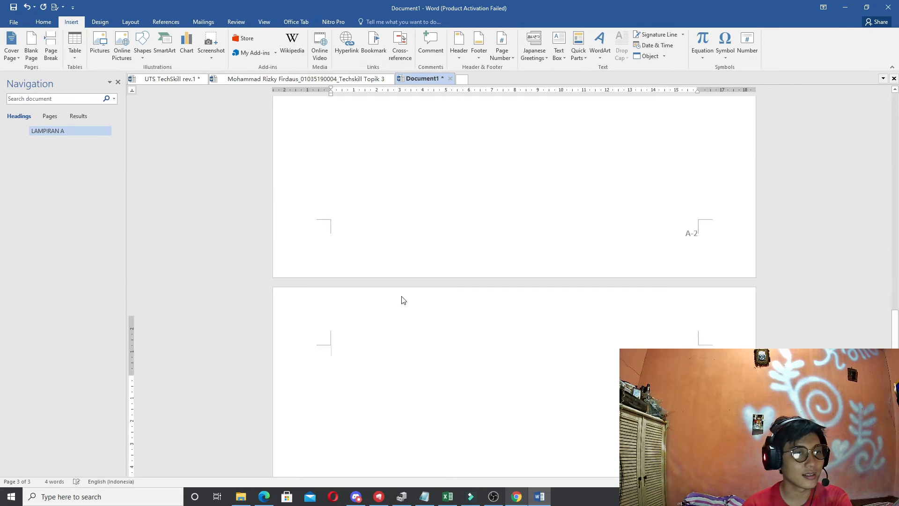
scroll(406, 296, up, 15)
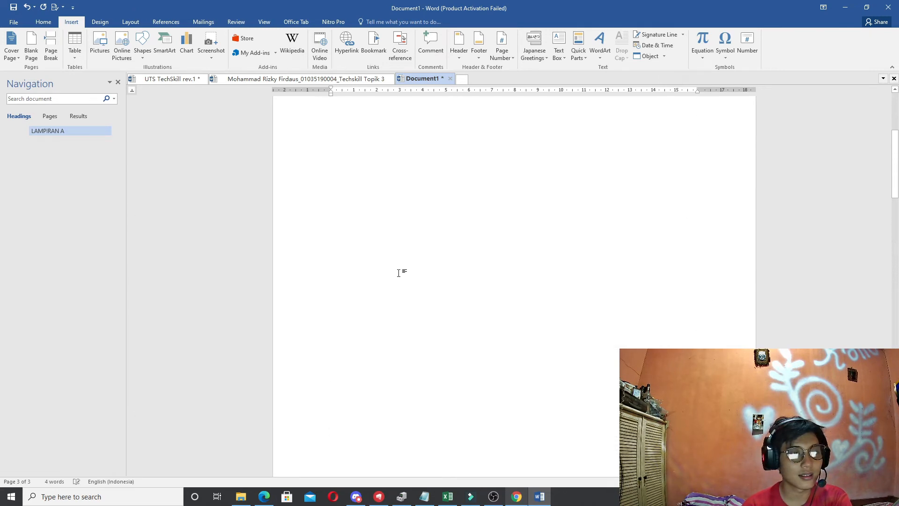
scroll(401, 262, down, 20)
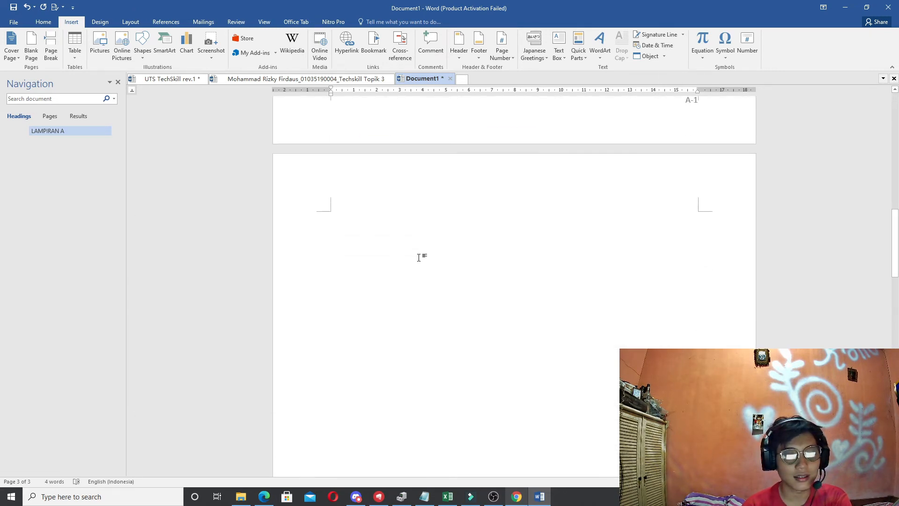
scroll(414, 252, up, 20)
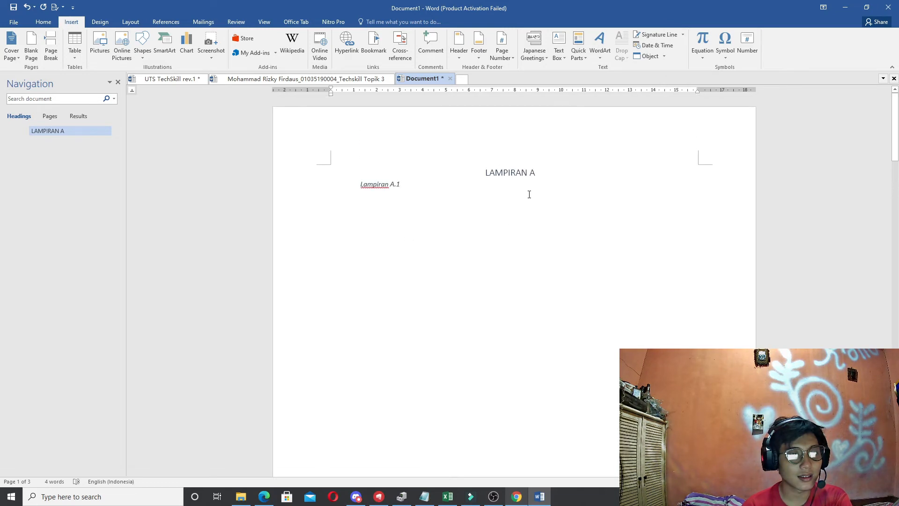
Try copying the LAMPIRAN A heading format to the first line of page 3 with Format Painter, and undo it.
triple_click(506, 167)
click(584, 216)
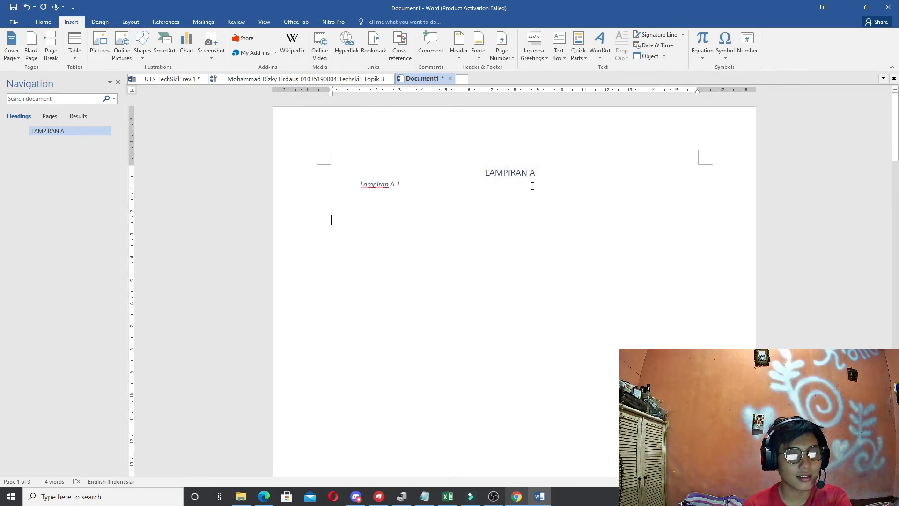
triple_click(514, 172)
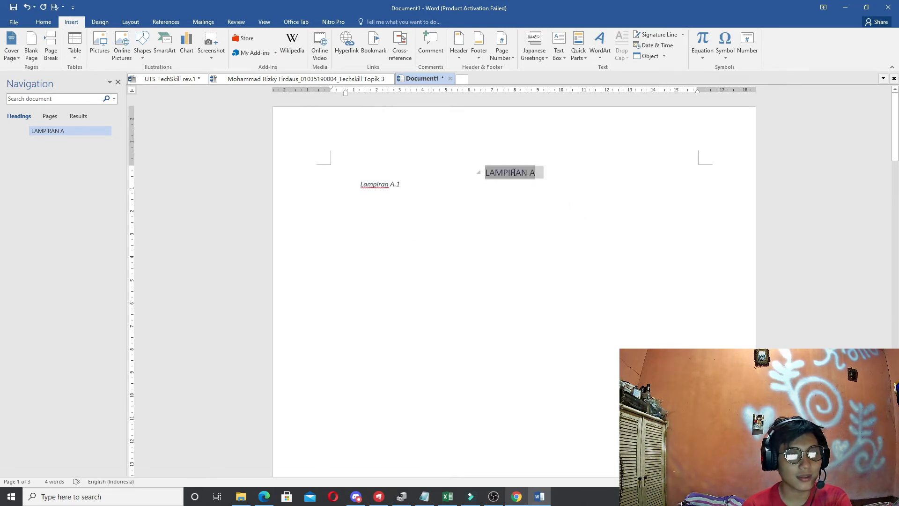
click(43, 22)
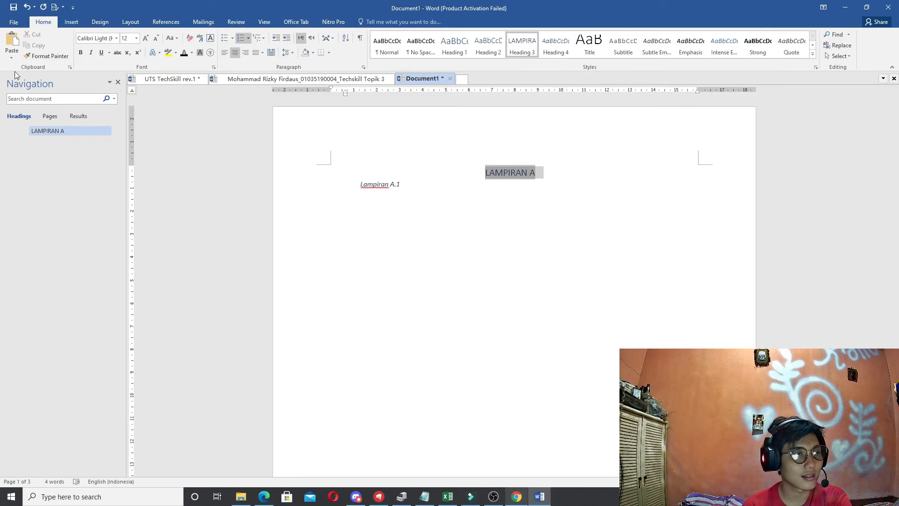
click(51, 57)
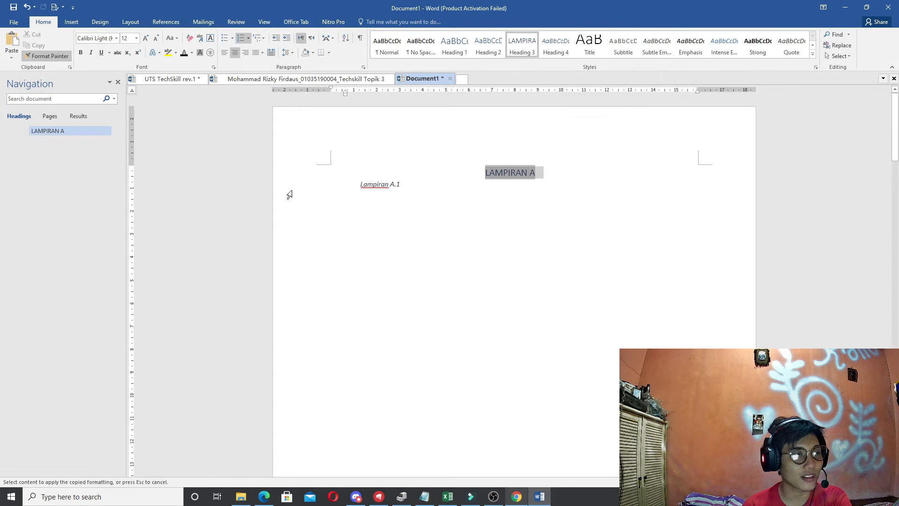
scroll(426, 278, down, 10)
scroll(441, 347, down, 15)
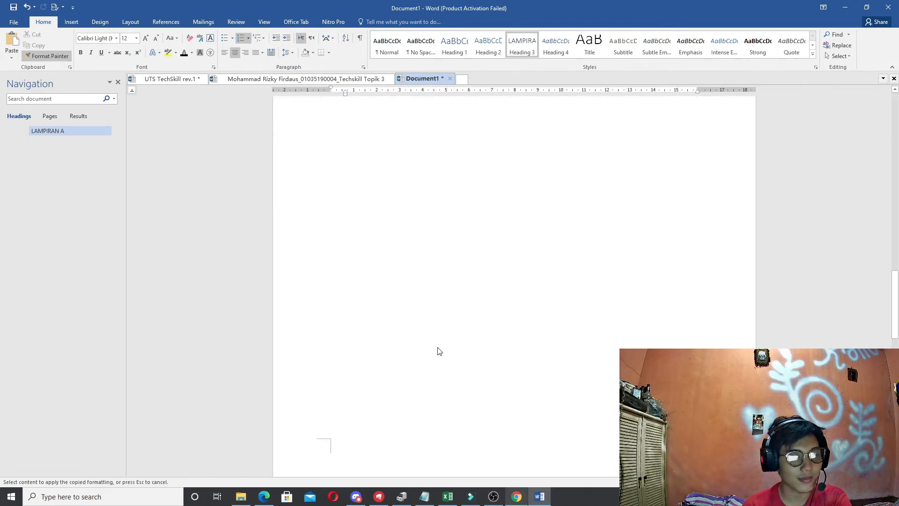
scroll(343, 340, down, 5)
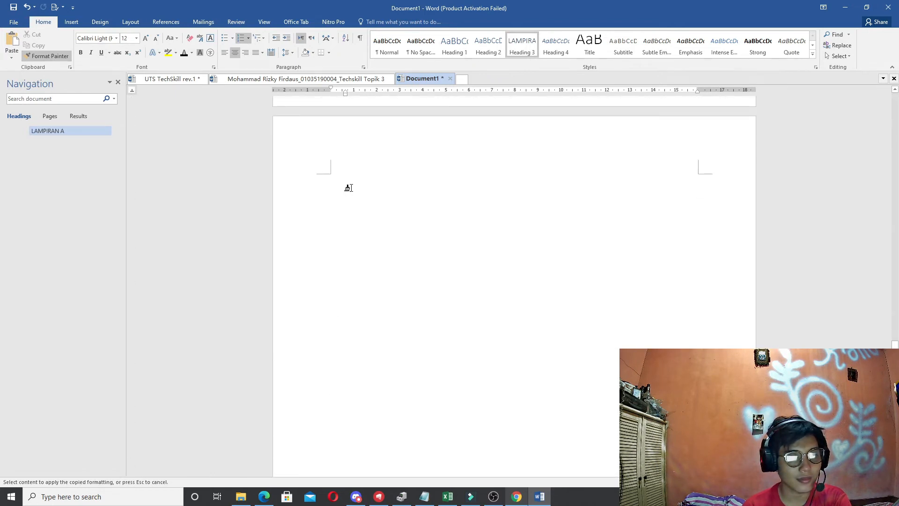
scroll(349, 188, down, 15)
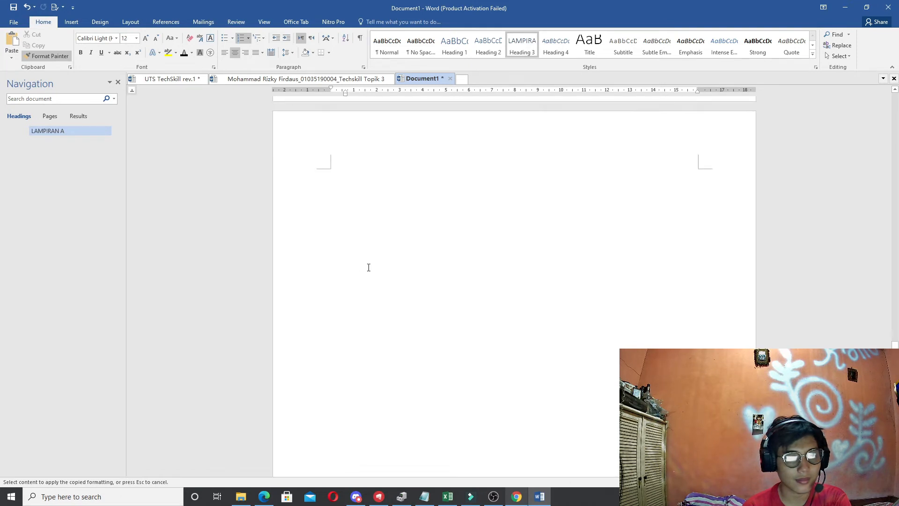
scroll(369, 267, up, 4)
scroll(361, 281, down, 2)
click(346, 247)
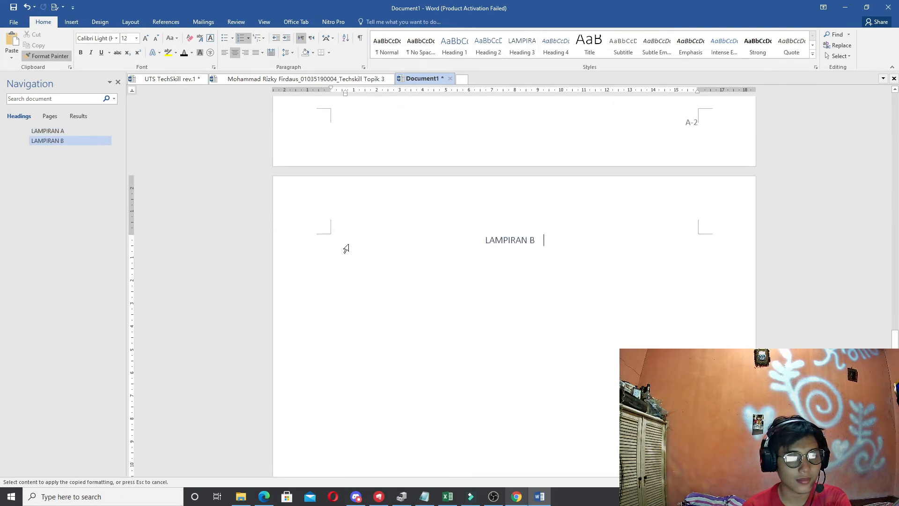
scroll(547, 337, down, 10)
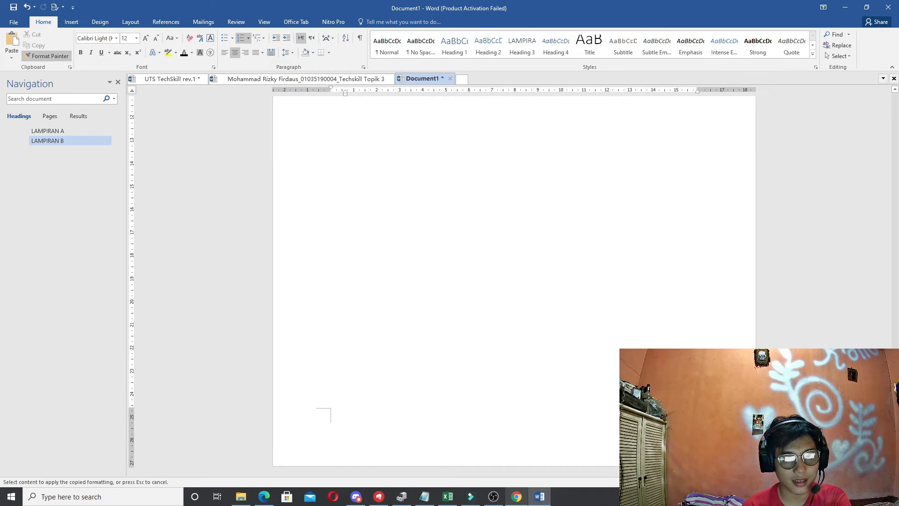
key(ctrl+z)
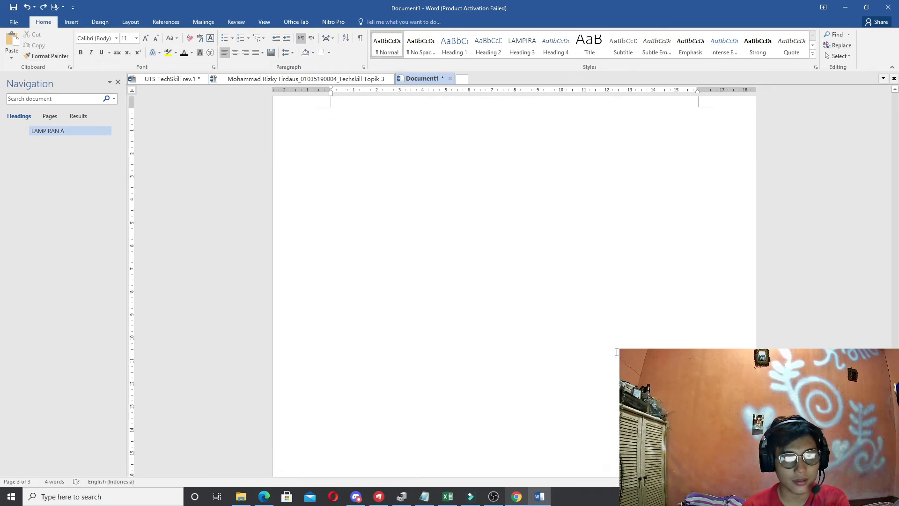
Try applying the Heading 3 style to the empty first line of page 3, and undo it.
scroll(424, 311, up, 15)
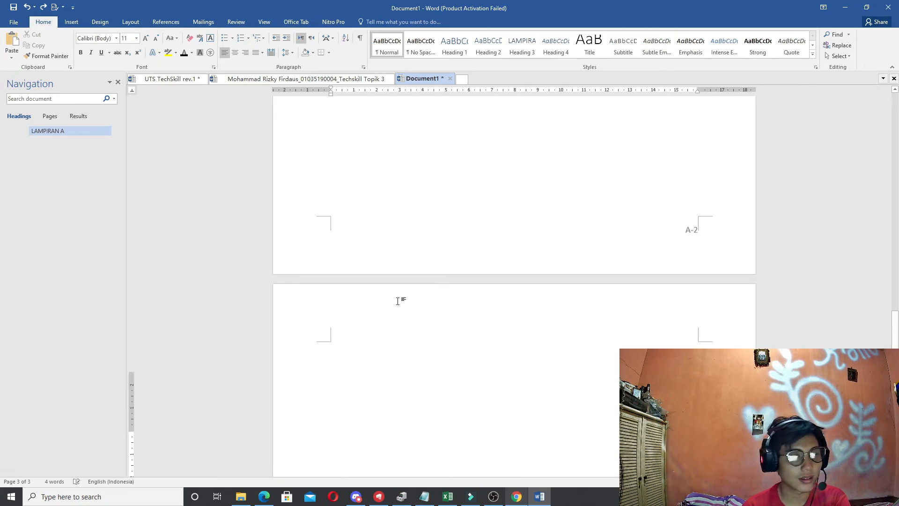
scroll(412, 290, down, 8)
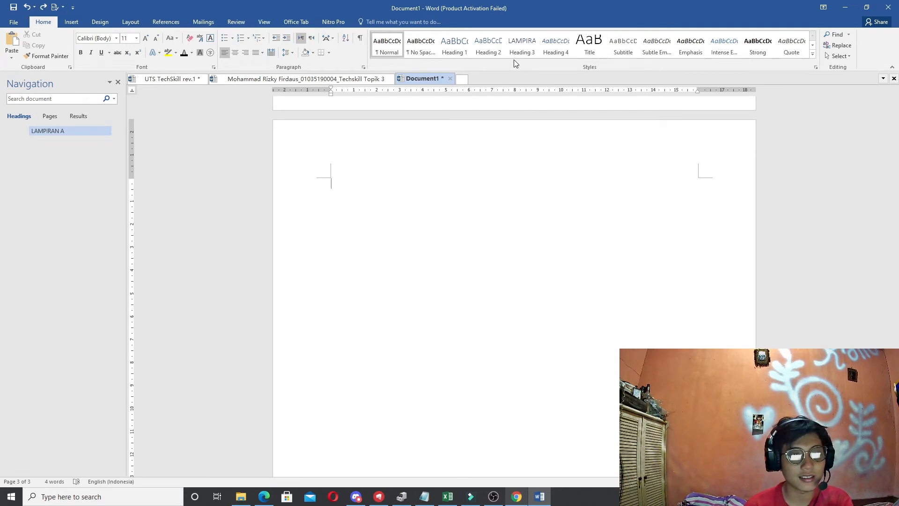
click(525, 50)
text(LAMPIRAN B)
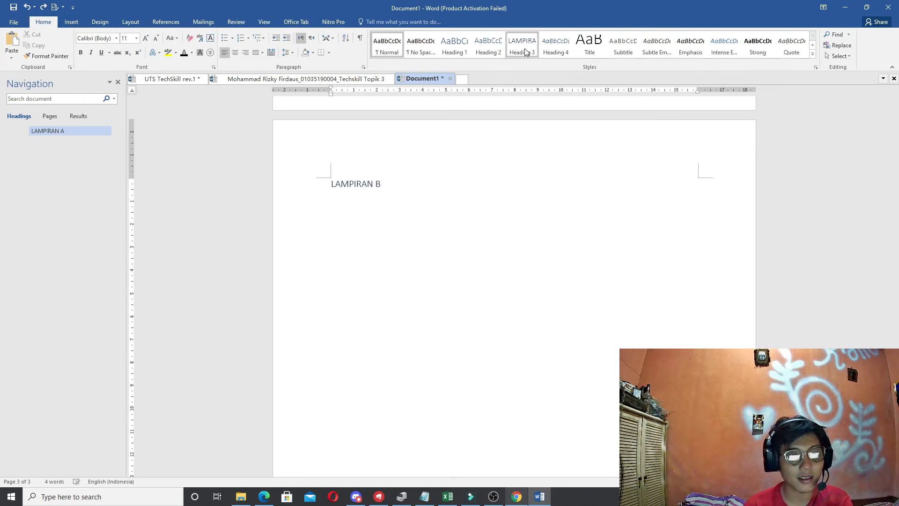
scroll(650, 275, down, 8)
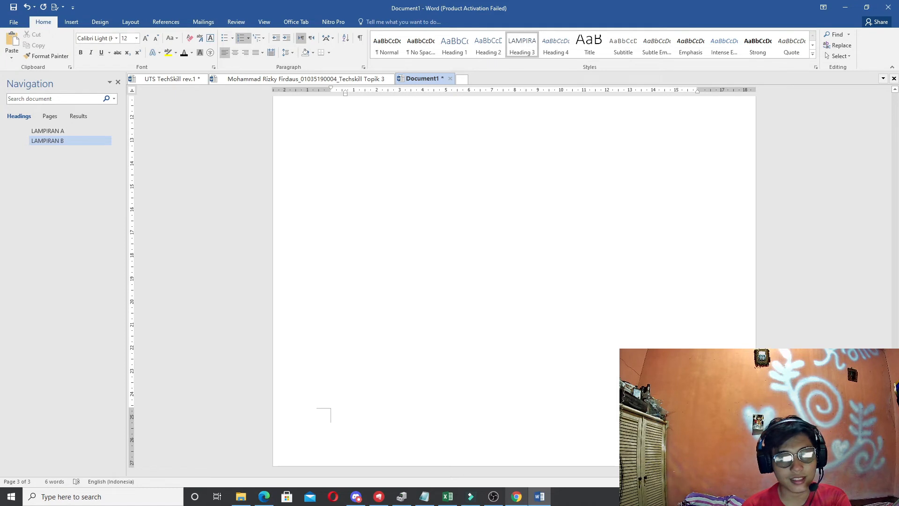
scroll(514, 280, up, 7)
scroll(514, 281, down, 3)
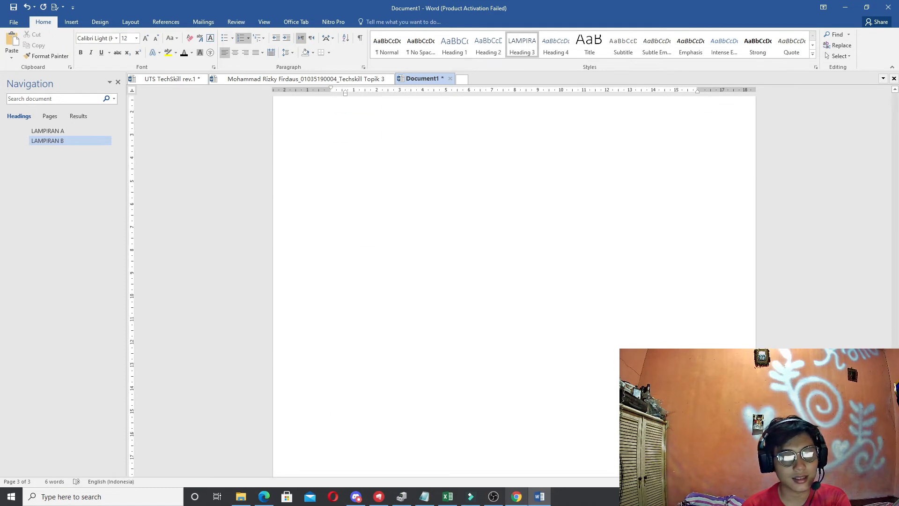
scroll(514, 281, up, 5)
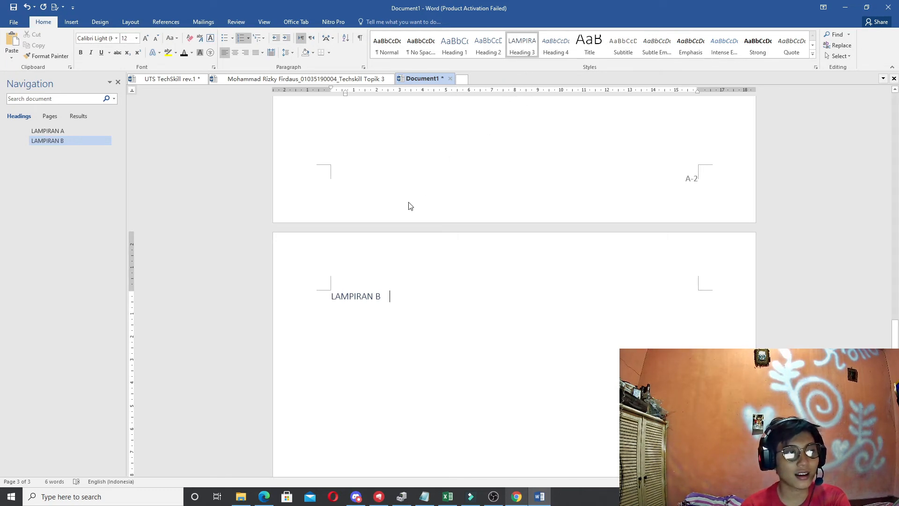
scroll(407, 215, up, 20)
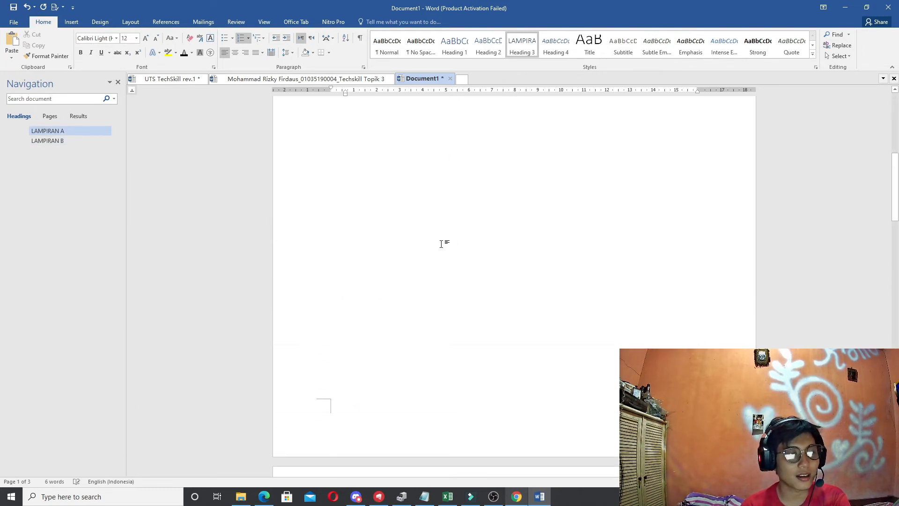
scroll(441, 243, down, 15)
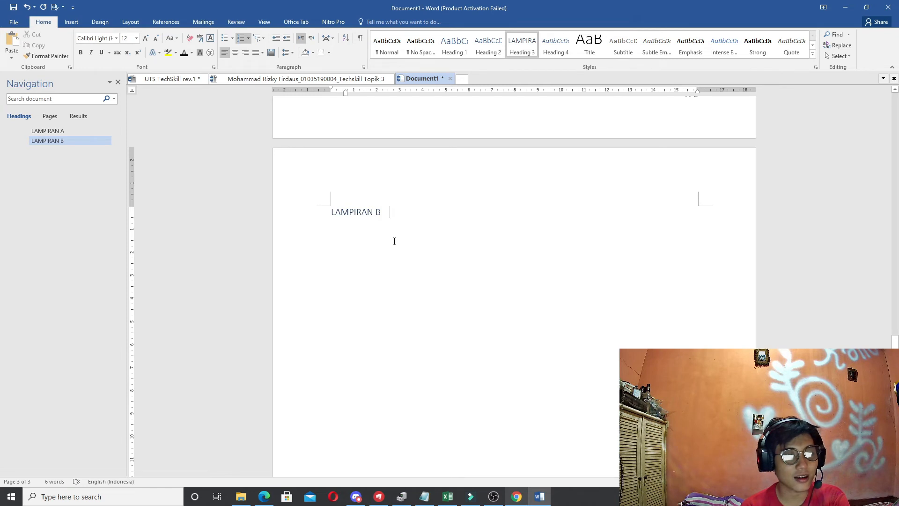
scroll(397, 239, down, 1)
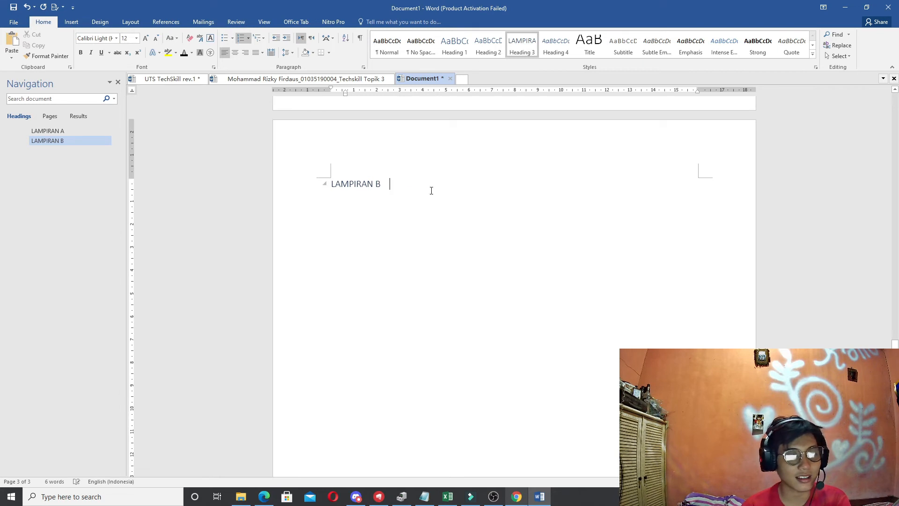
key(ctrl+z)
Use Format Painter to copy the LAMPIRAN A heading format to page 3's first line, creating the centred LAMPIRAN B heading.
scroll(415, 207, up, 12)
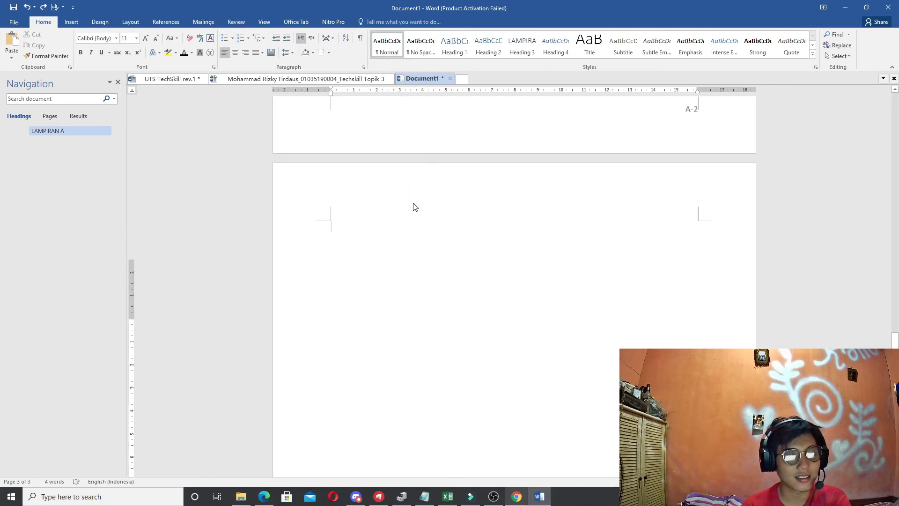
scroll(440, 240, up, 20)
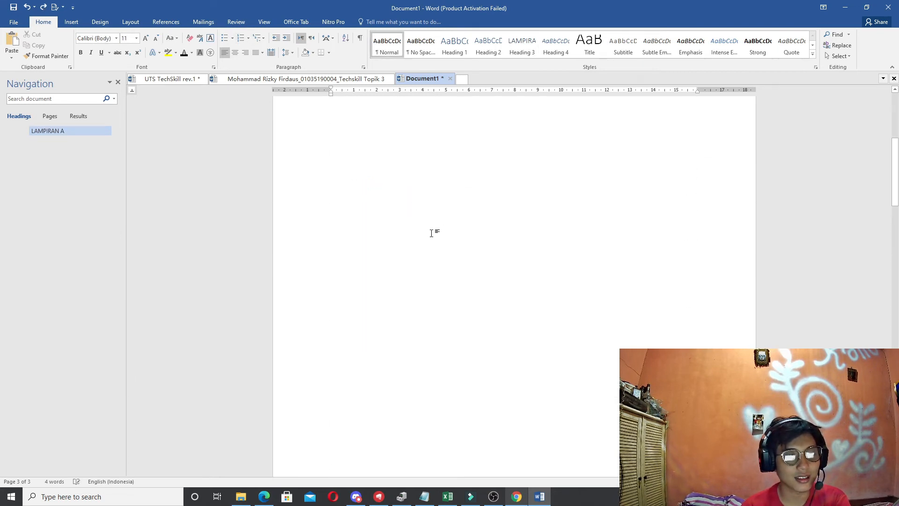
scroll(437, 264, up, 15)
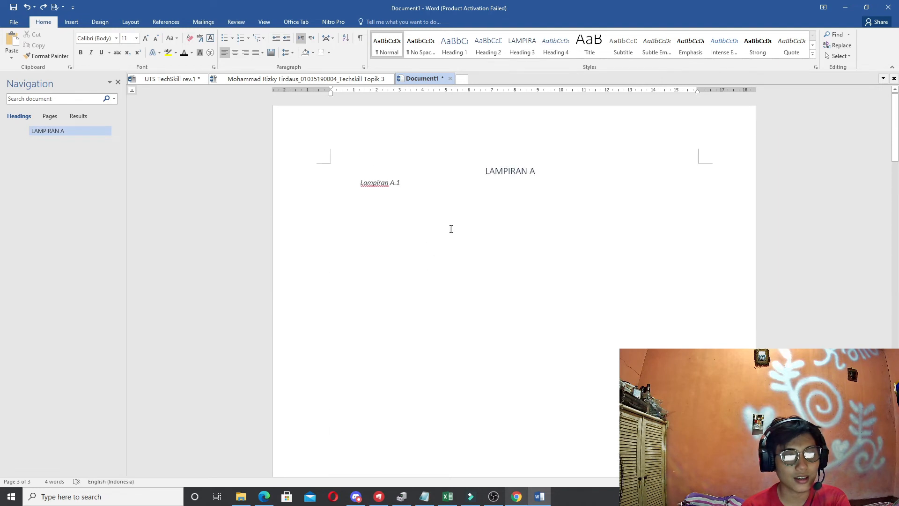
click(505, 171)
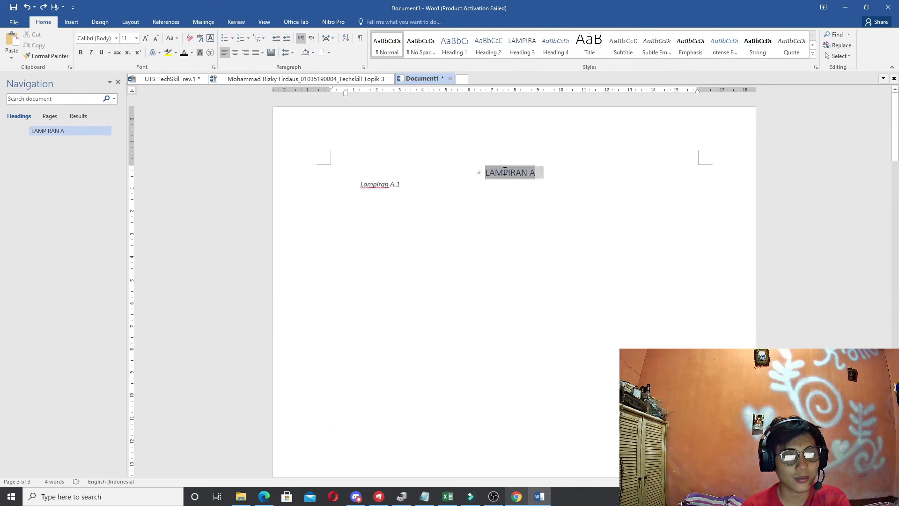
click(47, 55)
scroll(500, 314, down, 1)
scroll(500, 314, down, 15)
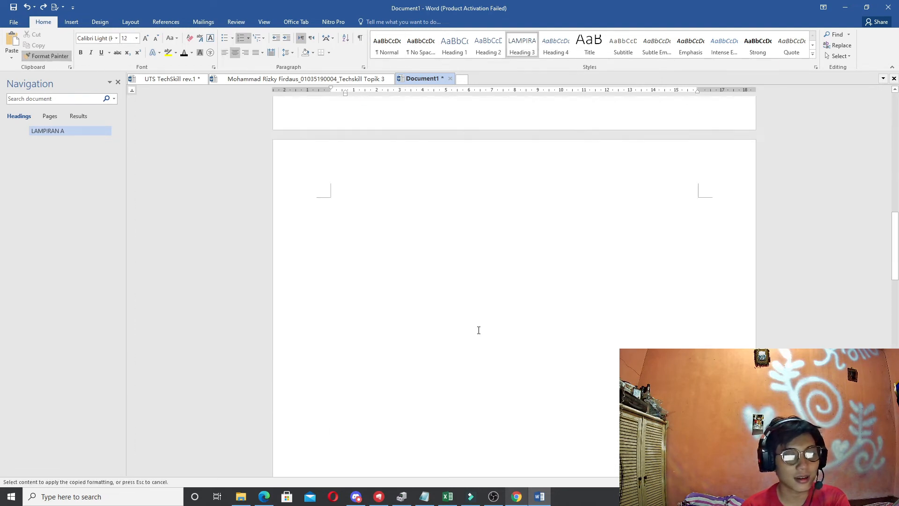
scroll(469, 342, down, 8)
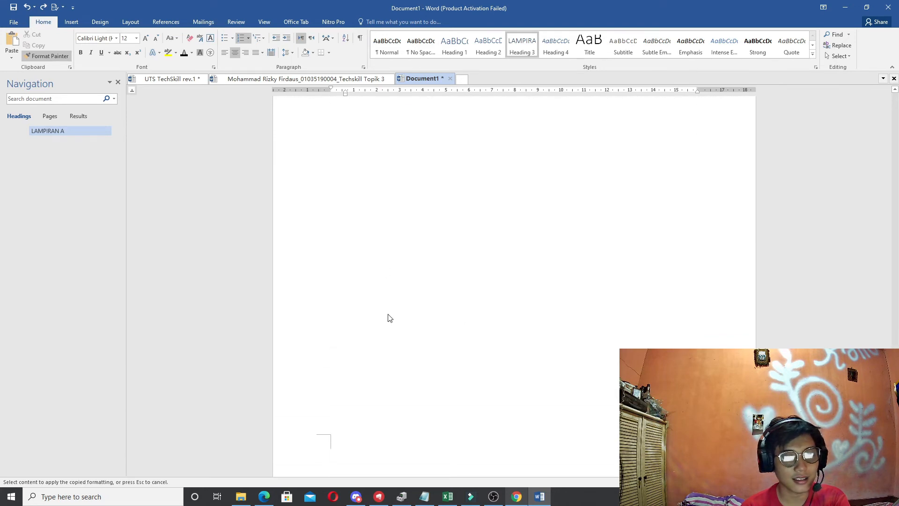
scroll(391, 315, up, 6)
scroll(366, 278, up, 3)
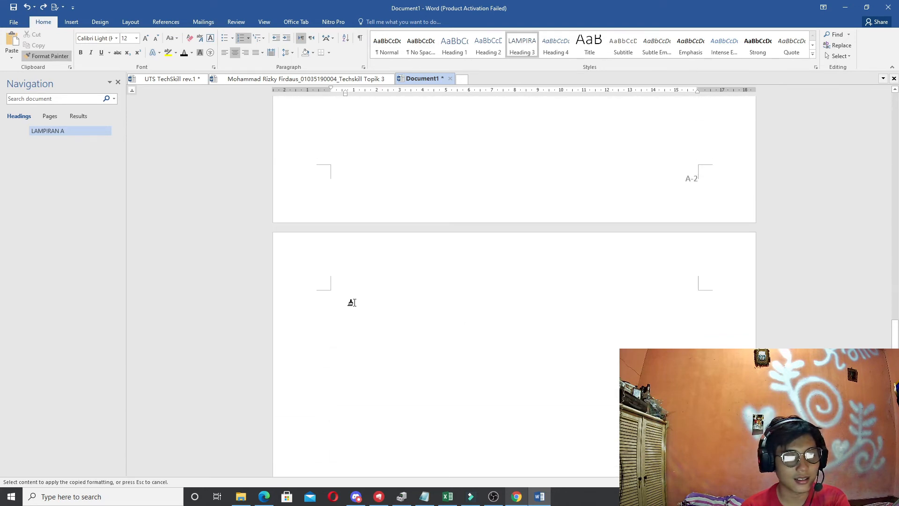
click(342, 294)
scroll(405, 311, down, 10)
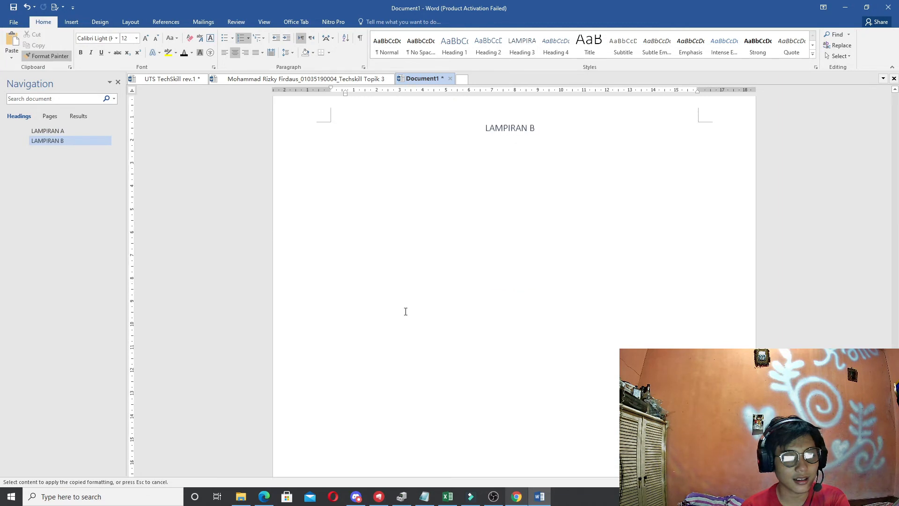
click(555, 314)
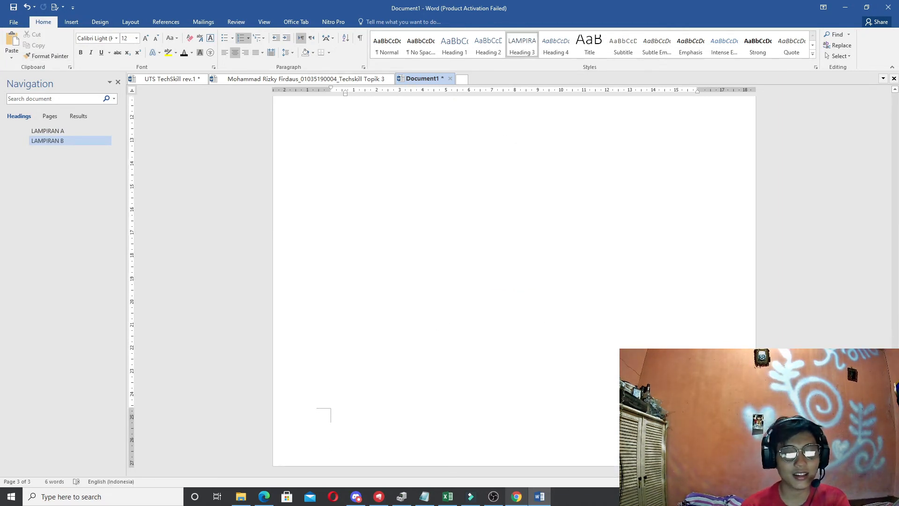
Add an empty line below the LAMPIRAN B heading, then check the page numbers in the footers of pages 2 and 3.
key(Return)
double_click(650, 435)
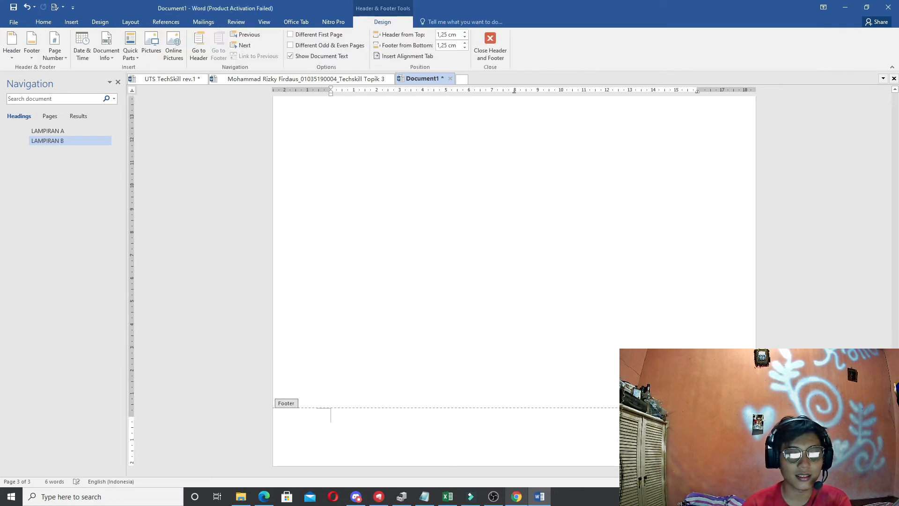
scroll(597, 341, up, 5)
scroll(616, 356, up, 5)
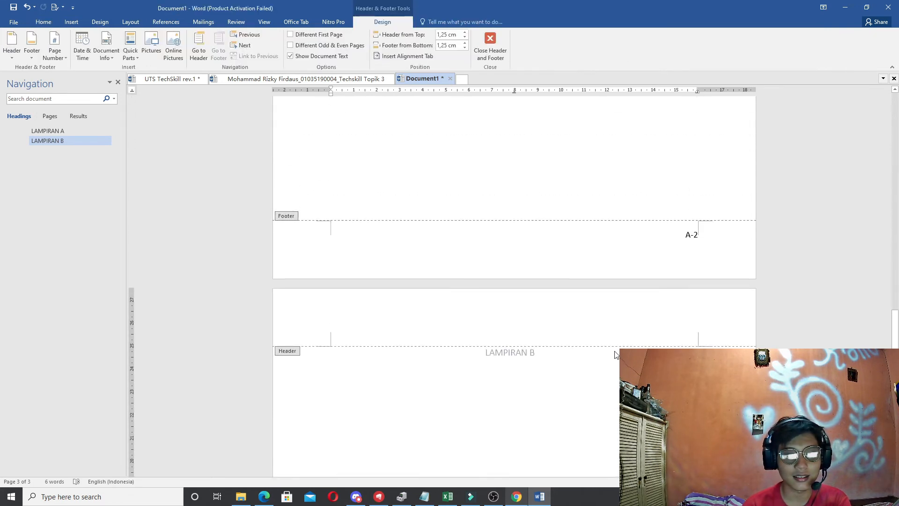
scroll(604, 361, up, 3)
scroll(602, 363, down, 5)
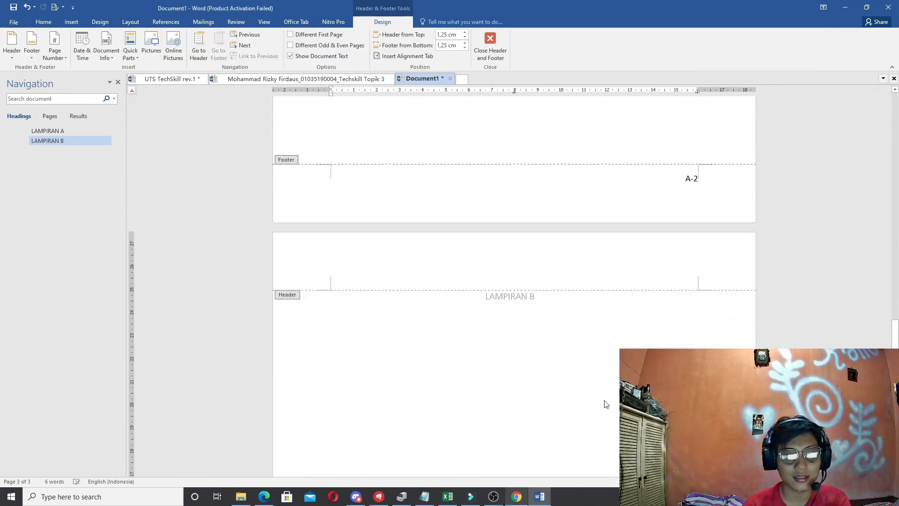
double_click(598, 373)
scroll(599, 374, down, 8)
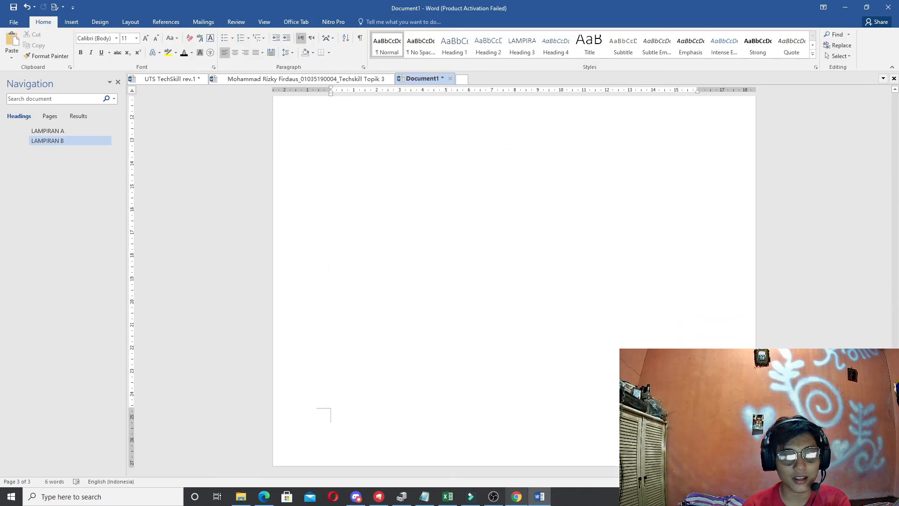
scroll(555, 276, up, 3)
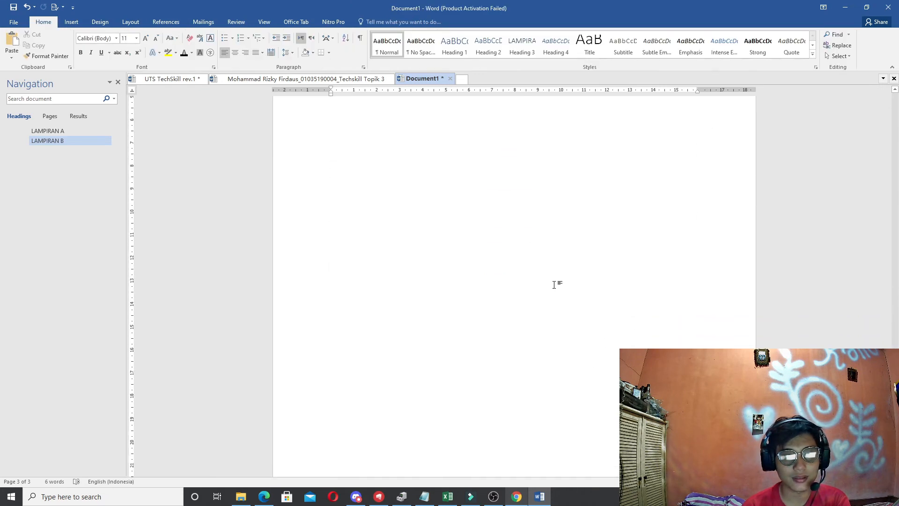
scroll(638, 331, down, 3)
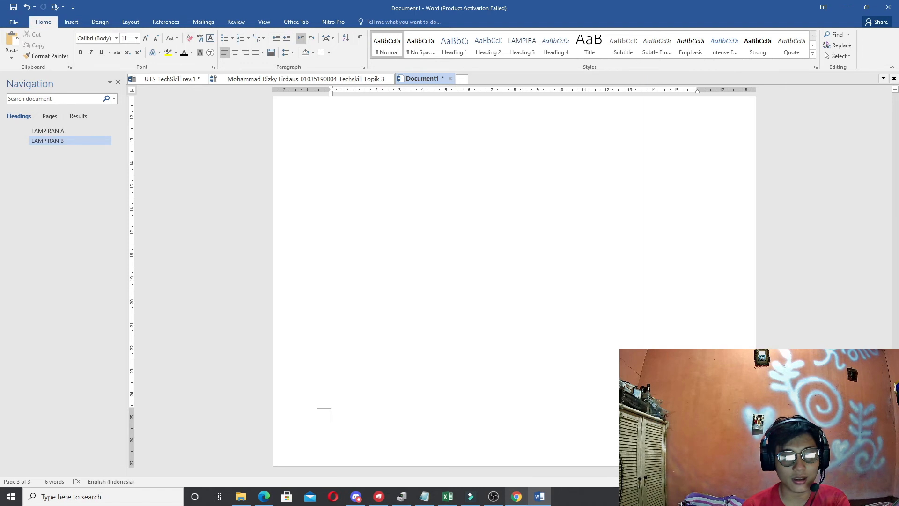
Set the page 3 footer's page number format to start at 1 and return to the document body.
double_click(638, 429)
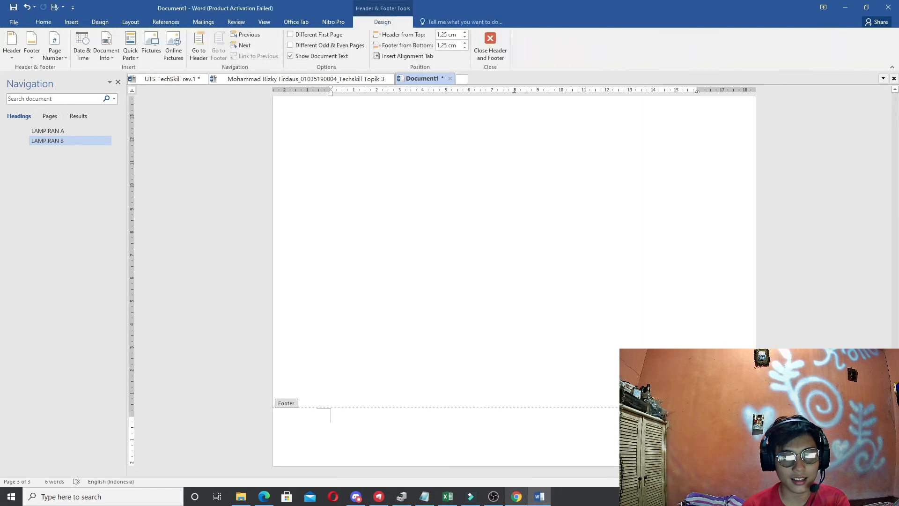
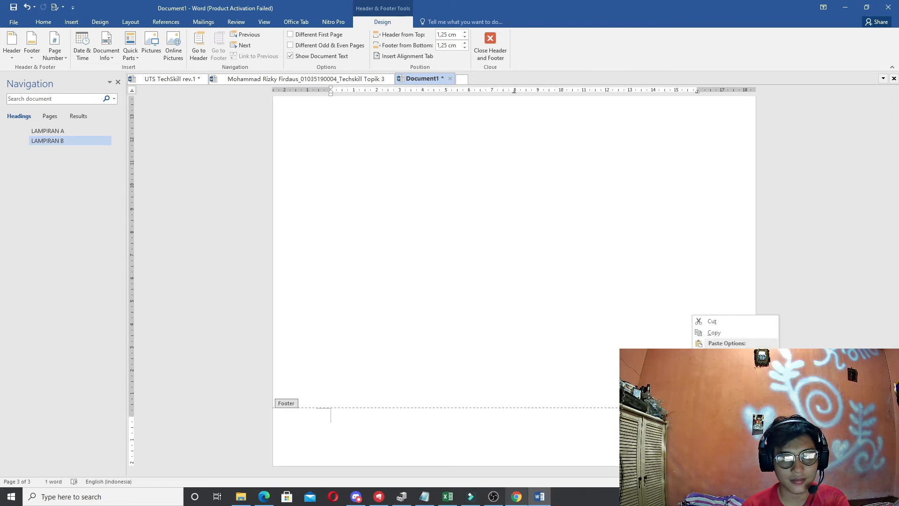
click(732, 407)
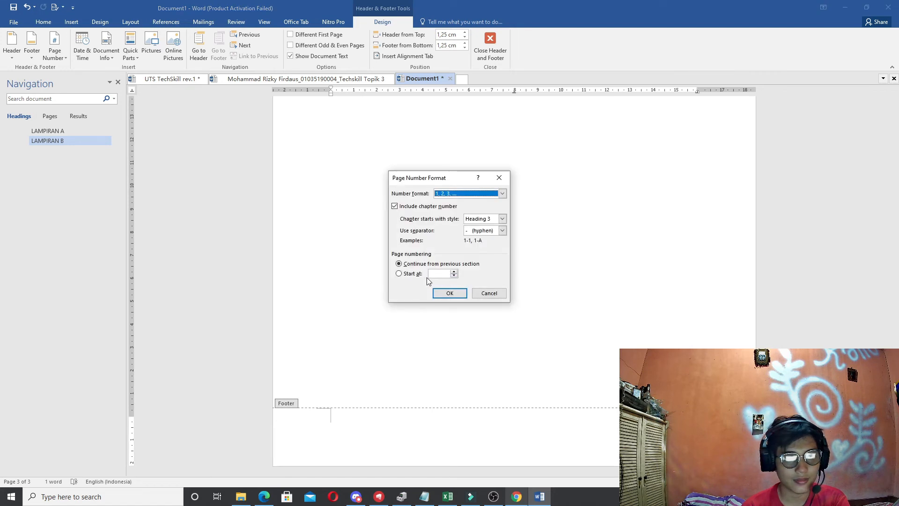
click(454, 272)
click(449, 293)
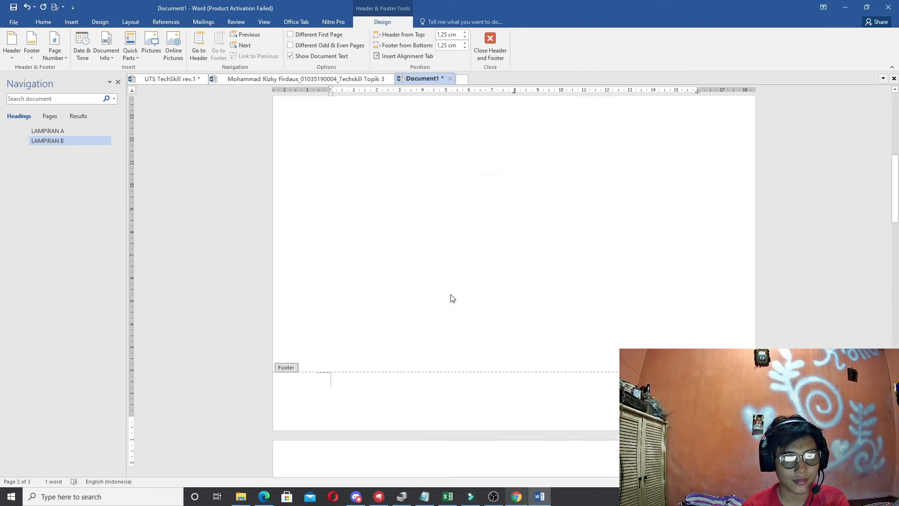
scroll(651, 342, up, 2)
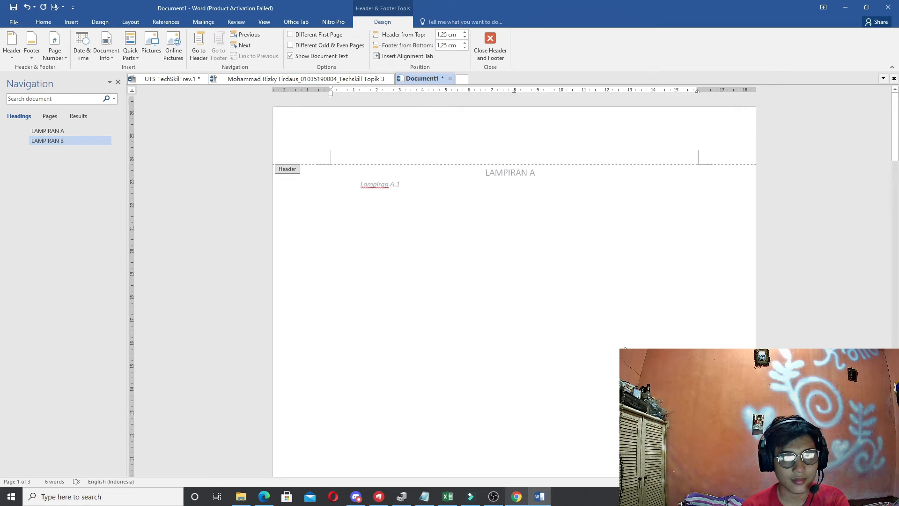
scroll(651, 341, down, 20)
scroll(653, 341, down, 20)
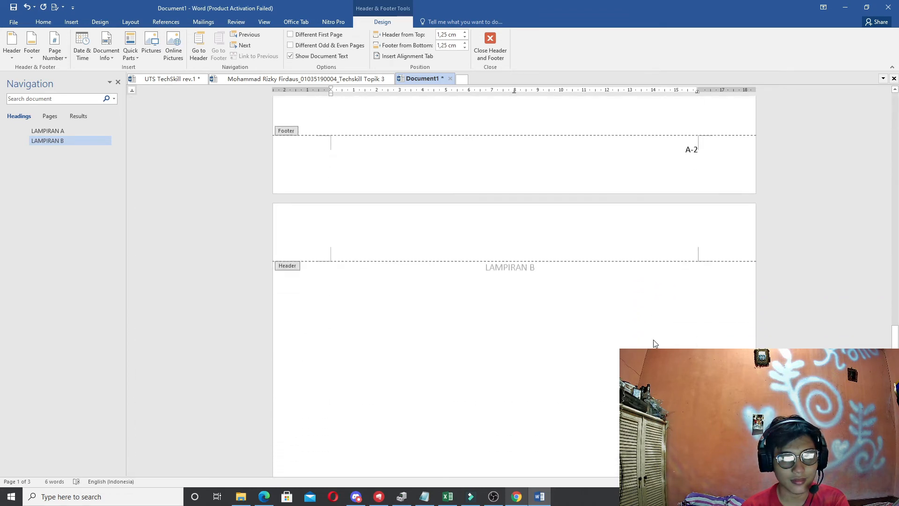
scroll(651, 342, up, 15)
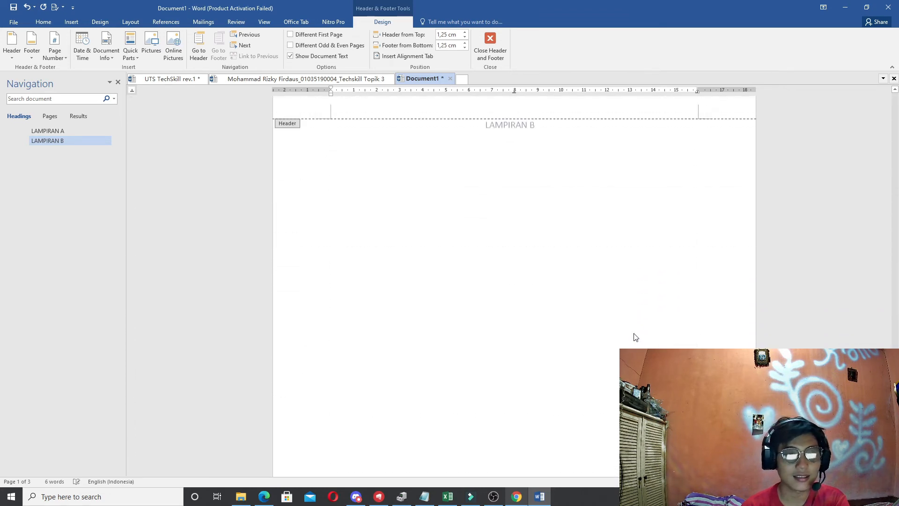
click(490, 47)
scroll(528, 278, up, 5)
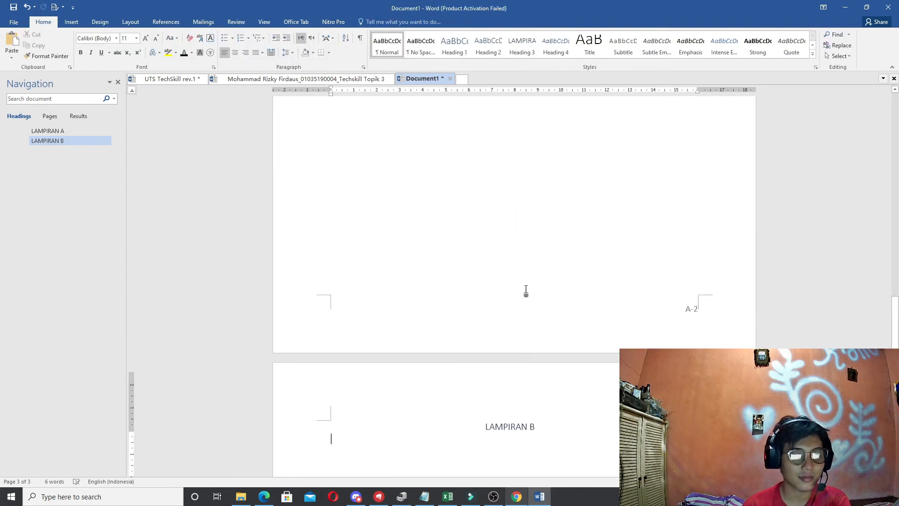
scroll(532, 280, up, 10)
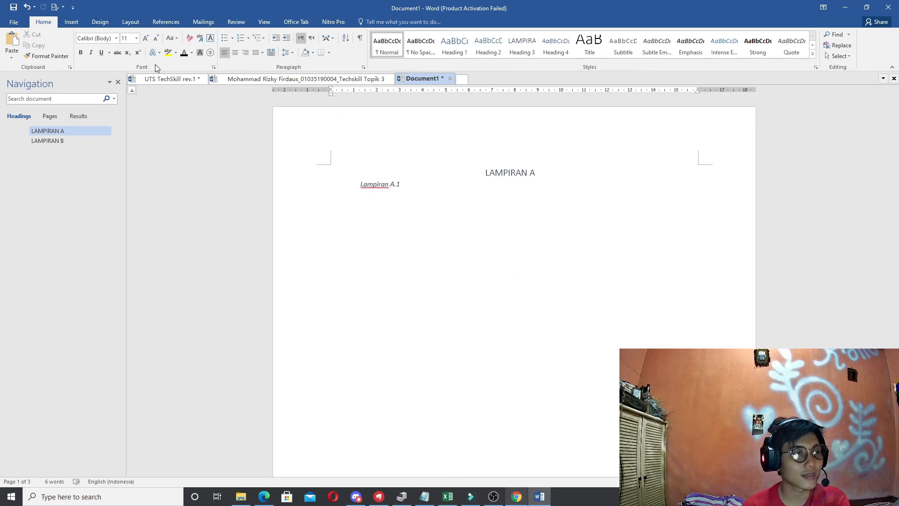
click(70, 22)
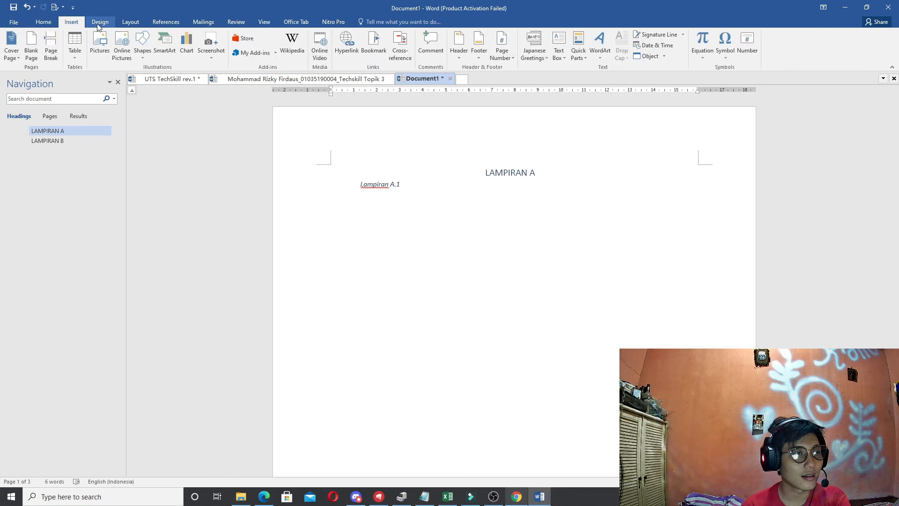
click(100, 22)
click(127, 23)
click(99, 22)
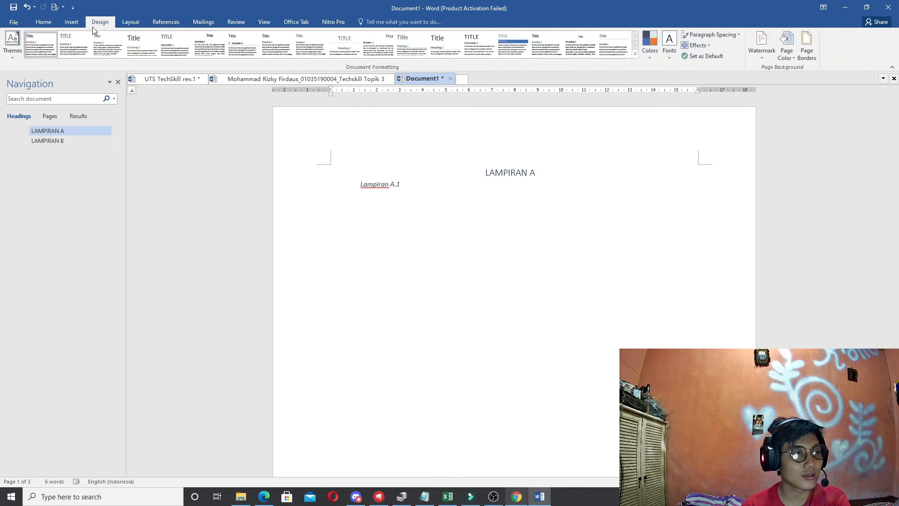
click(132, 22)
scroll(497, 239, down, 20)
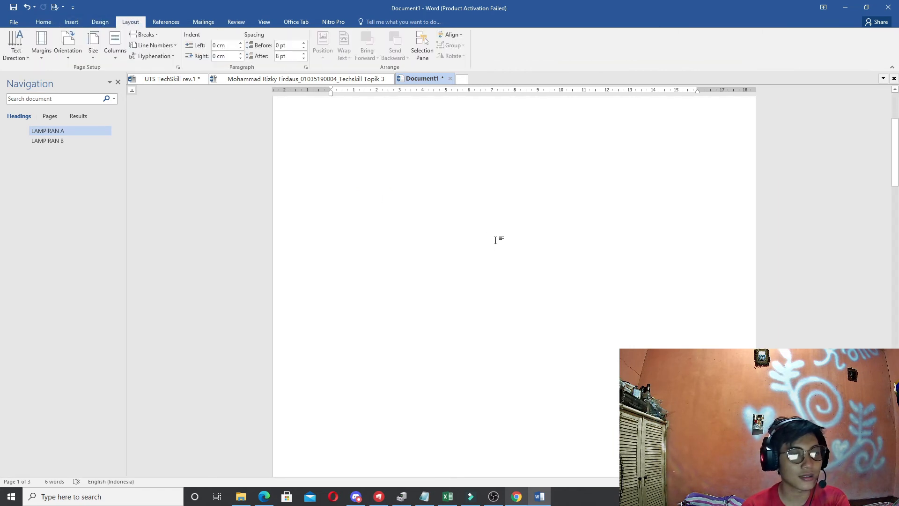
Show the formatting marks and place the cursor at the page break on page 2.
click(37, 21)
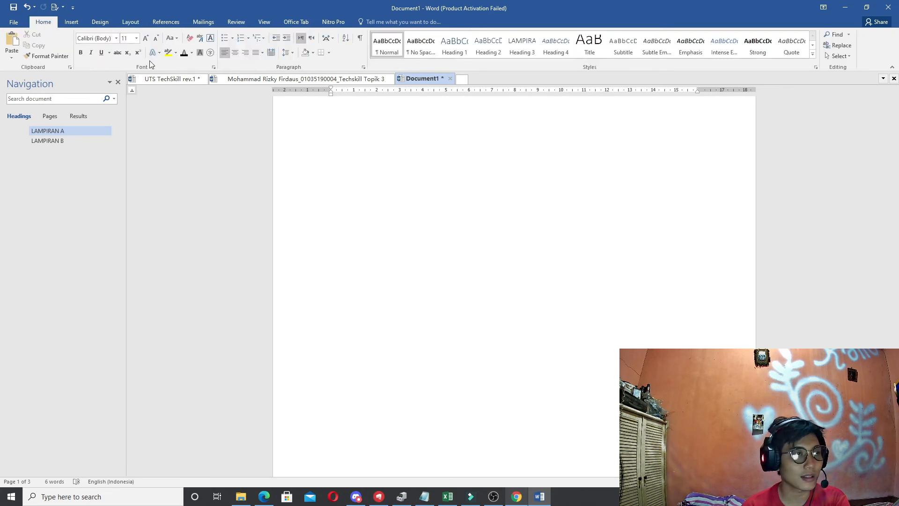
click(361, 38)
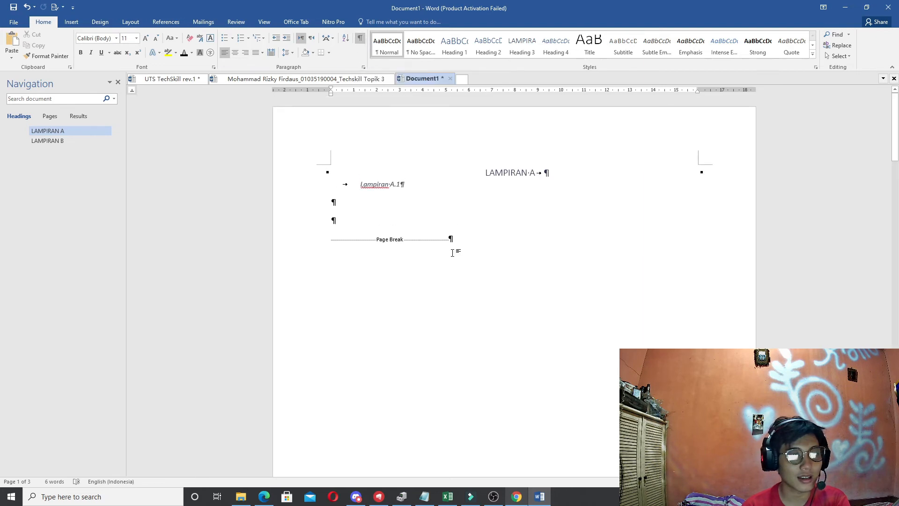
scroll(442, 240, down, 4)
scroll(441, 241, up, 3)
scroll(480, 252, down, 6)
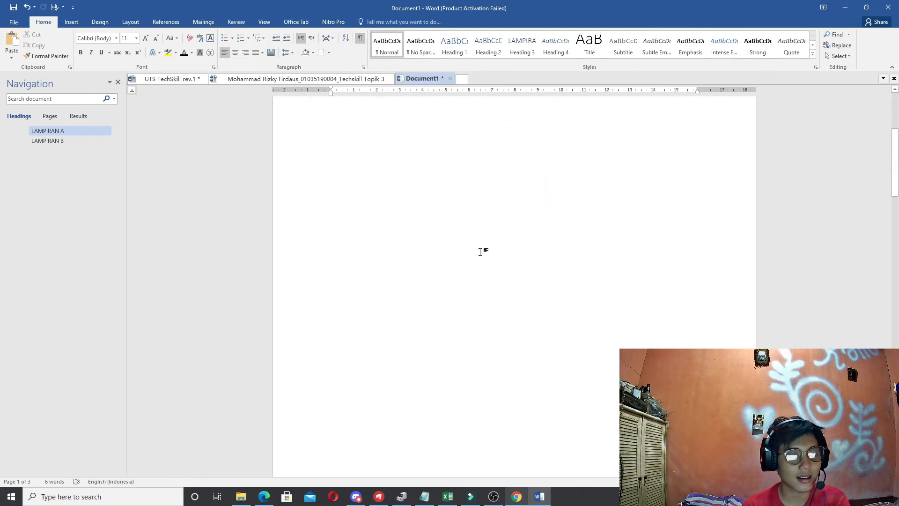
scroll(479, 252, down, 4)
click(376, 243)
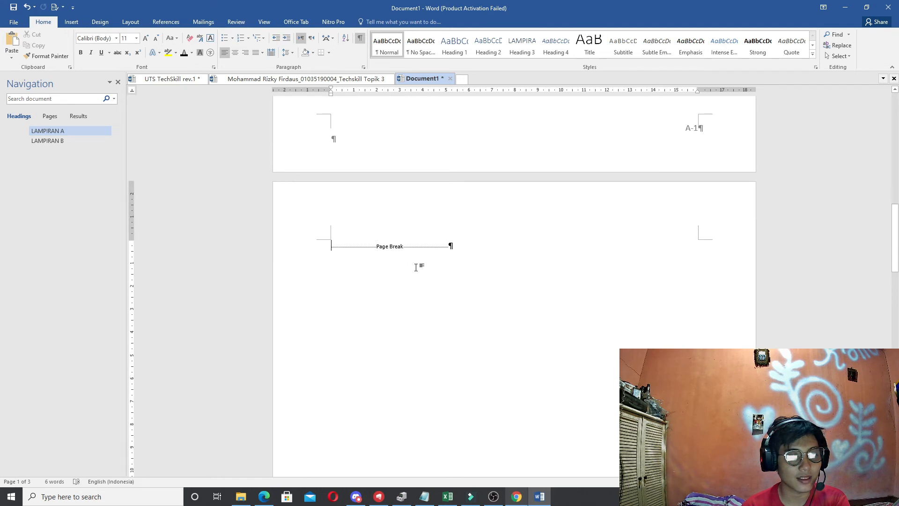
Insert a Next Page section break after the page break on page 2, ahead of the LAMPIRAN B page.
scroll(416, 267, down, 10)
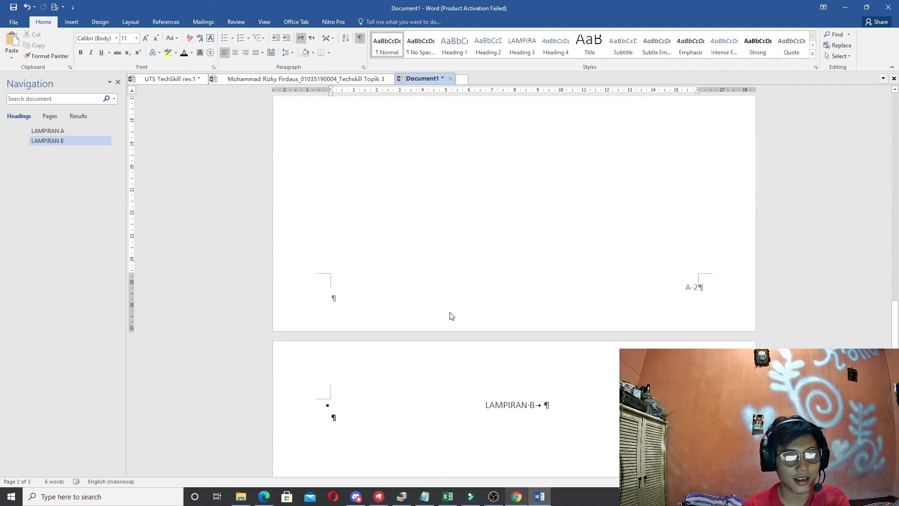
scroll(435, 314, up, 15)
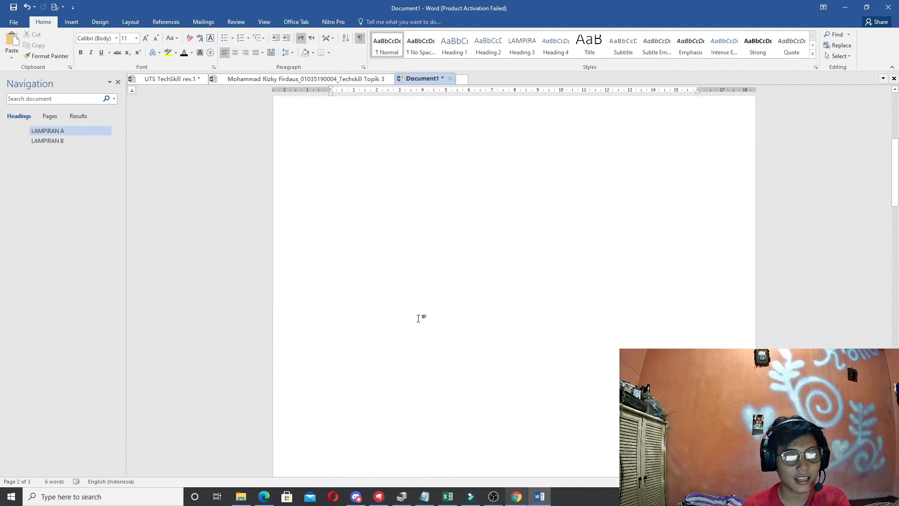
scroll(416, 314, up, 5)
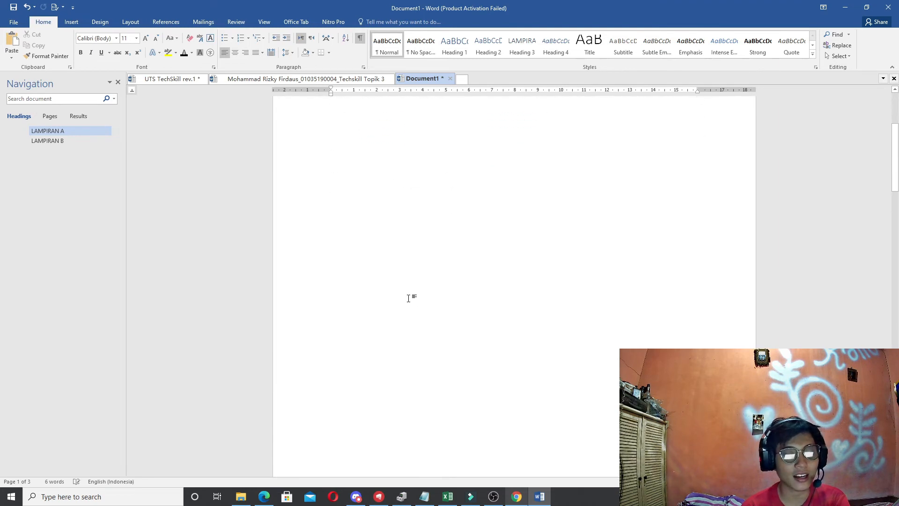
scroll(408, 298, down, 5)
scroll(407, 292, down, 2)
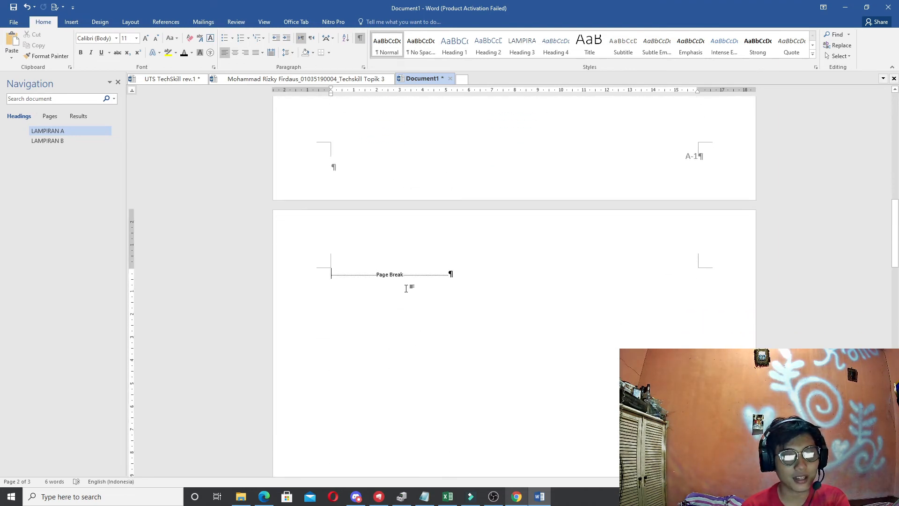
scroll(384, 248, down, 3)
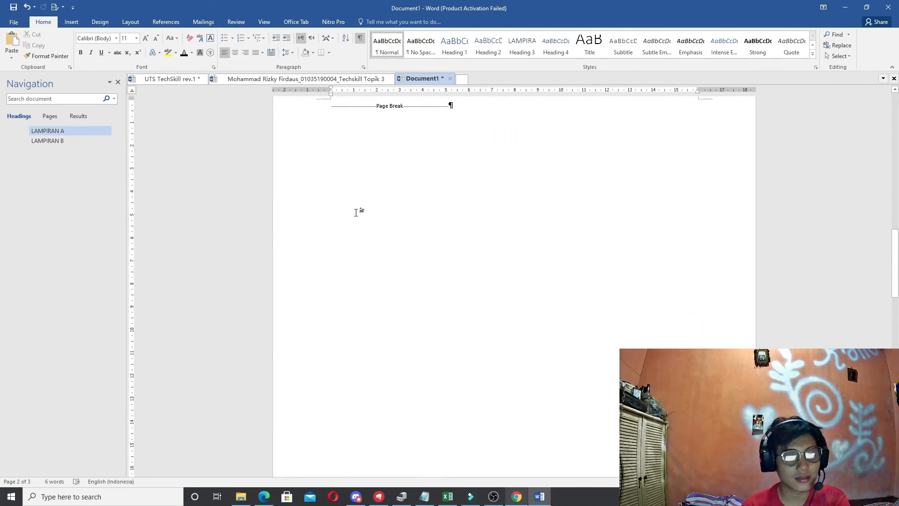
scroll(358, 210, up, 3)
click(130, 22)
click(156, 35)
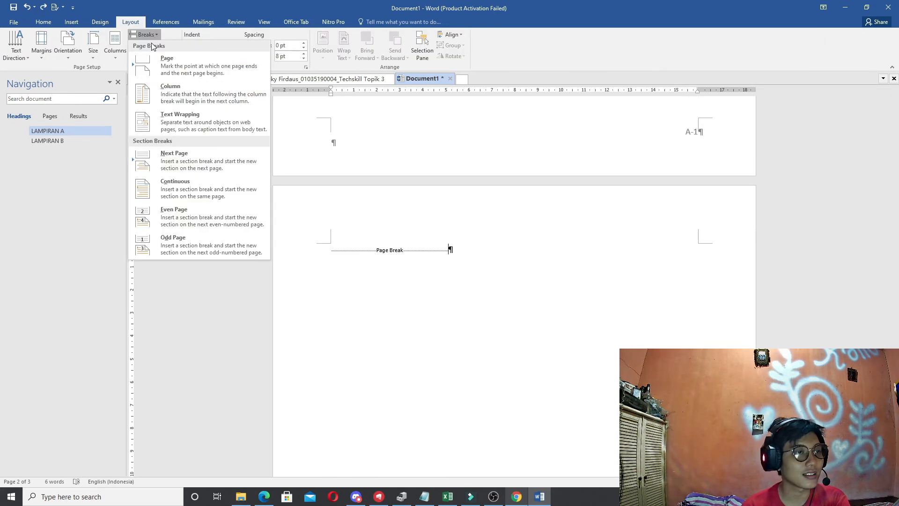
click(169, 166)
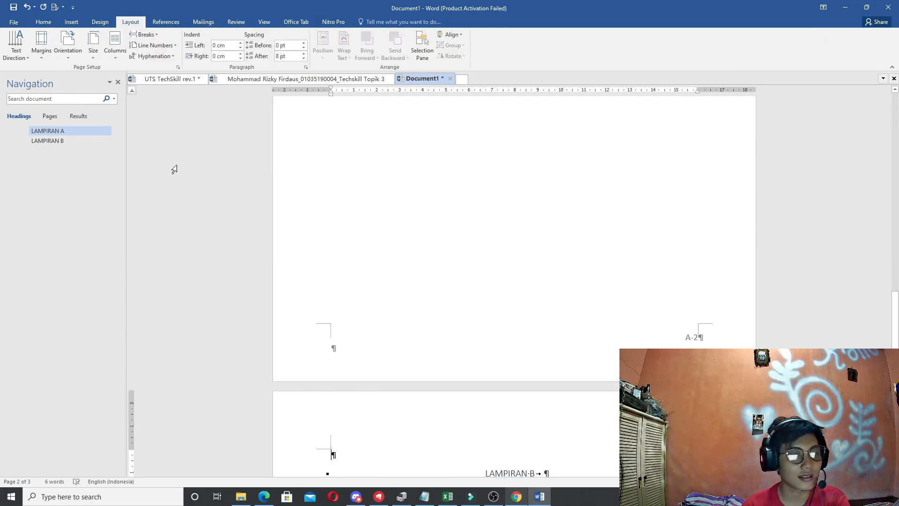
Delete the empty paragraph above the LAMPIRAN B heading on page 3 and review the pages.
scroll(200, 183, down, 3)
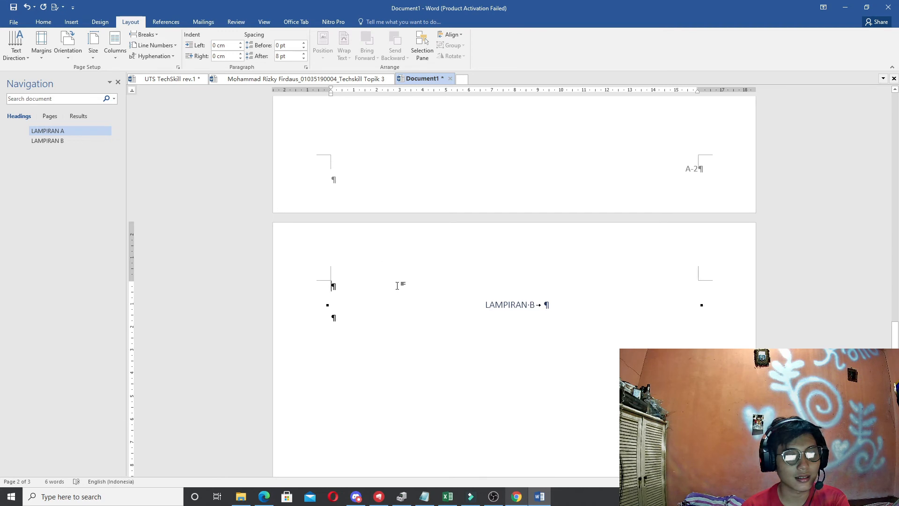
key(Delete)
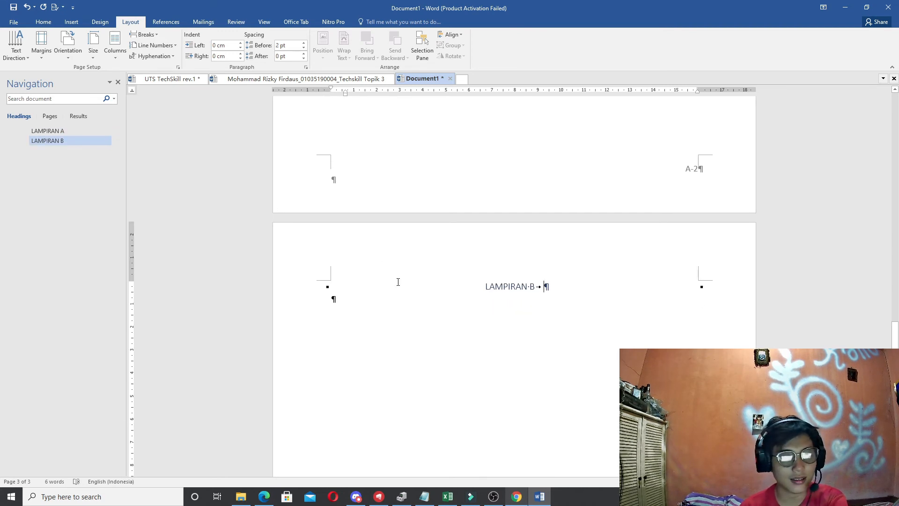
scroll(398, 281, down, 8)
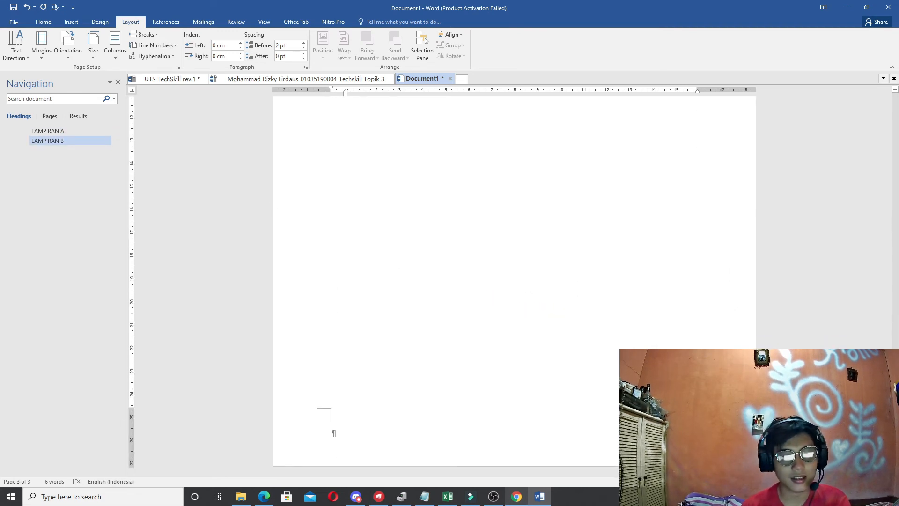
scroll(468, 281, up, 15)
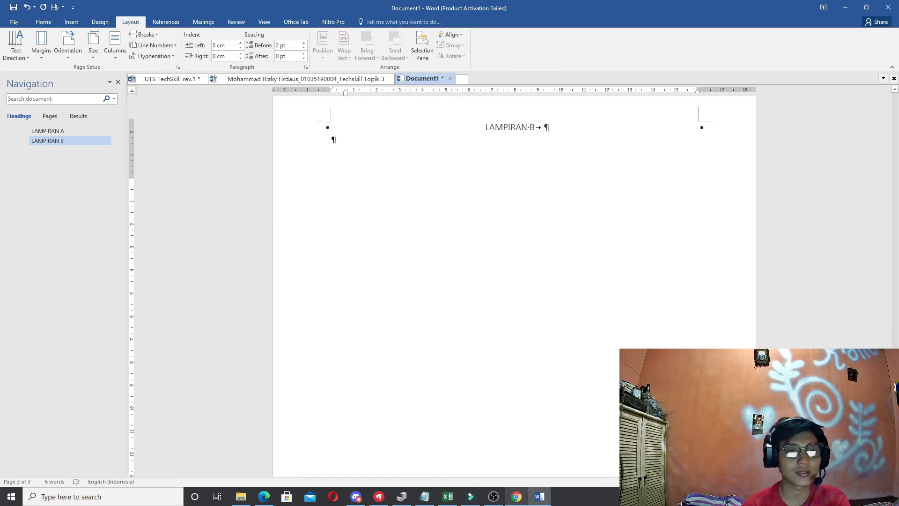
scroll(333, 363, up, 10)
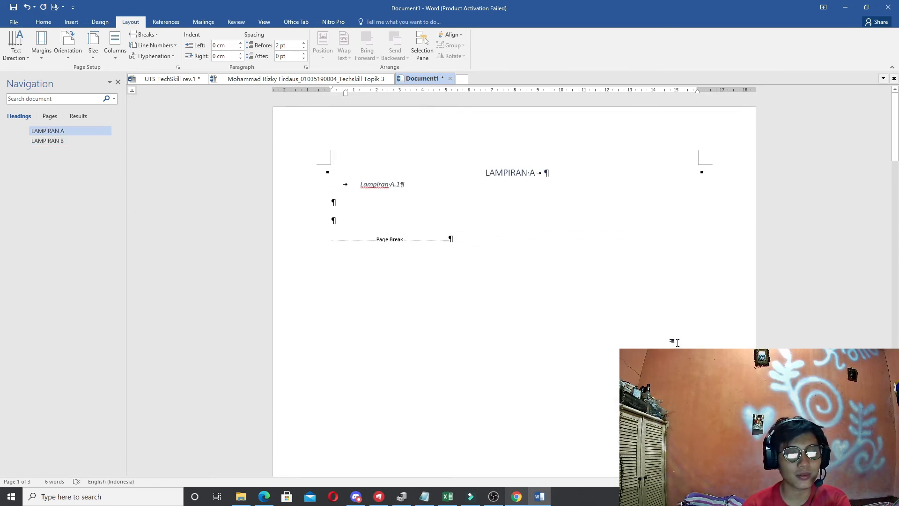
scroll(542, 252, down, 10)
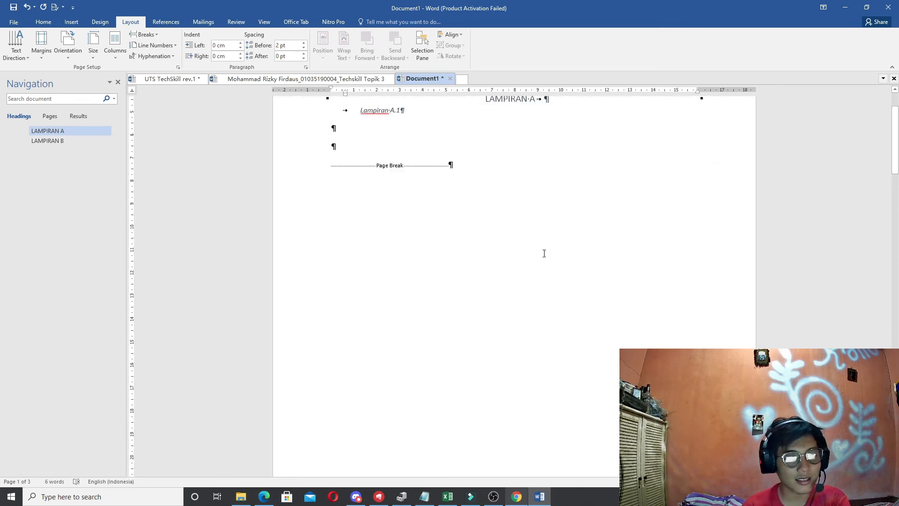
Insert a page break before the LAMPIRAN A heading to create an empty first page.
scroll(564, 292, down, 10)
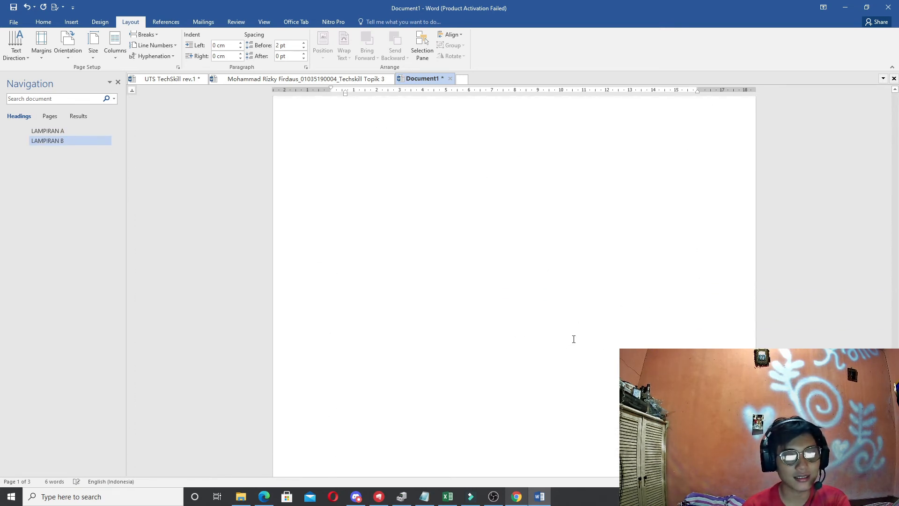
scroll(559, 344, up, 15)
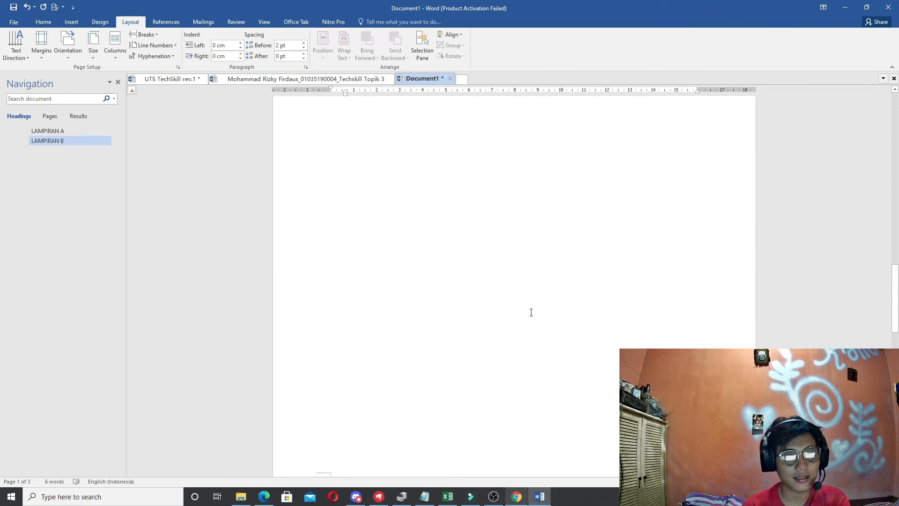
scroll(514, 288, up, 8)
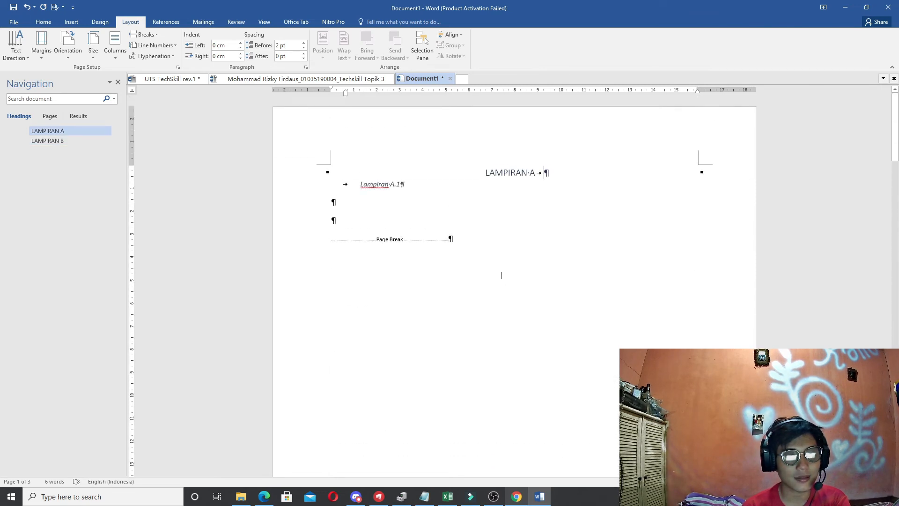
click(490, 167)
click(479, 167)
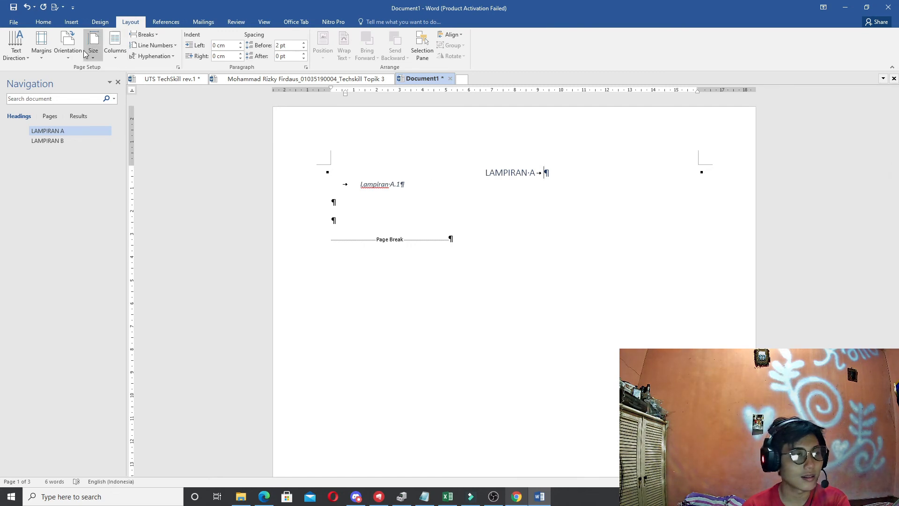
click(71, 22)
click(50, 47)
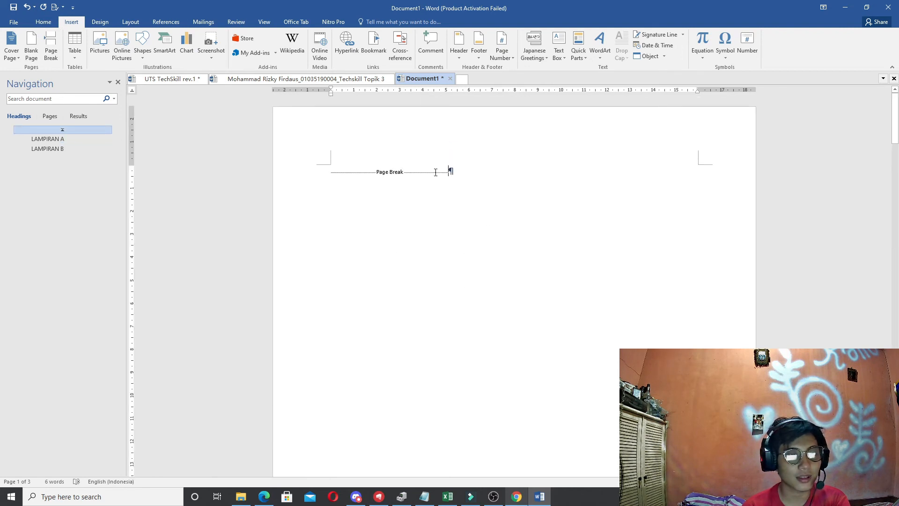
Hide the formatting marks and check the new first page.
click(44, 22)
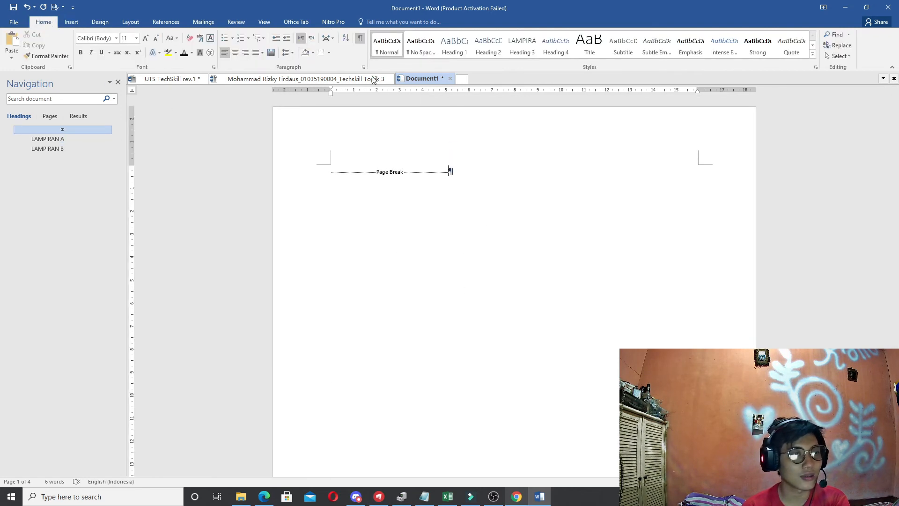
click(360, 40)
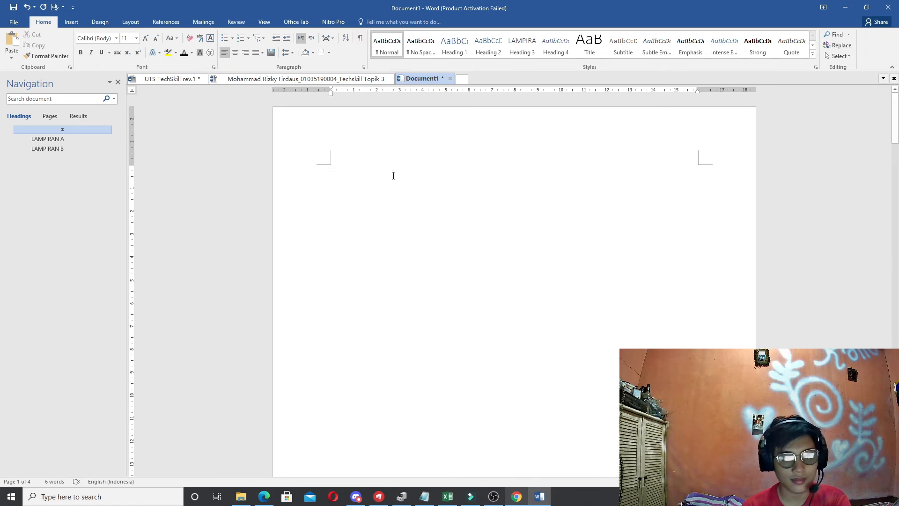
scroll(401, 216, down, 2)
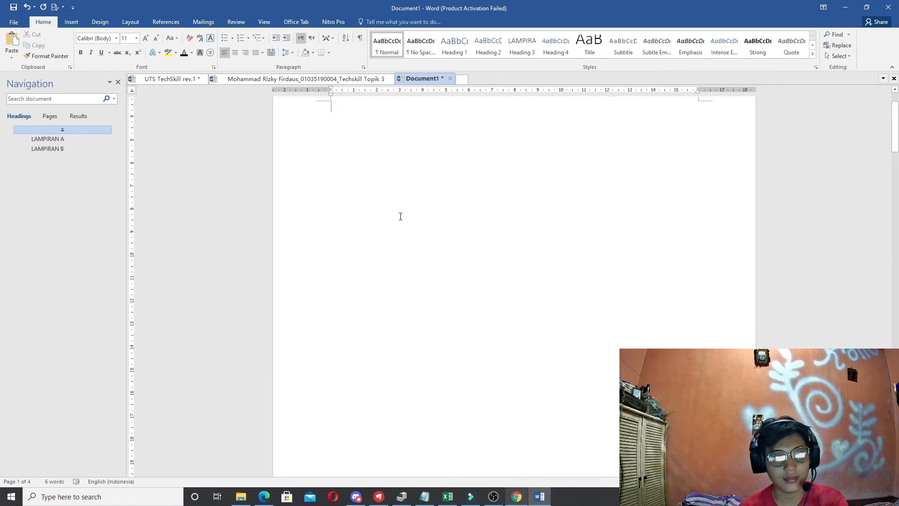
scroll(406, 234, down, 7)
scroll(423, 260, up, 8)
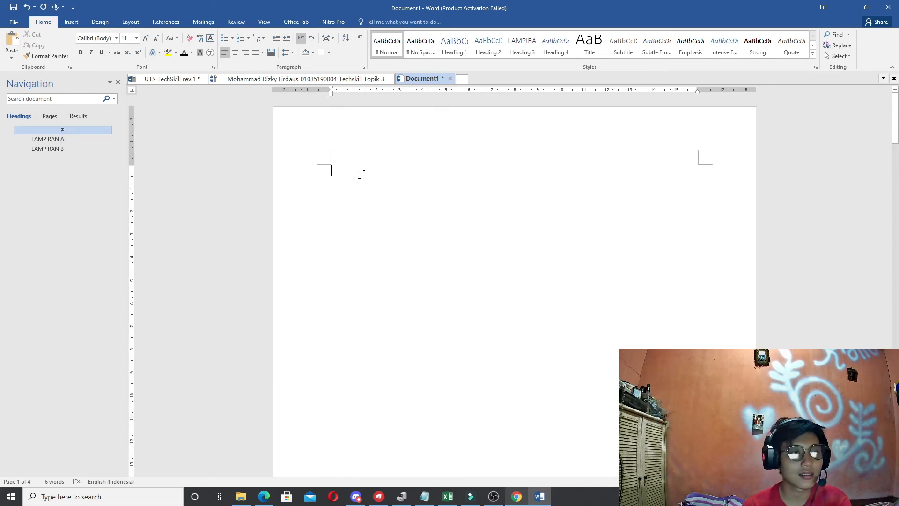
Insert a table of figures for the Lampiran A caption label on the empty first page, using the From template format.
click(68, 24)
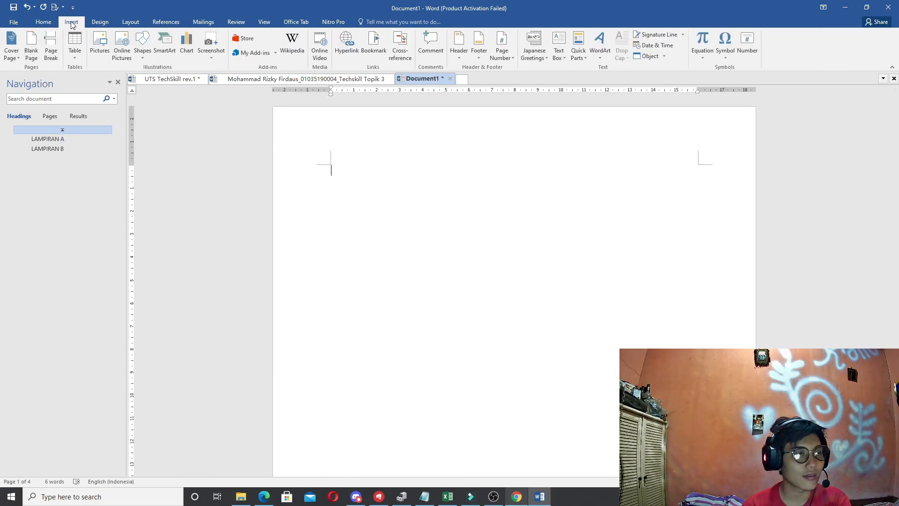
click(99, 23)
scroll(96, 25, up, 1)
click(95, 26)
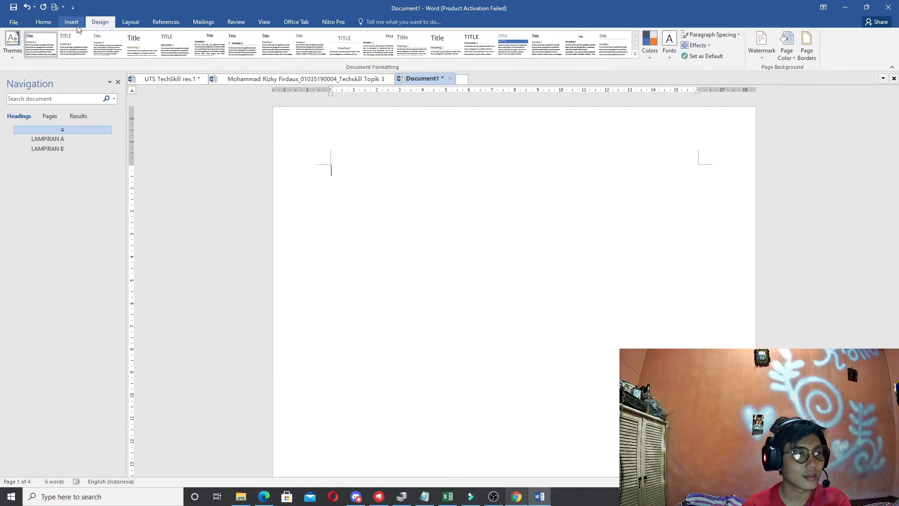
click(78, 27)
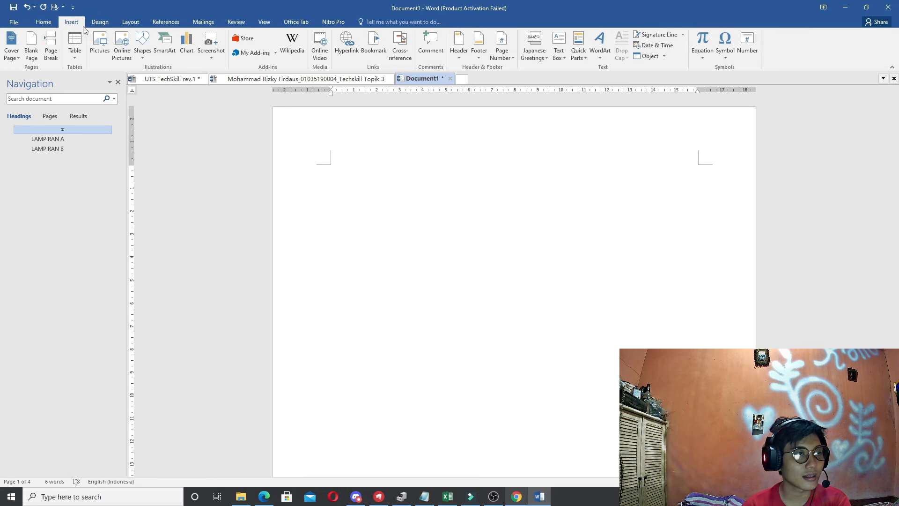
click(169, 24)
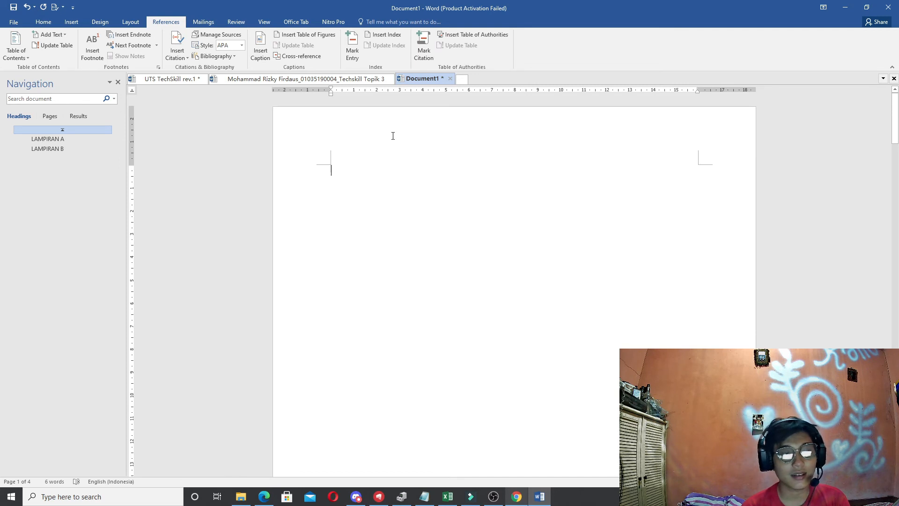
click(300, 35)
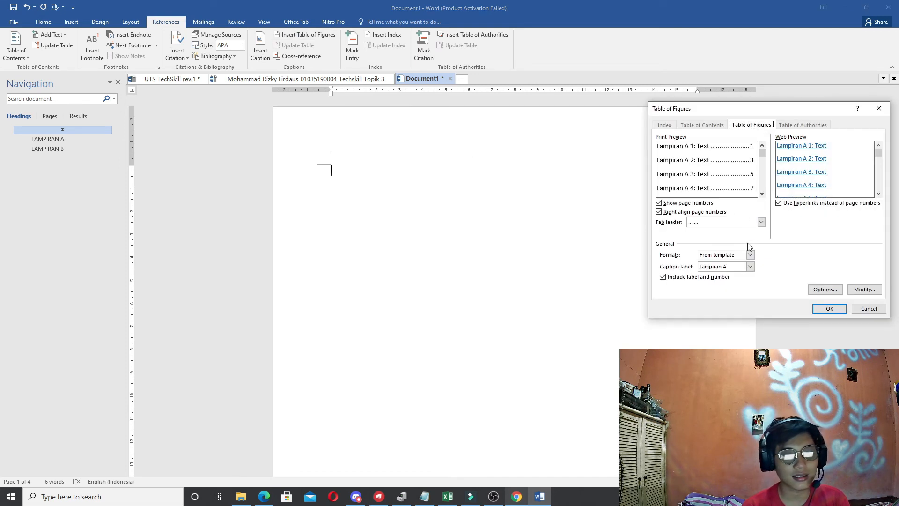
click(749, 255)
click(750, 255)
click(749, 266)
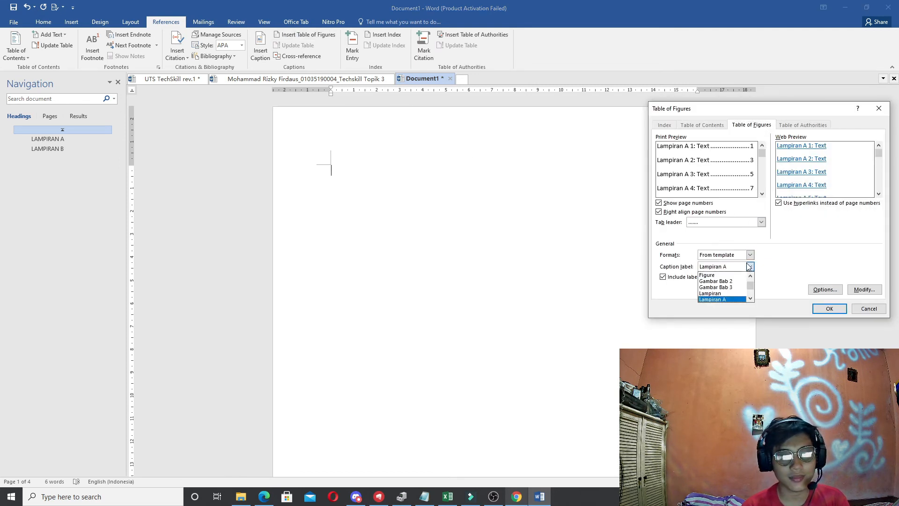
click(749, 266)
click(820, 309)
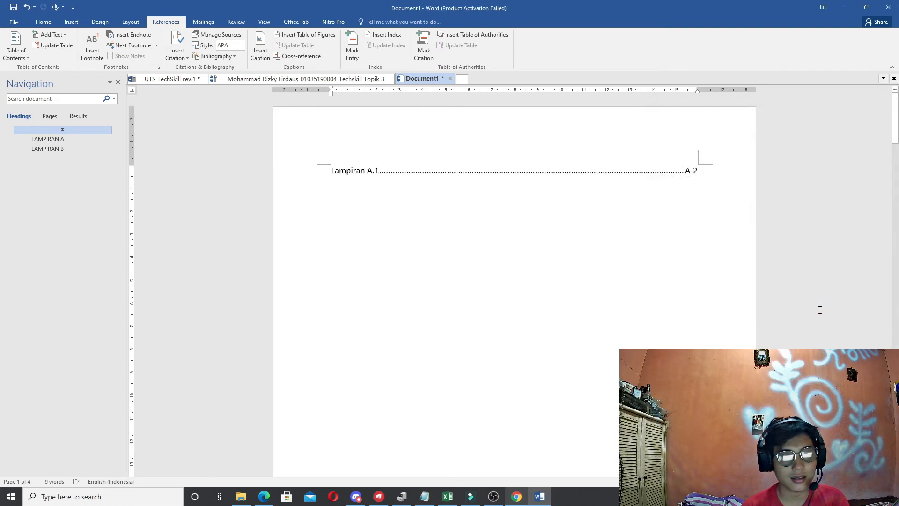
Add empty lines above the Lampiran A.1 list entry and enter the title "Lampiran" directly above it.
click(341, 174)
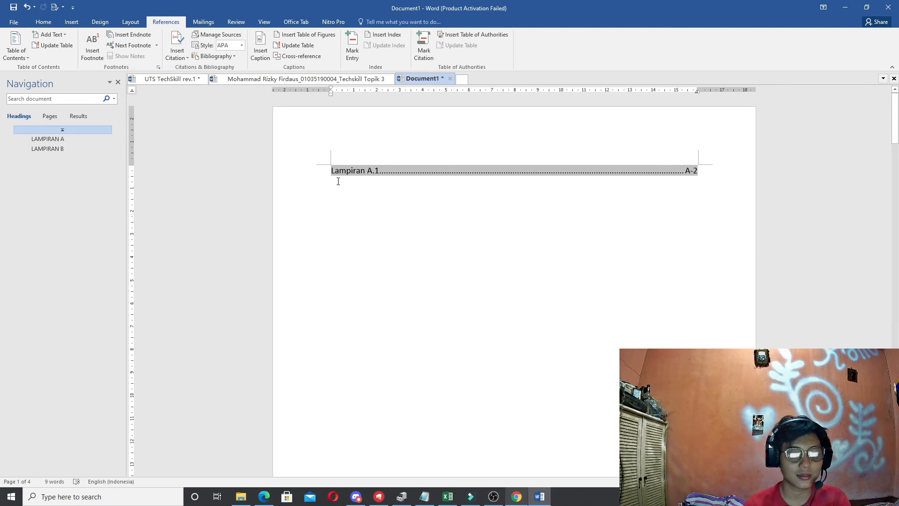
key(Return)
key(Return)
key(Up)
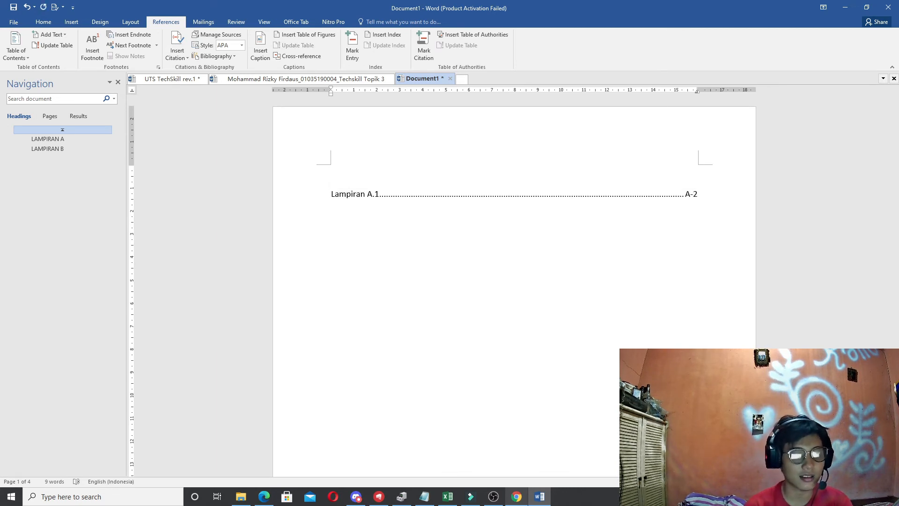
text(Lamp)
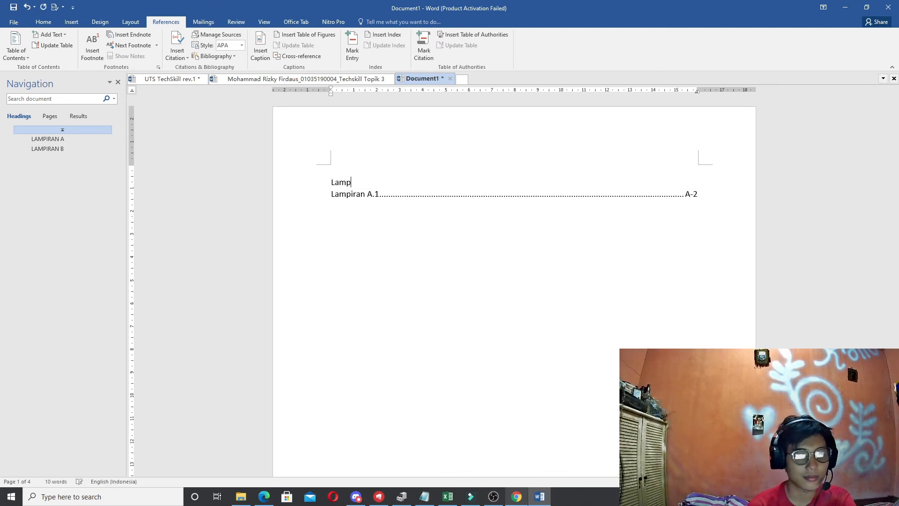
text(iran)
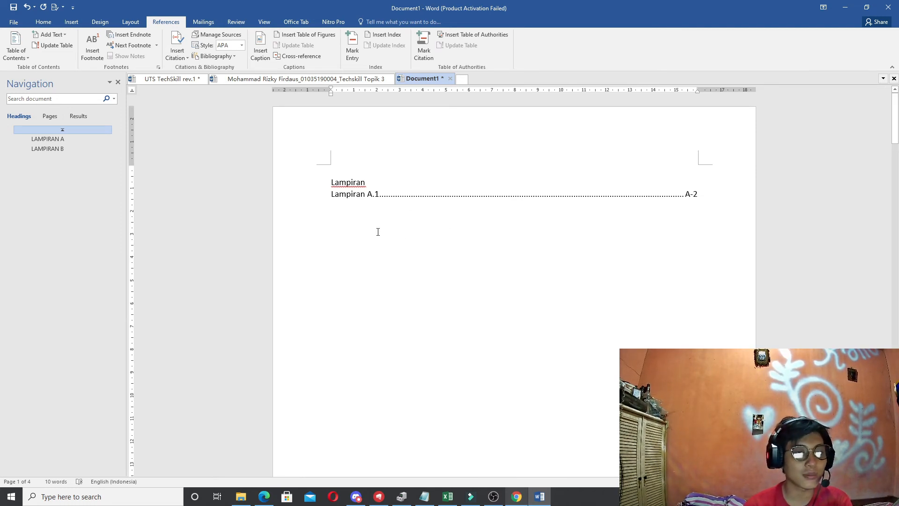
Insert a caption below the LAMPIRAN B heading using the Lampiran B label, with the label included in the caption.
scroll(378, 231, down, 15)
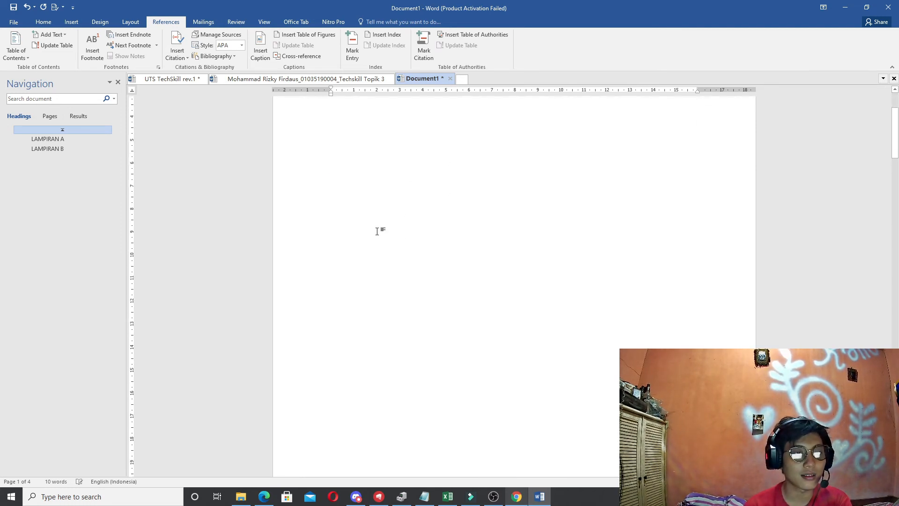
scroll(443, 284, down, 10)
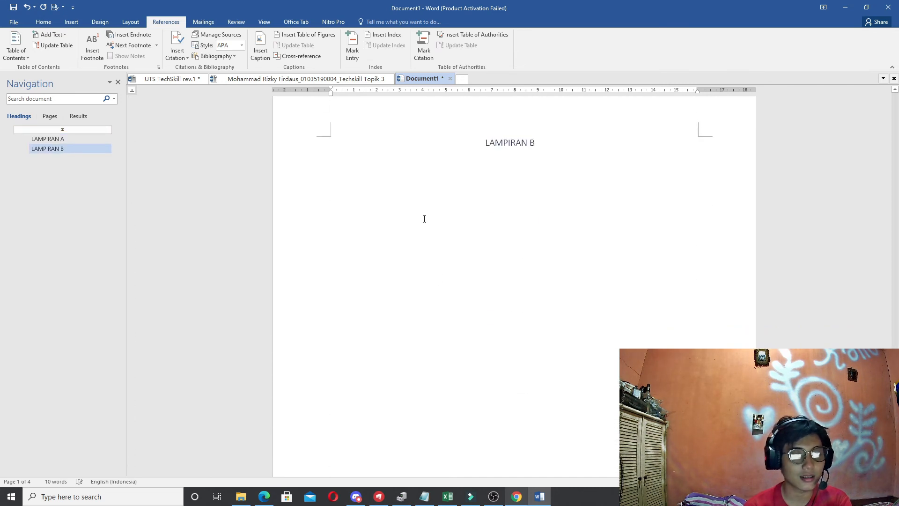
click(424, 170)
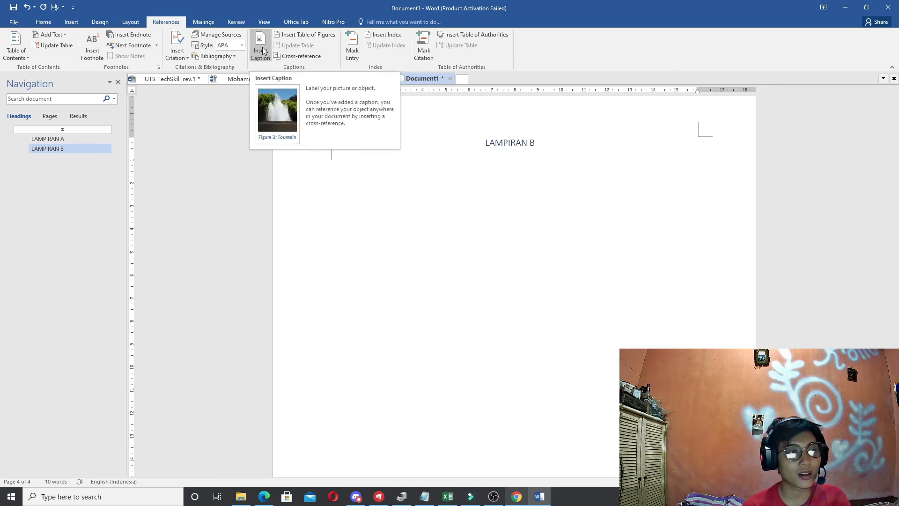
click(269, 46)
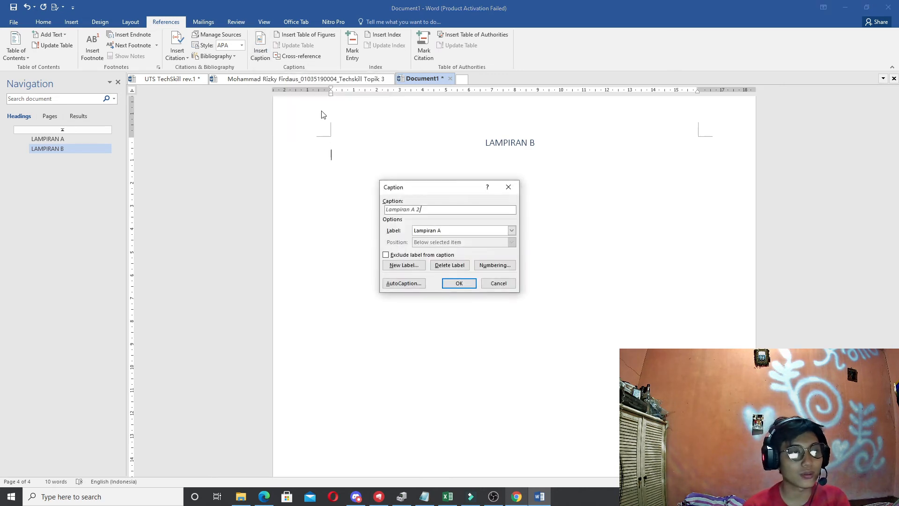
click(481, 232)
click(460, 269)
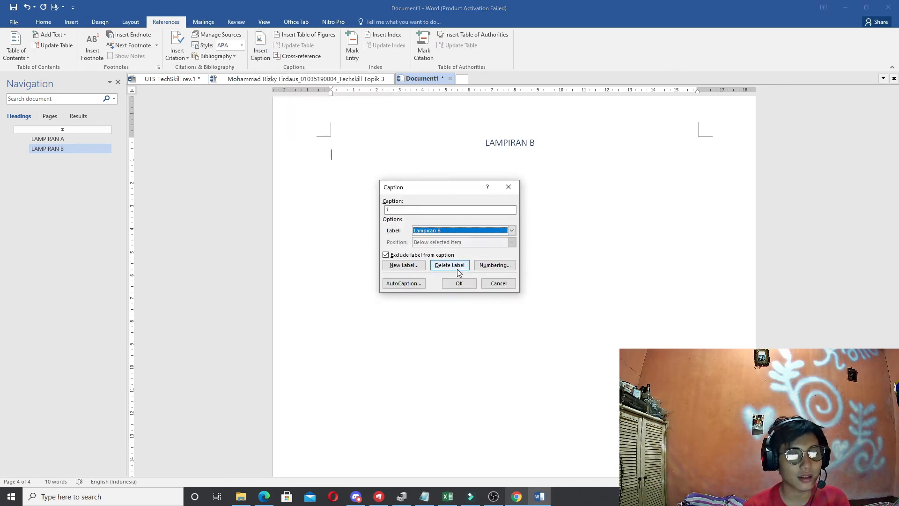
click(386, 255)
click(385, 255)
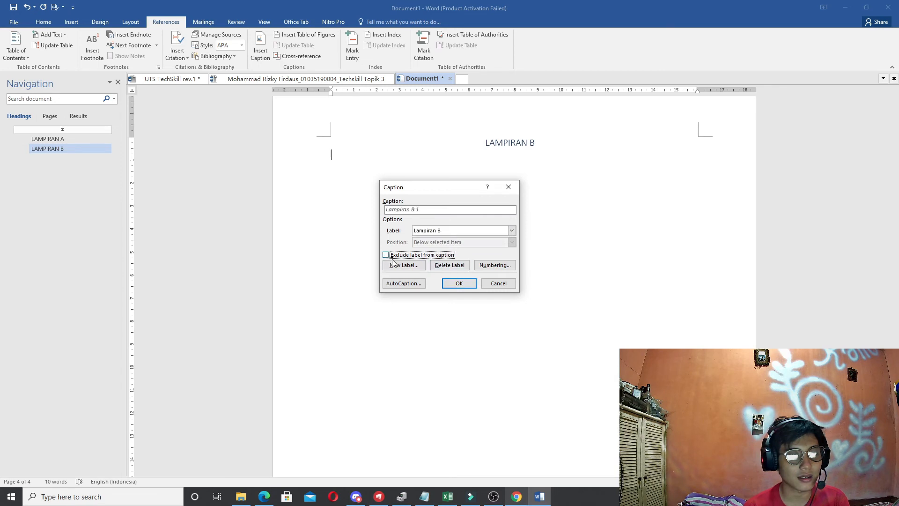
click(458, 284)
Replace the space before the number in the new caption with a period so it reads Lampiran B.1.
scroll(452, 285, up, 3)
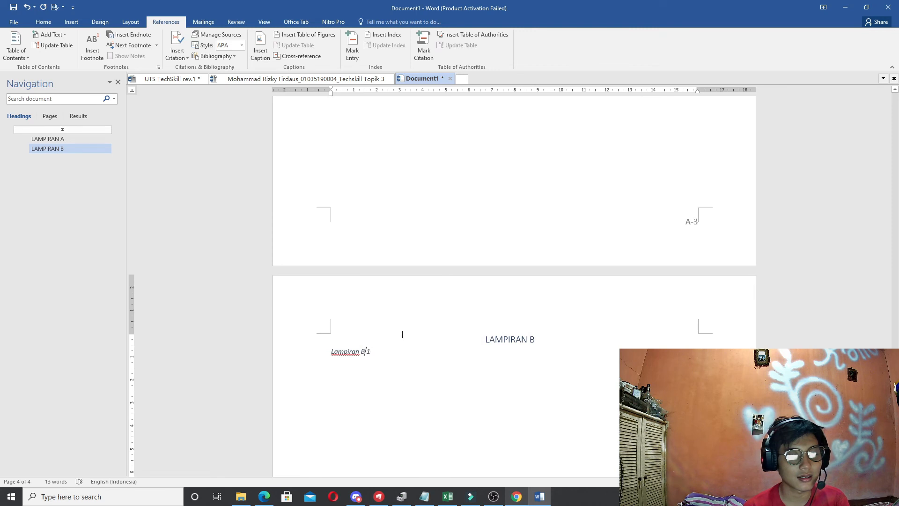
key(BackSpace)
text(.)
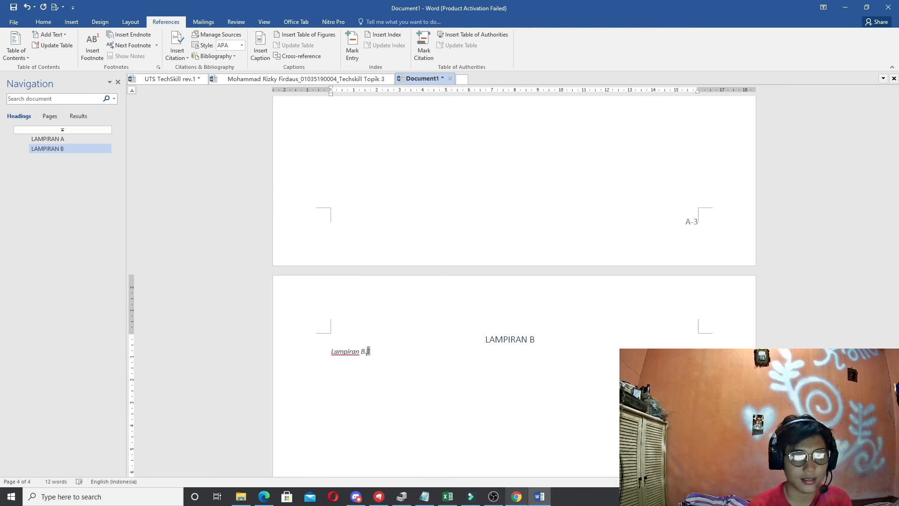
Insert a table of figures for the Lampiran B caption label below the Lampiran A.1 entry on the first page.
scroll(521, 314, up, 5)
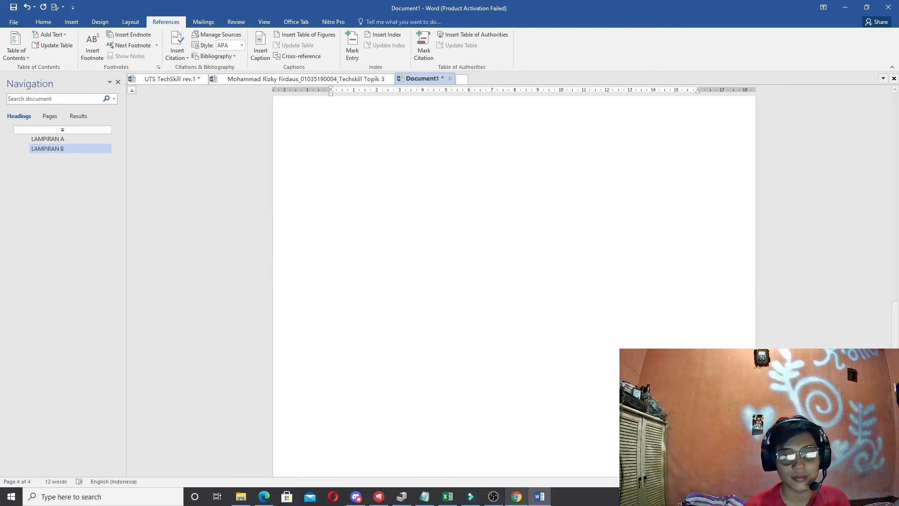
scroll(431, 178, up, 8)
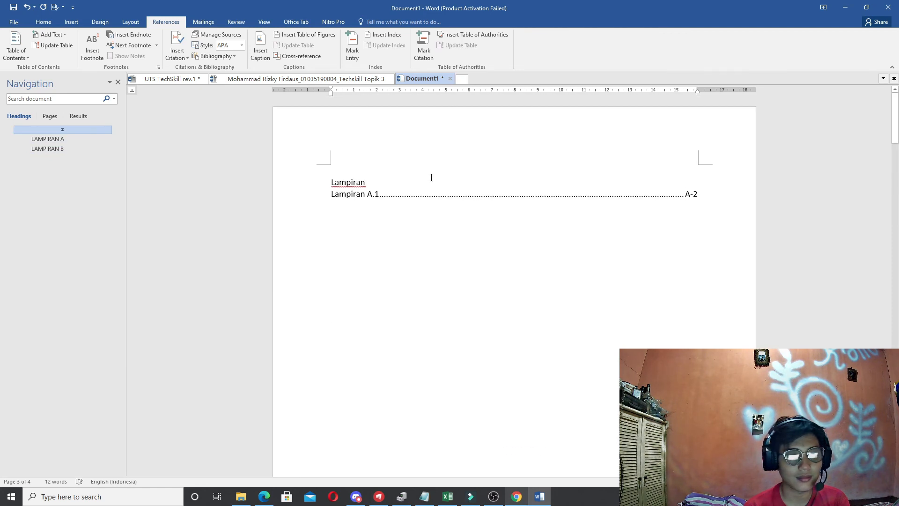
click(708, 195)
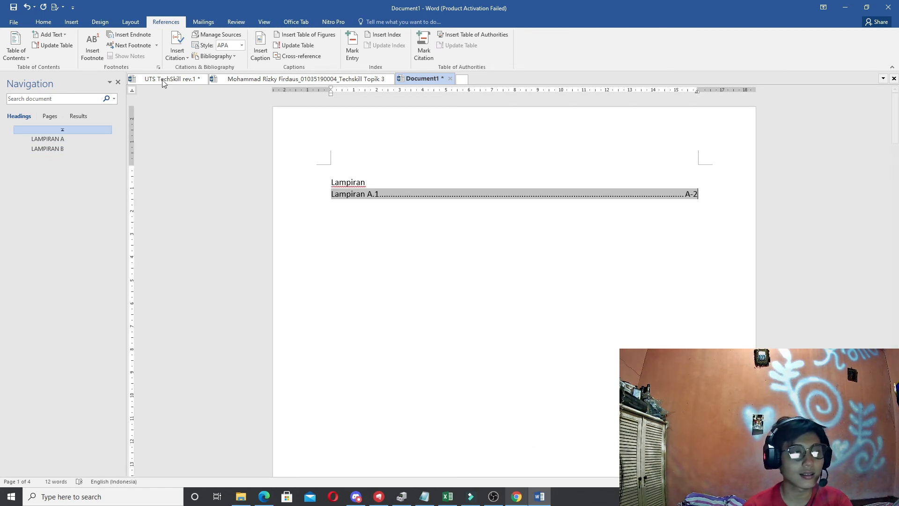
click(367, 204)
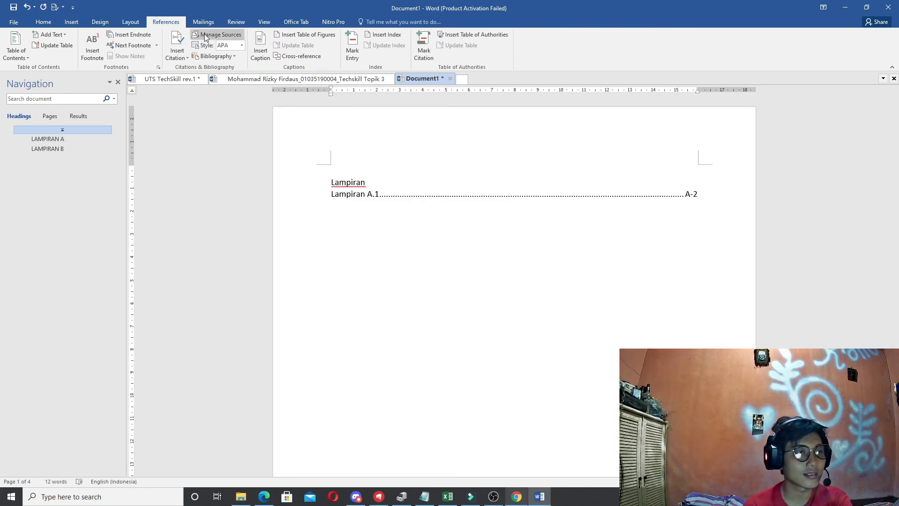
click(299, 36)
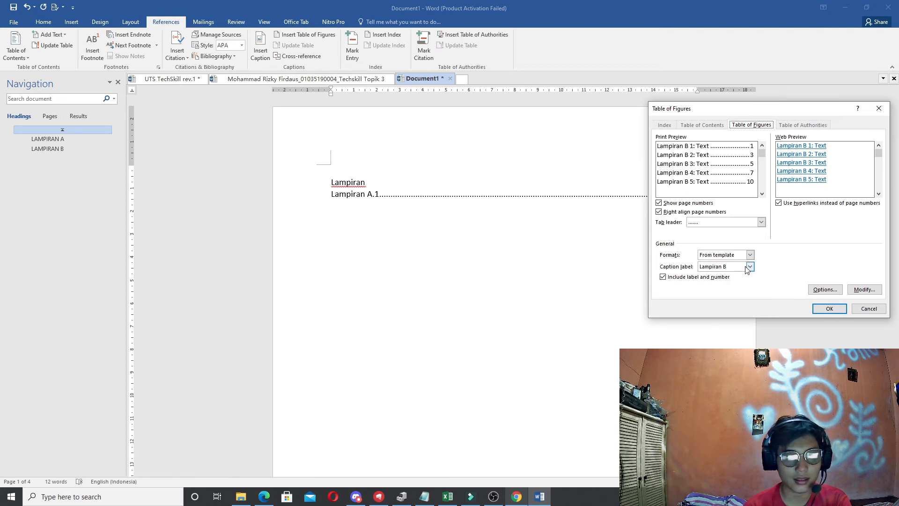
click(837, 310)
Remove the empty line between the Lampiran A.1 and Lampiran B.1 list entries.
click(374, 212)
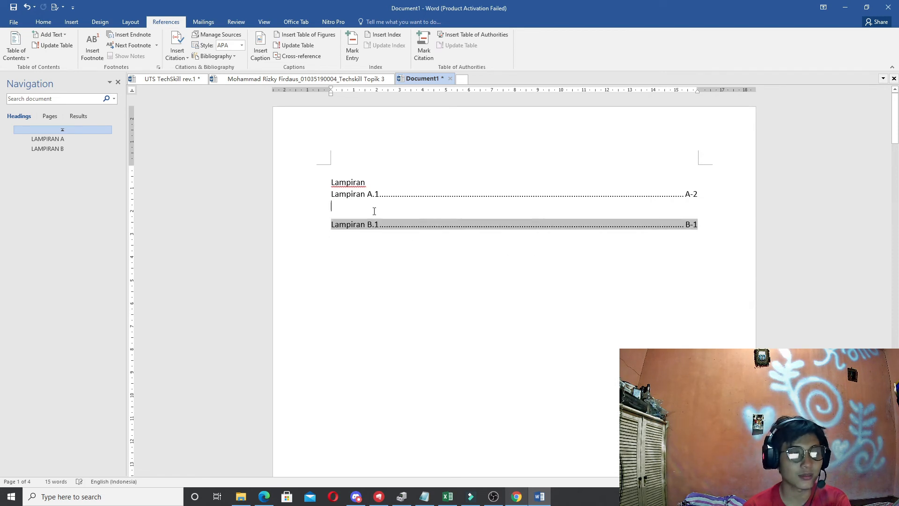
key(shift+Down)
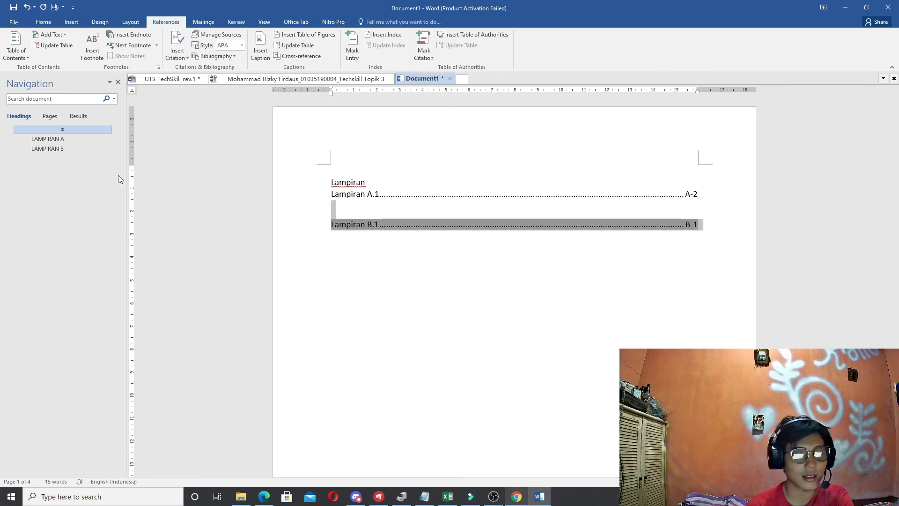
key(Left)
key(Left)
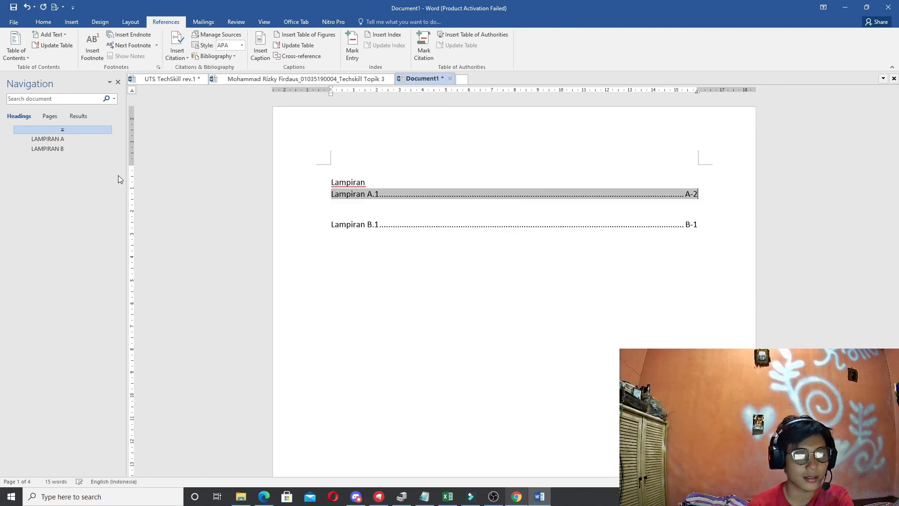
key(Delete)
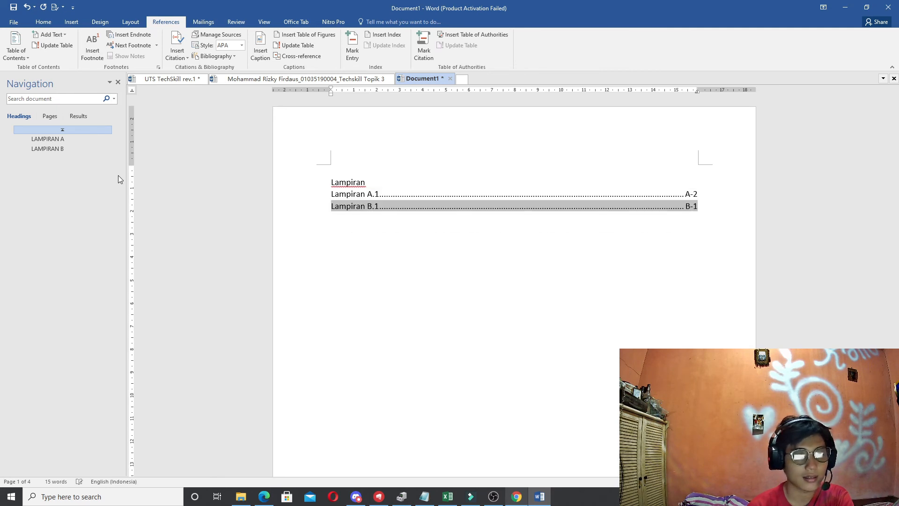
Extend the list title to "Lampiran A" and format it in uppercase and bold as LAMPIRAN A.
click(410, 166)
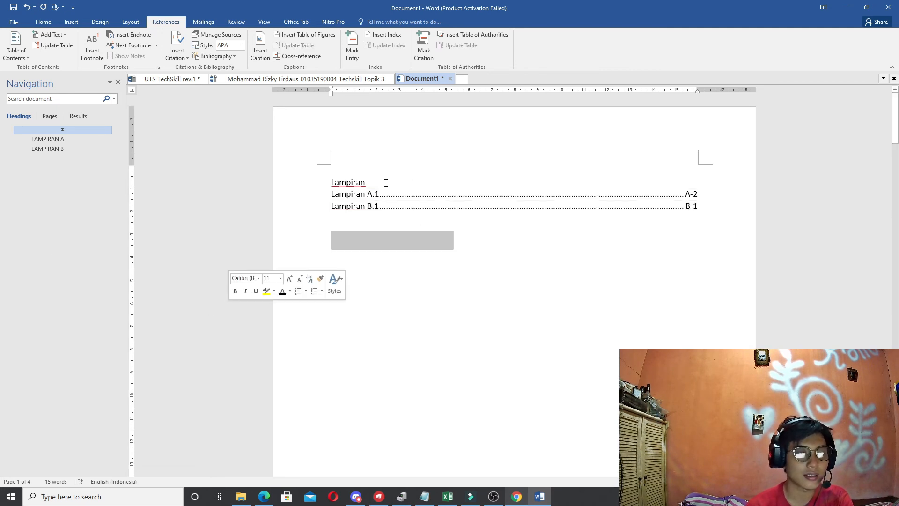
text(A)
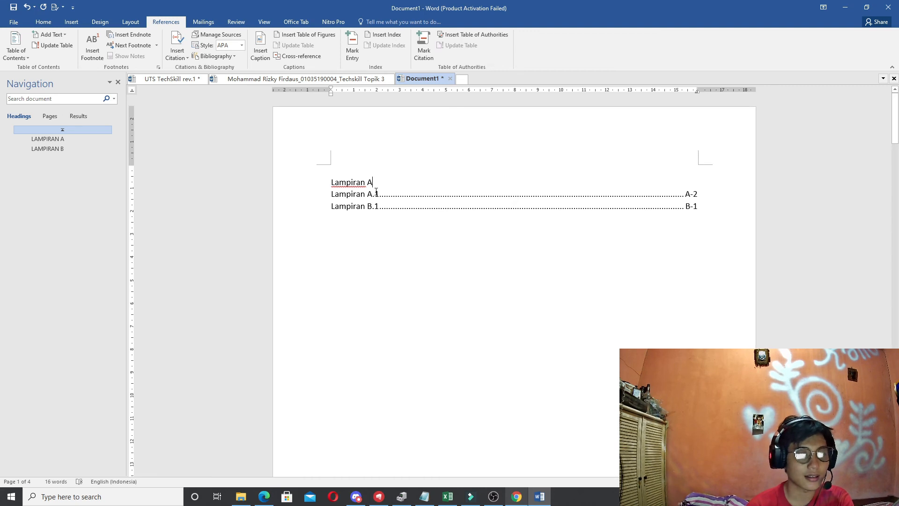
triple_click(347, 183)
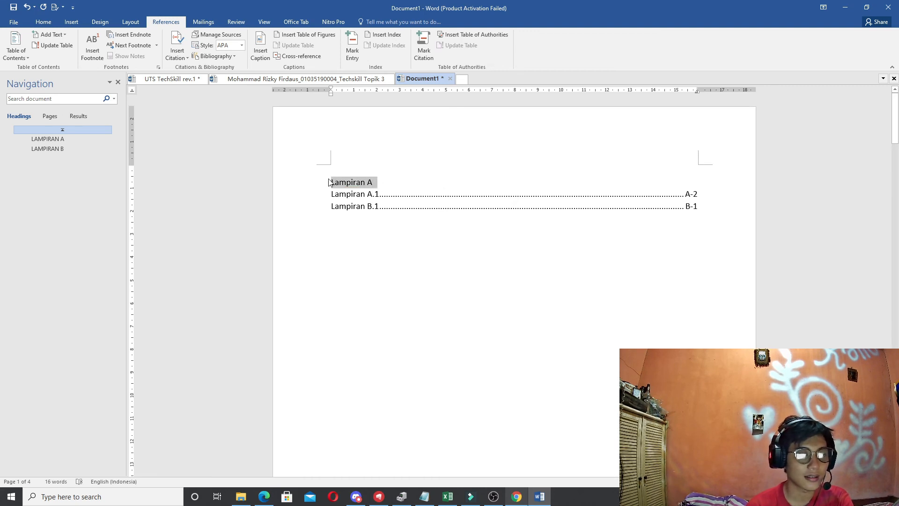
key(shift+F3)
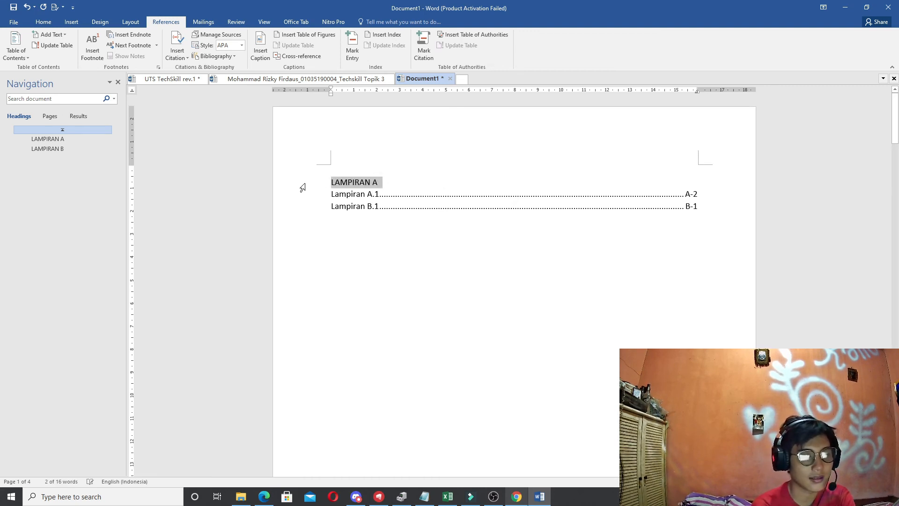
key(ctrl+b)
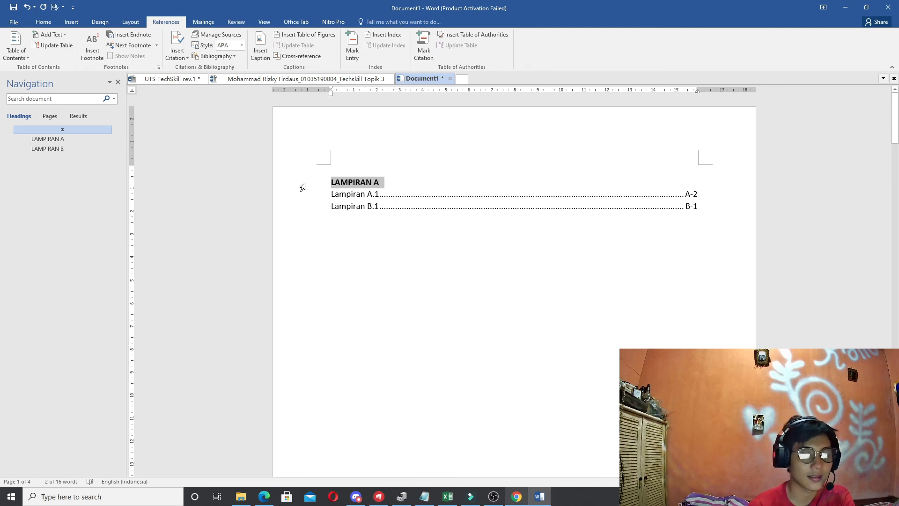
Add a line between the Lampiran A.1 and Lampiran B.1 entries and enter the title "LAMPIRAN B" on it.
click(716, 196)
key(shift+Down)
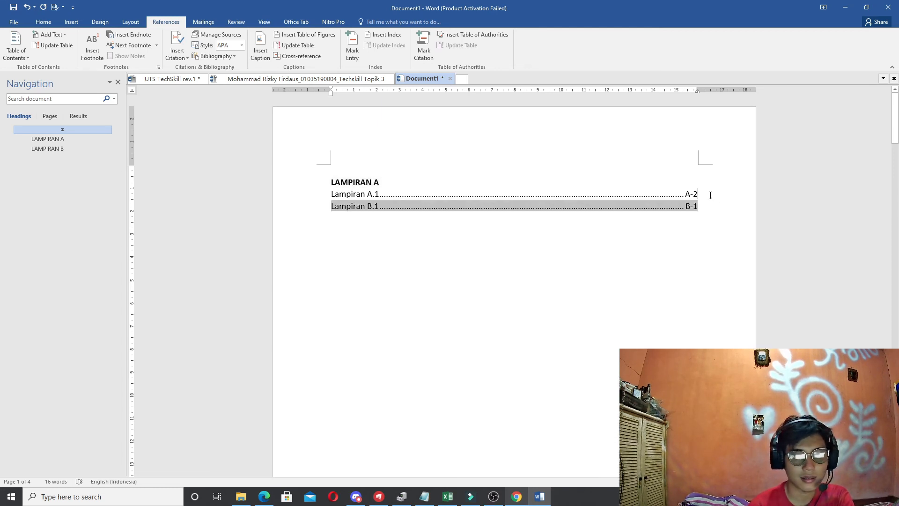
key(Return)
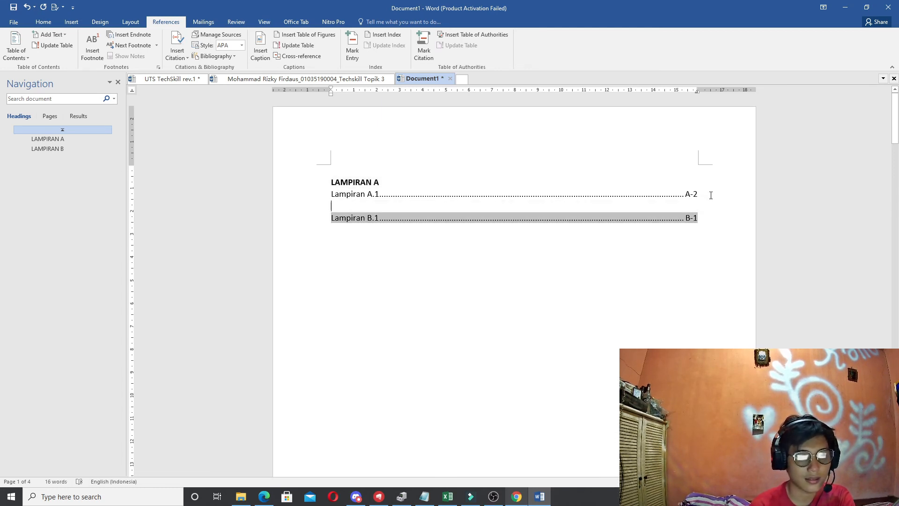
text(AM)
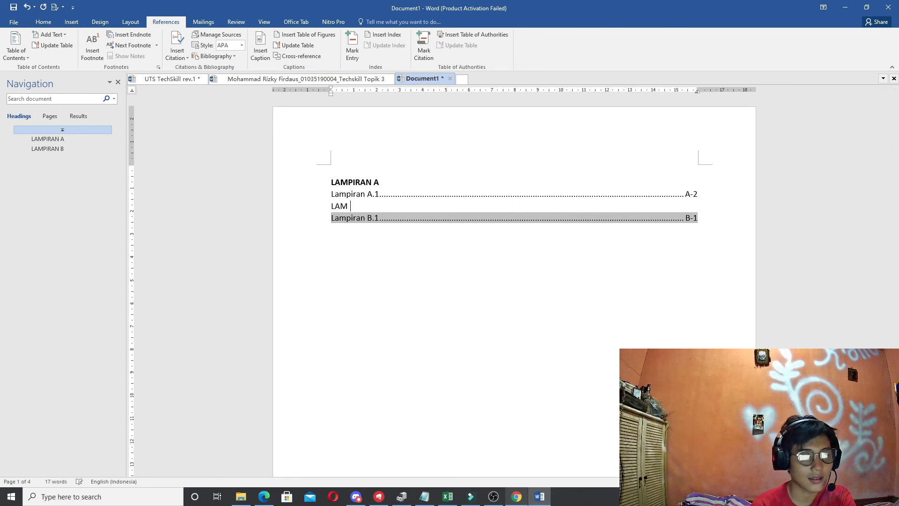
text(AMPIRAN )
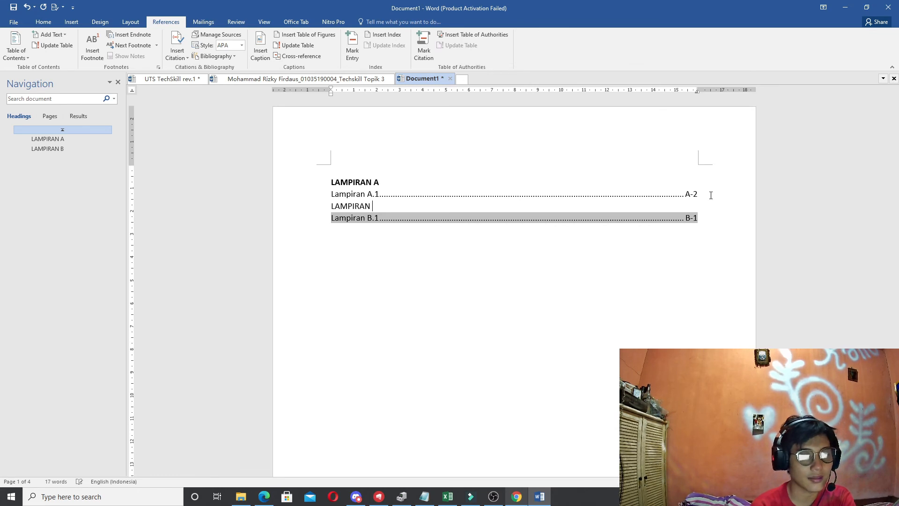
text(b)
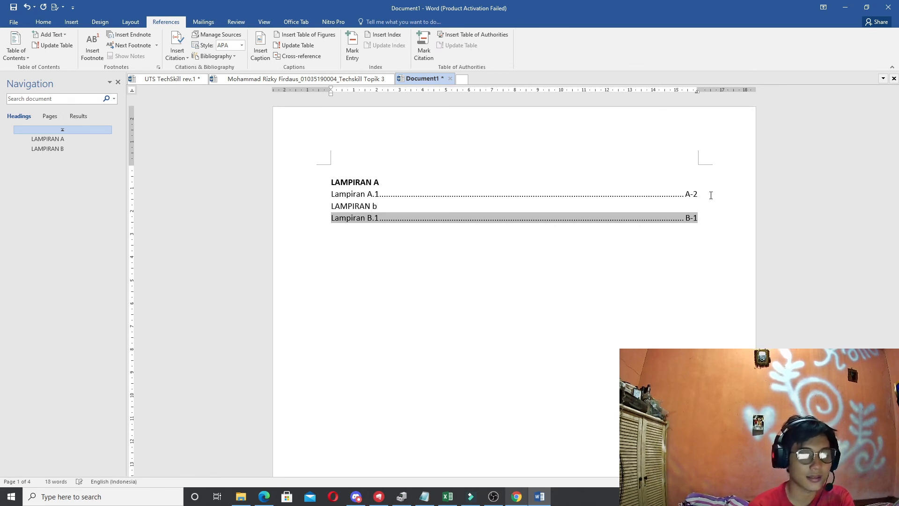
key(BackSpace)
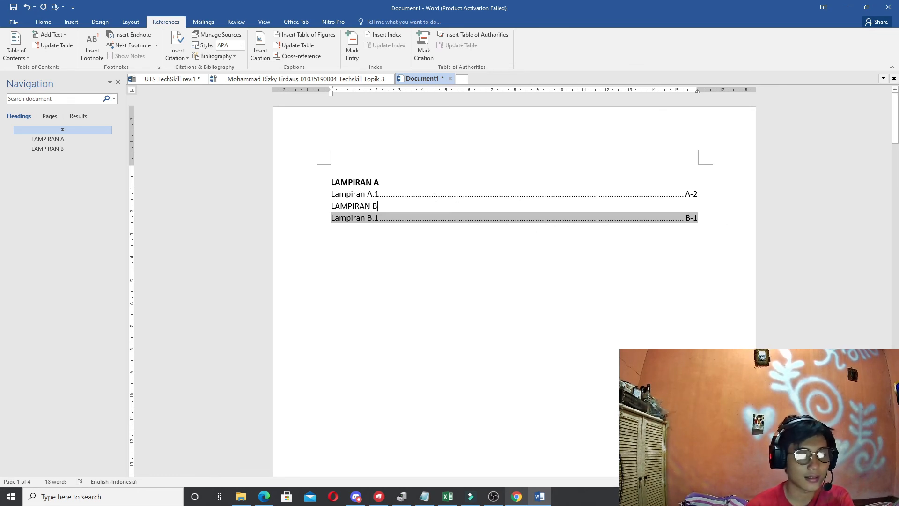
Make the LAMPIRAN B title in the list bold, undoing any text pasted over it.
triple_click(363, 206)
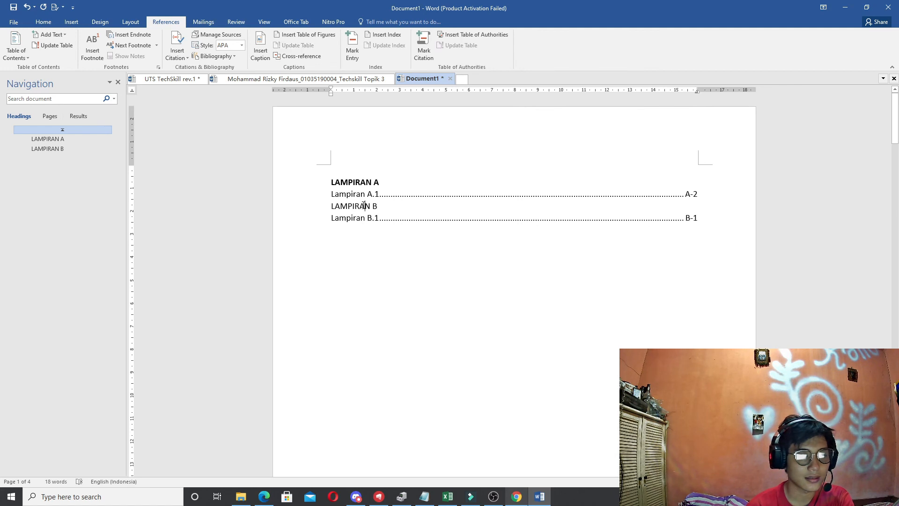
mouse_move(387, 205)
mouse_down()
mouse_move(334, 205)
mouse_move(332, 194)
mouse_move(331, 205)
mouse_move(365, 218)
mouse_move(380, 206)
mouse_up()
click(329, 207)
text(https://forms.office.com/Pages/ResponsePage.aspx?id=-f4kkNesmkqY0bciW2fPJFjdgkRtV2RGnFkiM85GS9xUMFFKU0NVQTQxMTVGODBMSlhaTldTQ0REMy4u)
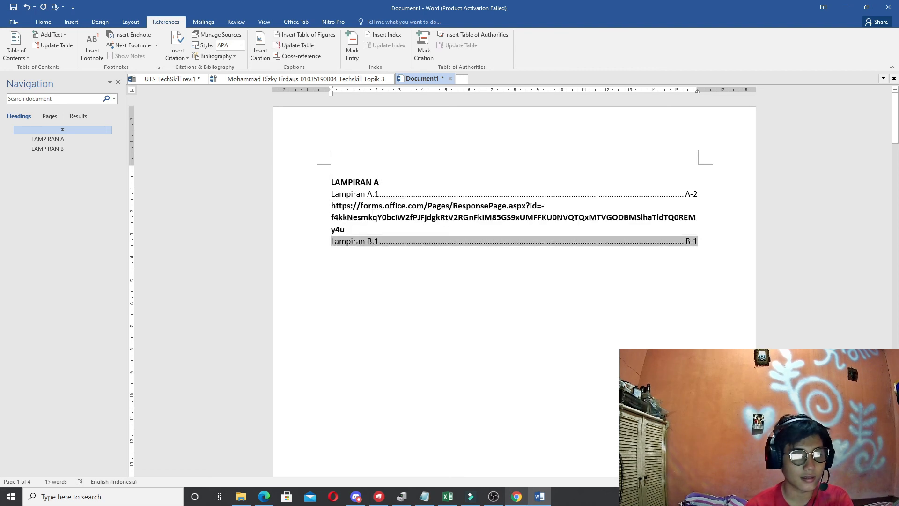
key(ctrl+z)
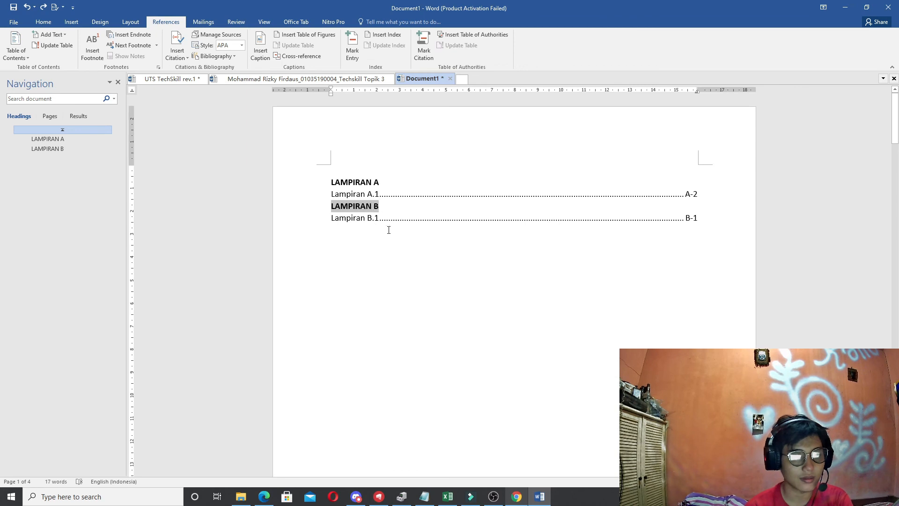
click(406, 281)
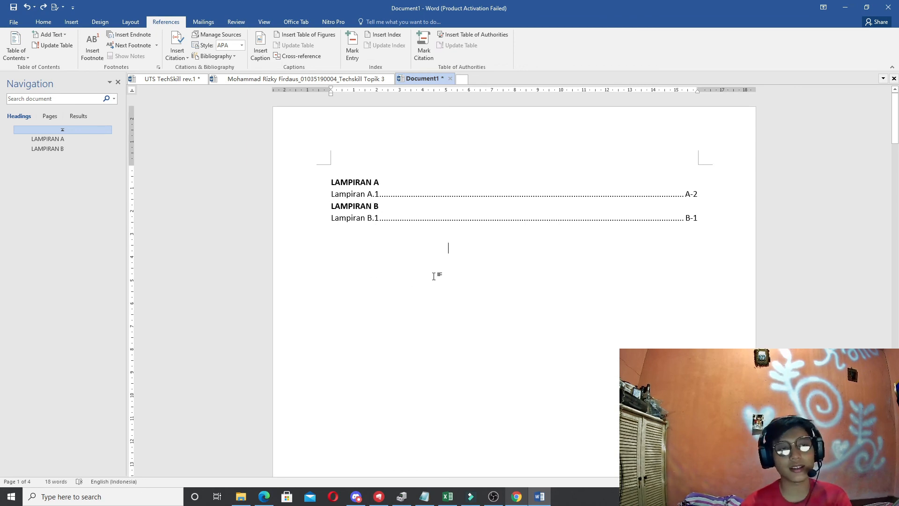
Examine the appendix list's entries and page numbers against the appendix pages further down the document.
scroll(488, 241, down, 10)
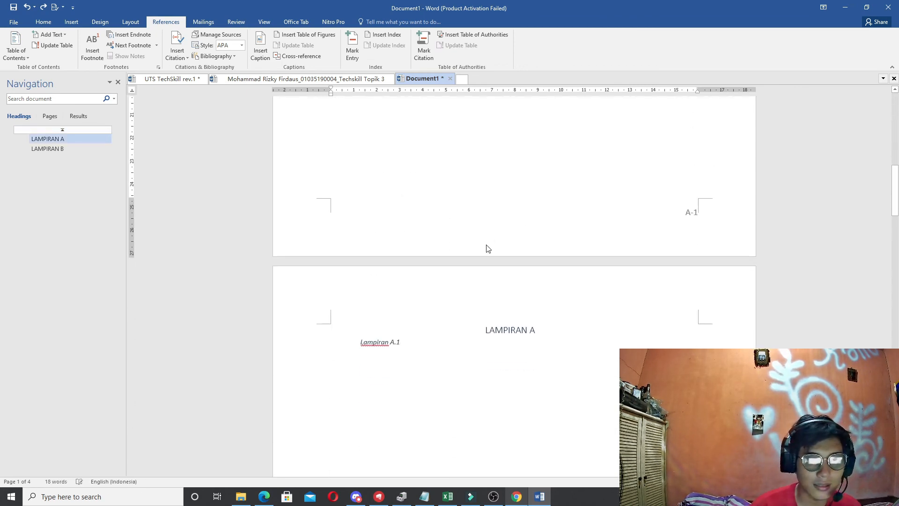
scroll(489, 242, up, 9)
scroll(491, 244, down, 10)
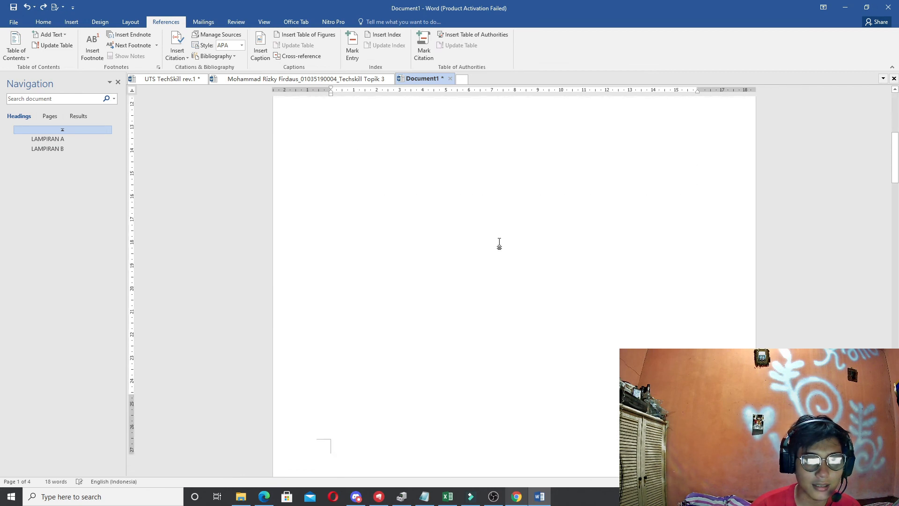
scroll(499, 243, up, 5)
scroll(504, 242, up, 6)
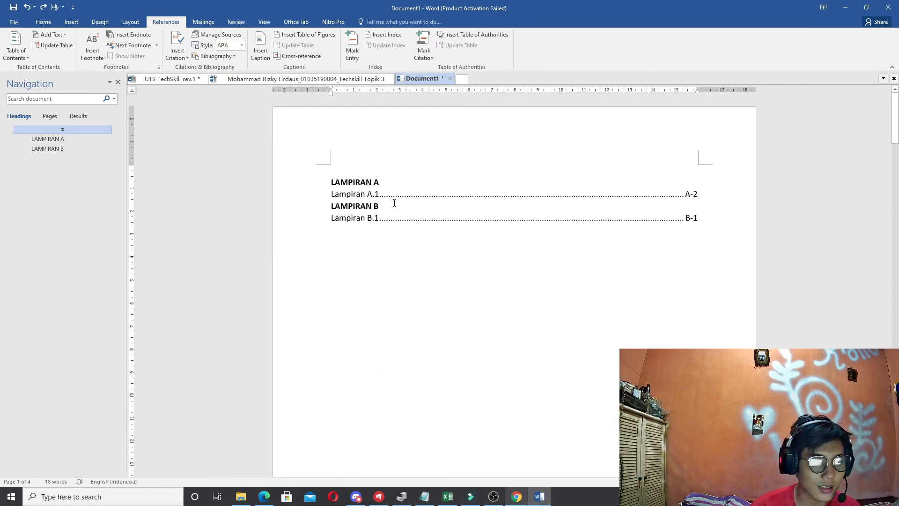
click(680, 195)
click(711, 225)
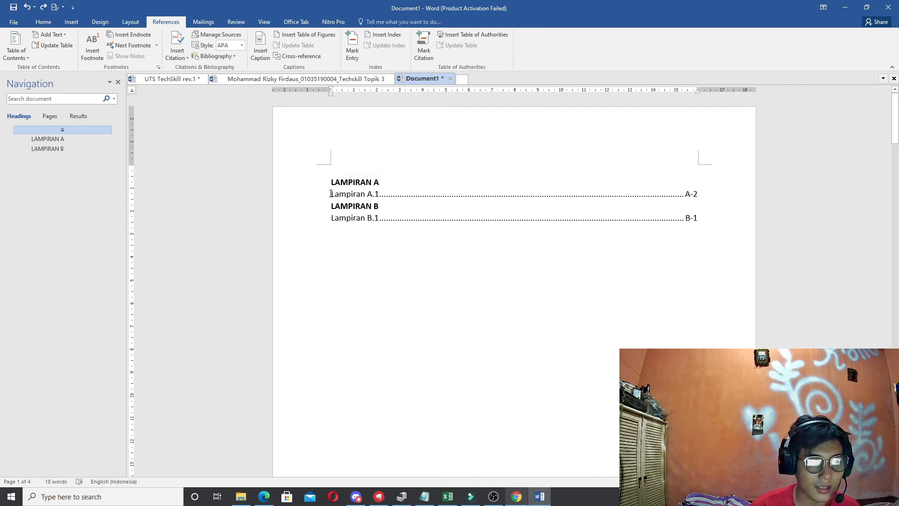
drag(332, 194, 589, 183)
drag(697, 190, 579, 199)
click(425, 312)
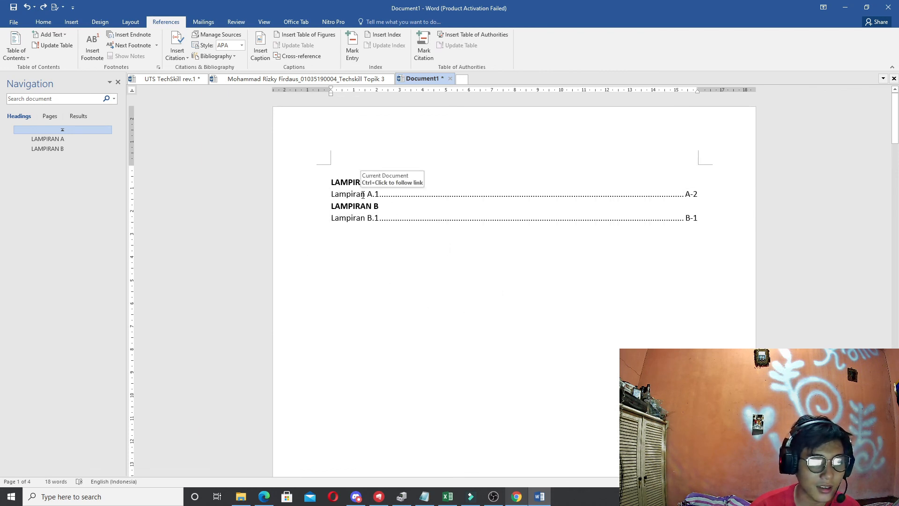
scroll(668, 222, down, 12)
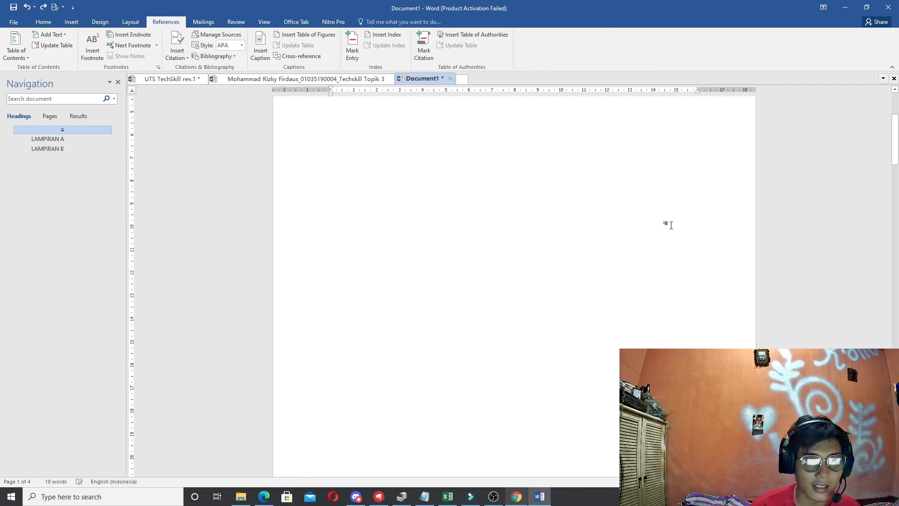
scroll(539, 361, up, 5)
scroll(595, 407, down, 6)
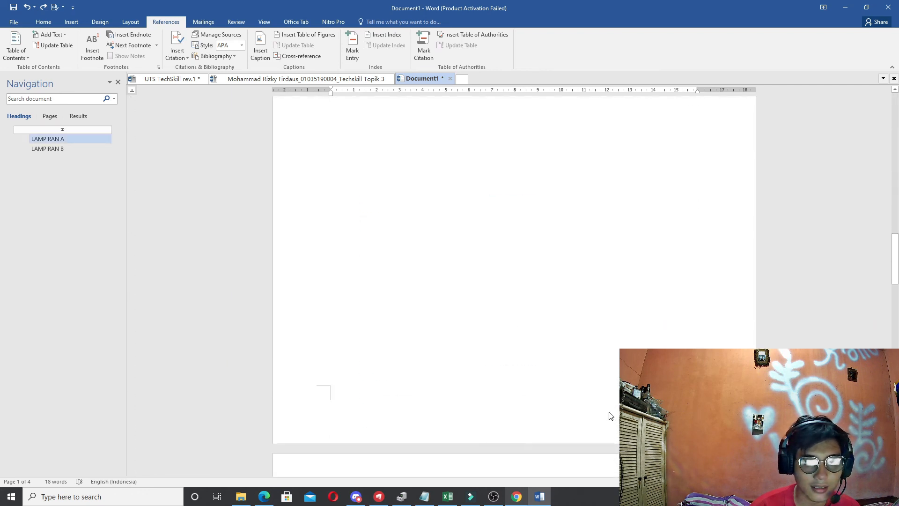
scroll(576, 293, up, 5)
scroll(568, 284, up, 8)
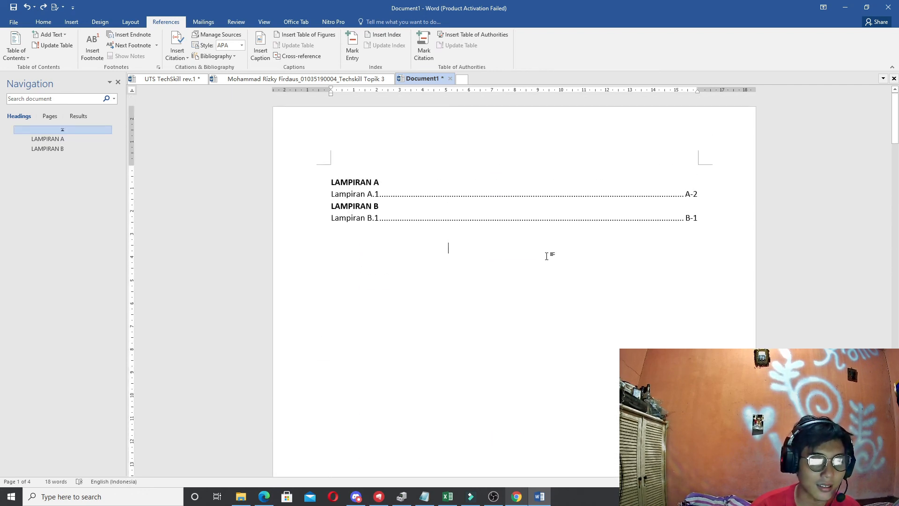
Follow the Lampiran A.1 entry's link, check the LAMPIRAN A page and return to the list.
ctrl+click(367, 196)
scroll(384, 209, up, 10)
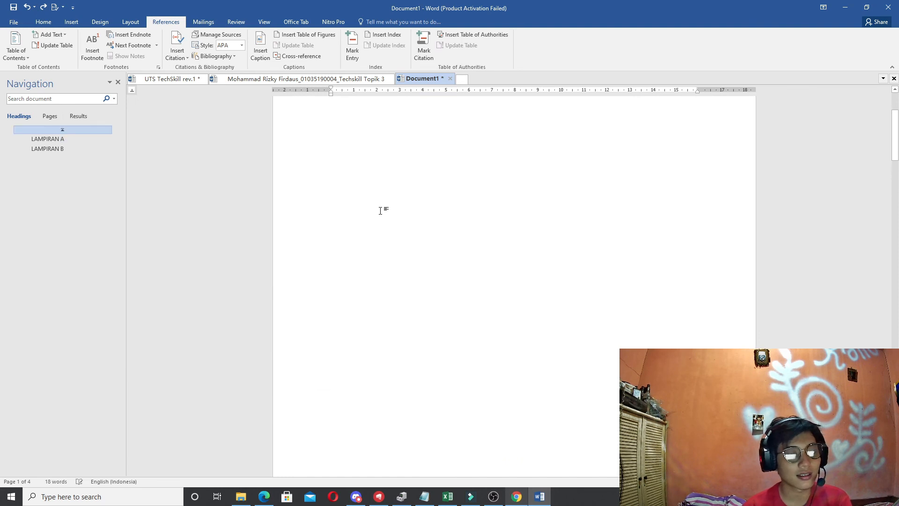
scroll(380, 211, up, 2)
scroll(374, 196, down, 8)
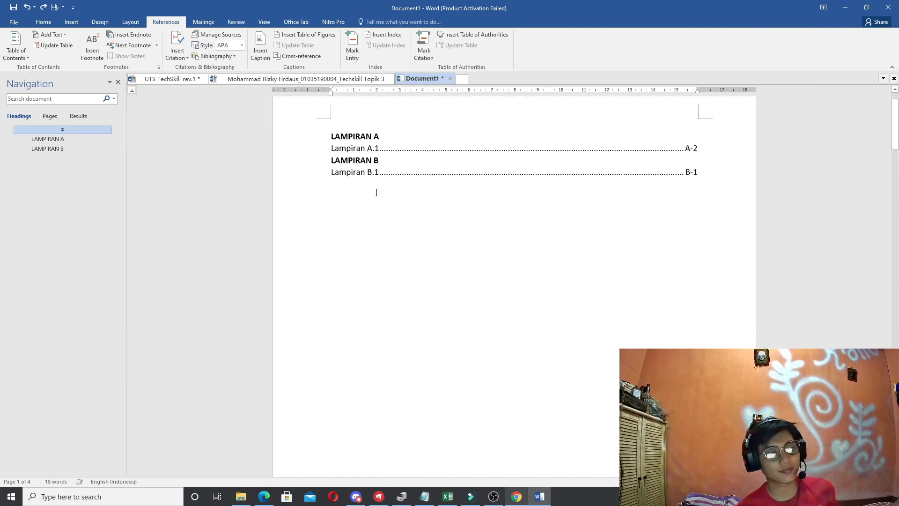
scroll(374, 214, down, 6)
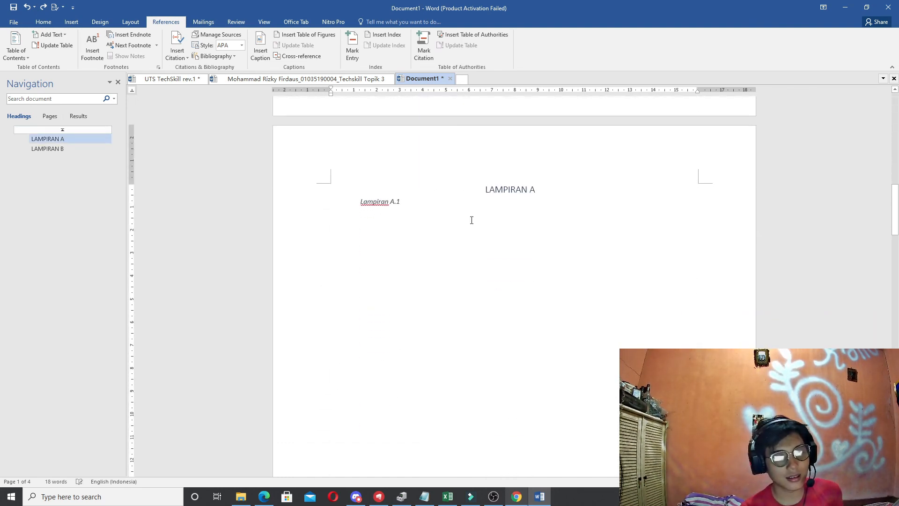
scroll(501, 206, up, 12)
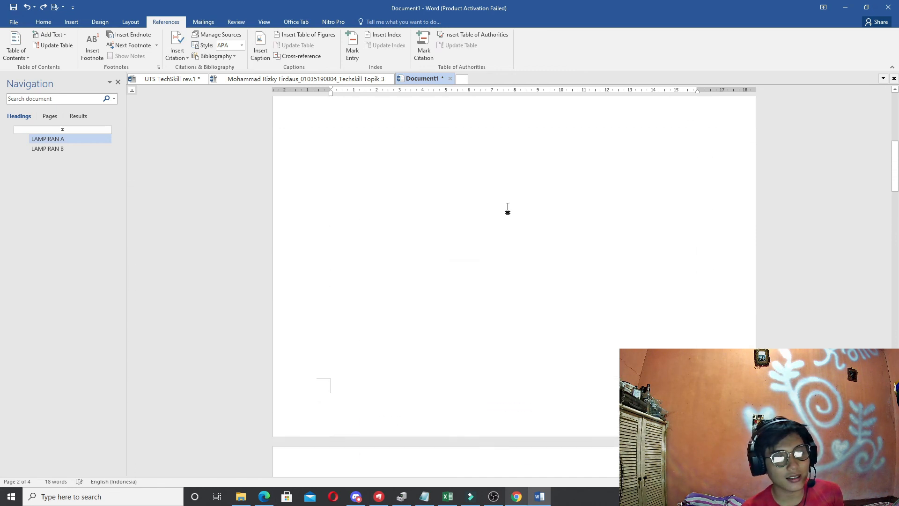
scroll(512, 208, up, 2)
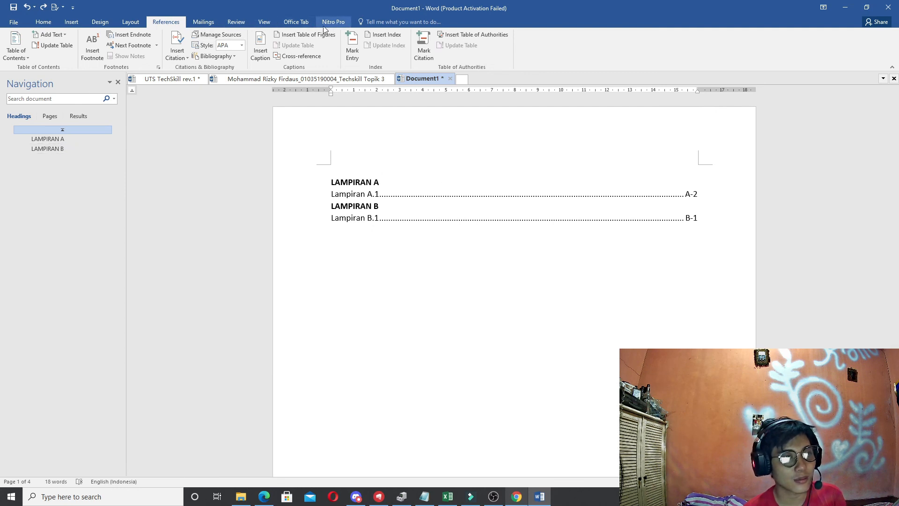
Show the navigation pane's view setting and jump to the LAMPIRAN B and LAMPIRAN A headings.
click(261, 23)
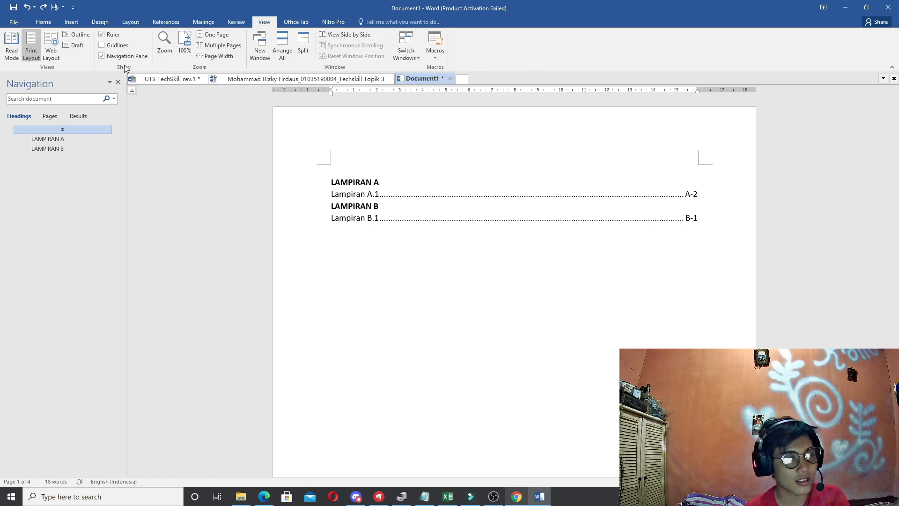
click(45, 146)
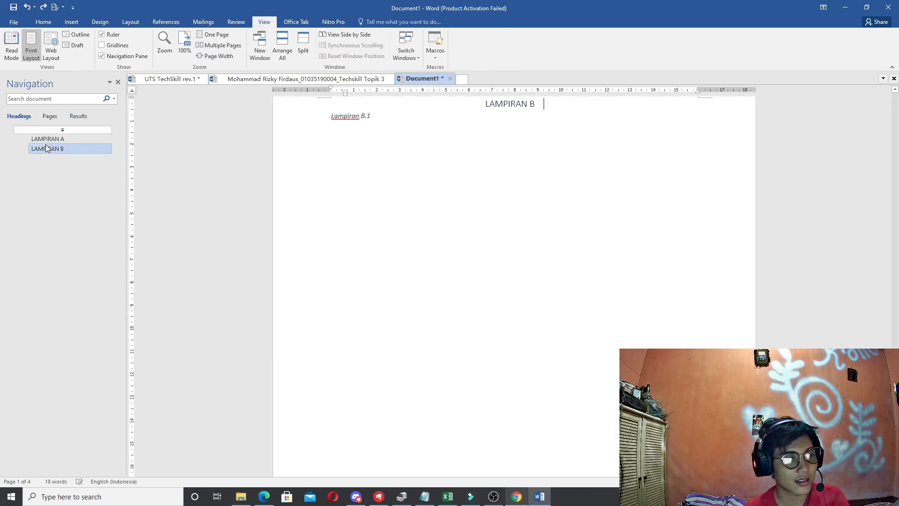
click(49, 139)
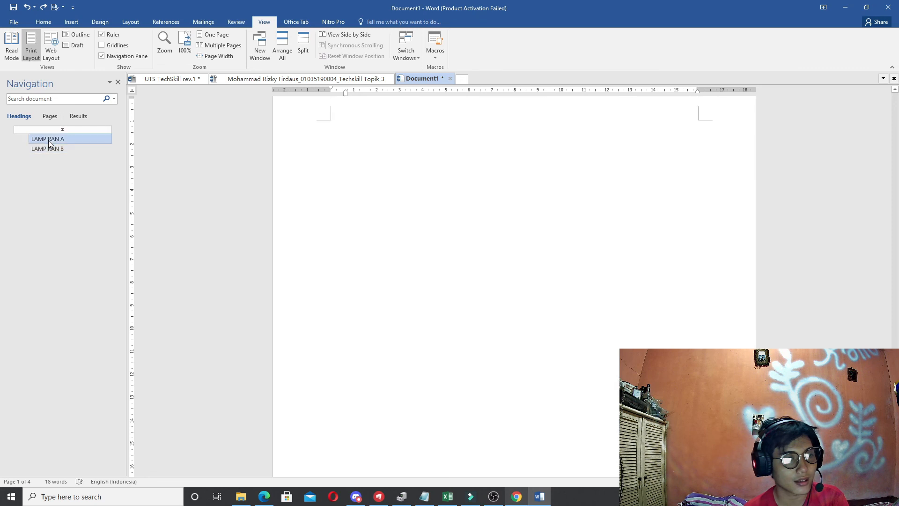
Switch to the UTS TechSkill rev.1 document and examine its LAMPIRAN B pages, page numbering and heading outline.
click(173, 79)
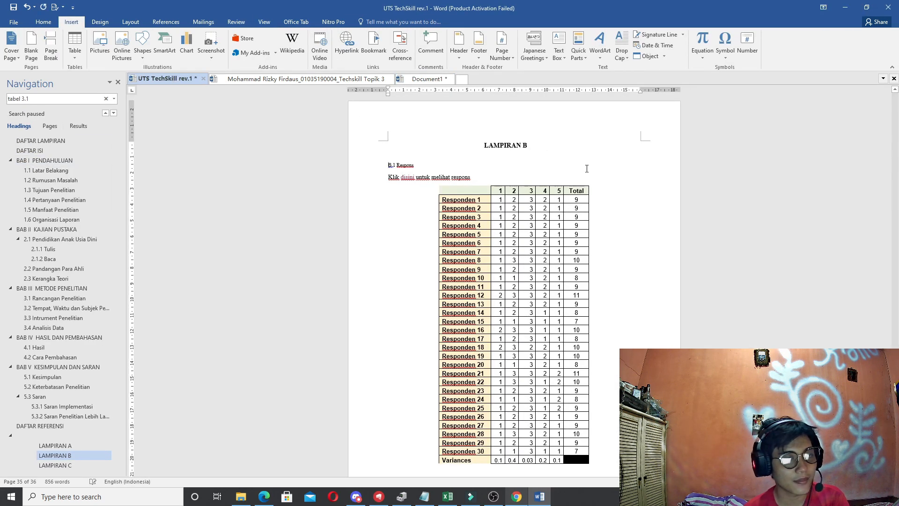
scroll(532, 200, up, 5)
scroll(533, 199, down, 6)
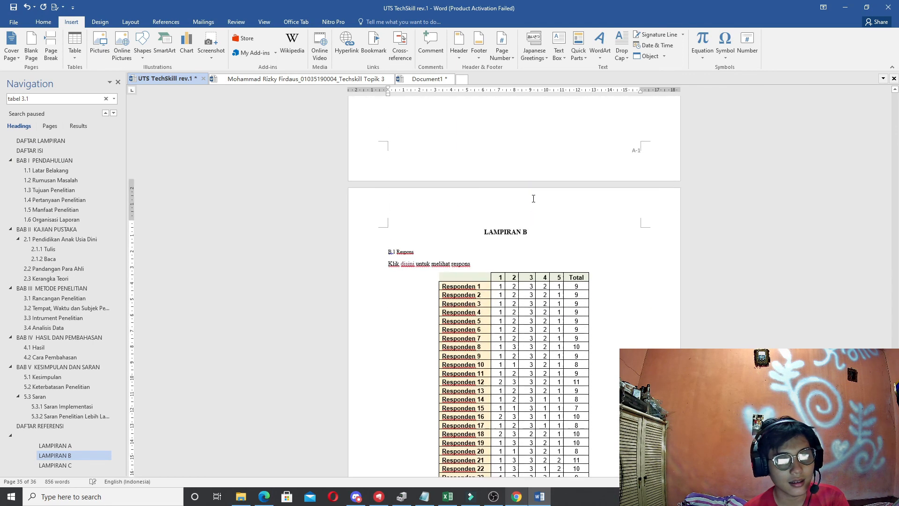
scroll(533, 199, down, 7)
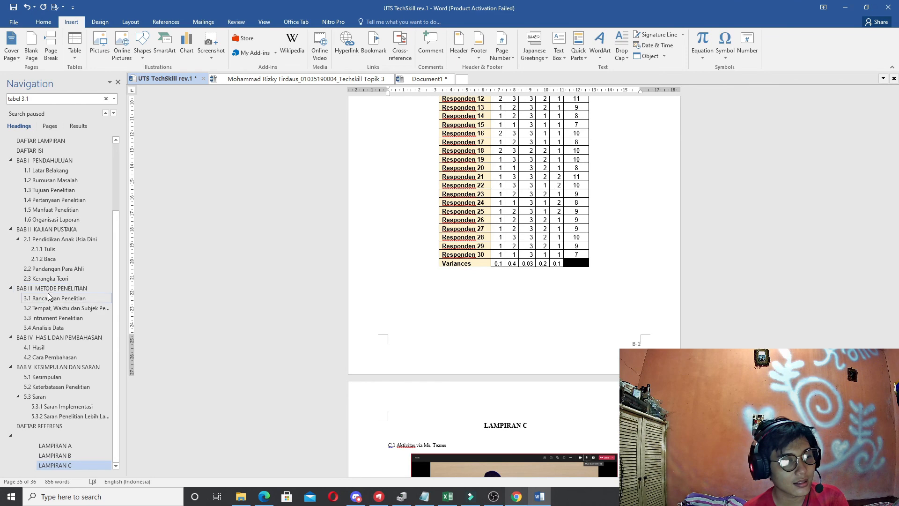
scroll(50, 305, up, 3)
scroll(52, 318, down, 4)
scroll(56, 337, up, 3)
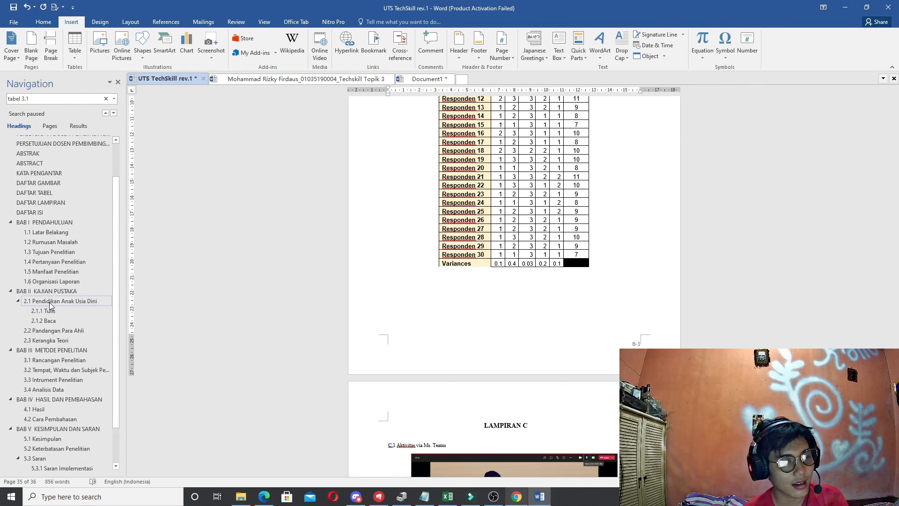
Jump to the BAB III METODE PENELITIAN and 3.1 Rancangan Penelitian headings and check the page numbers around that chapter.
click(47, 351)
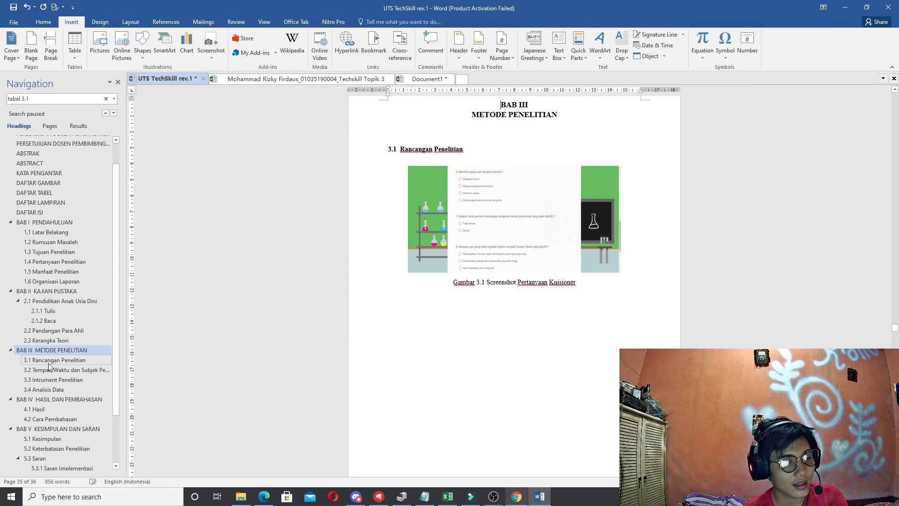
click(49, 361)
scroll(67, 325, down, 2)
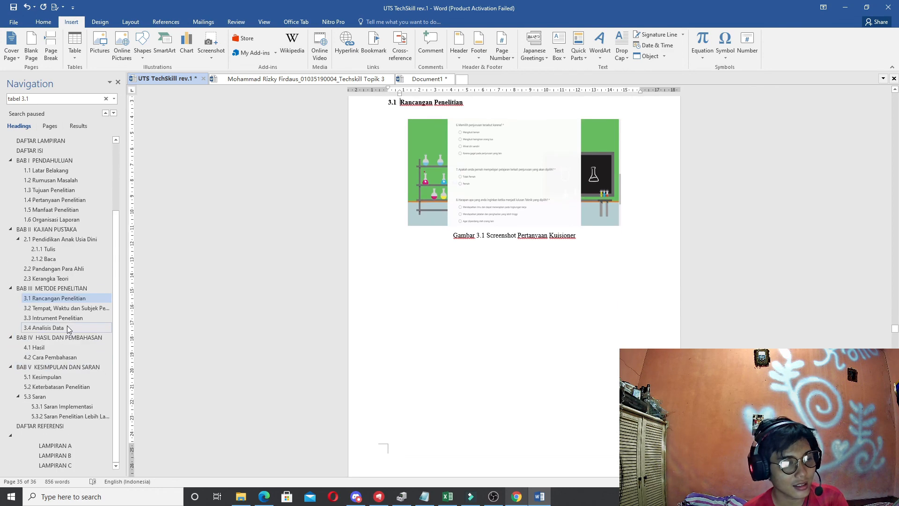
scroll(63, 335, up, 3)
scroll(60, 336, down, 3)
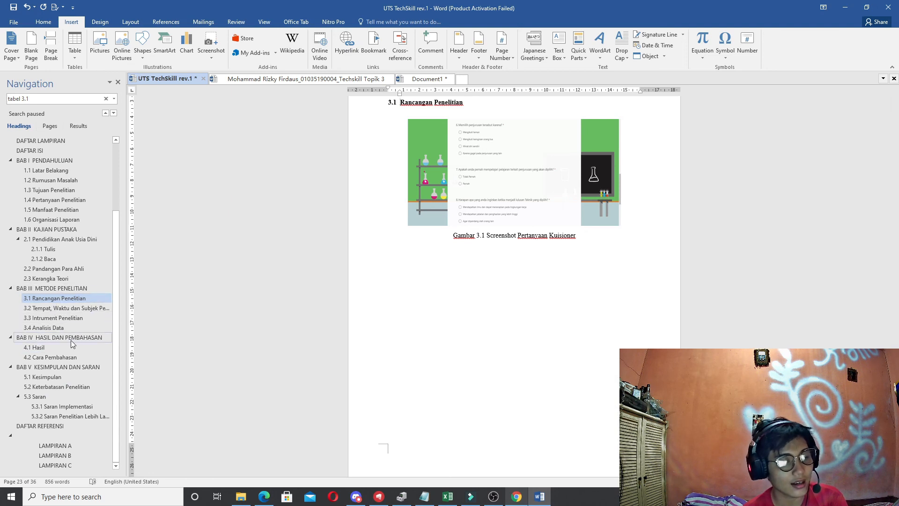
scroll(424, 313, up, 5)
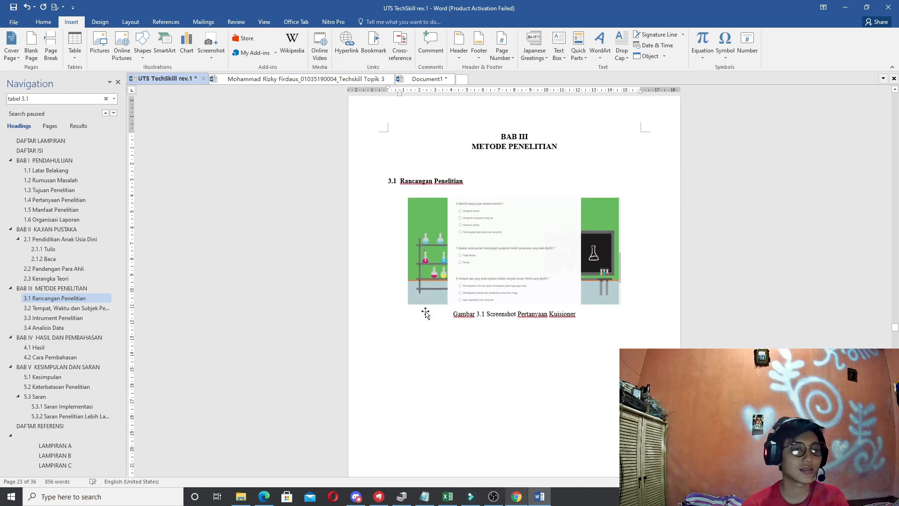
scroll(491, 300, up, 3)
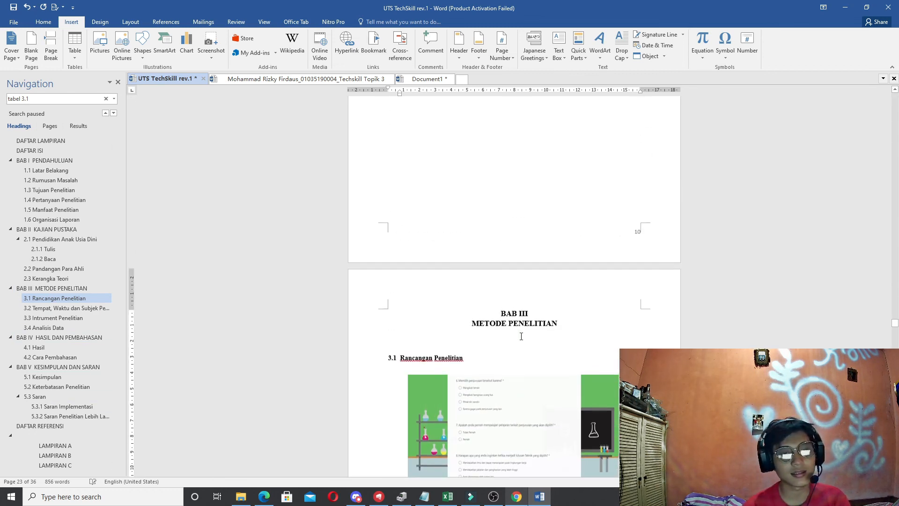
scroll(444, 336, down, 14)
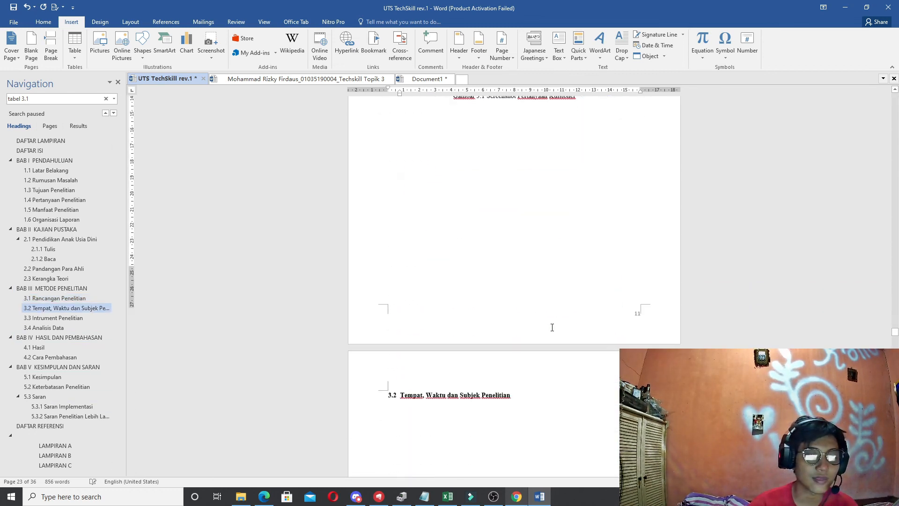